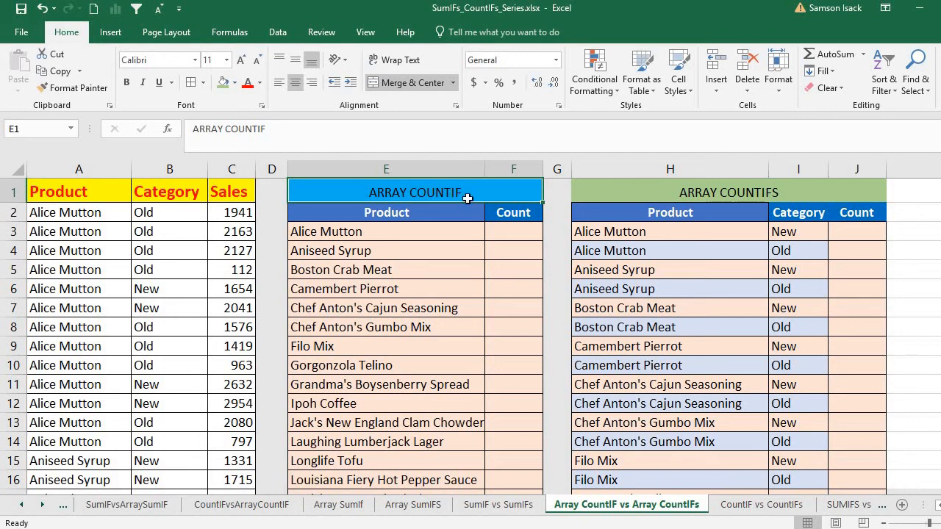
Step: Review the layout of the ARRAY COUNTIF and ARRAY COUNTIFS tables on the worksheet
click(717, 191)
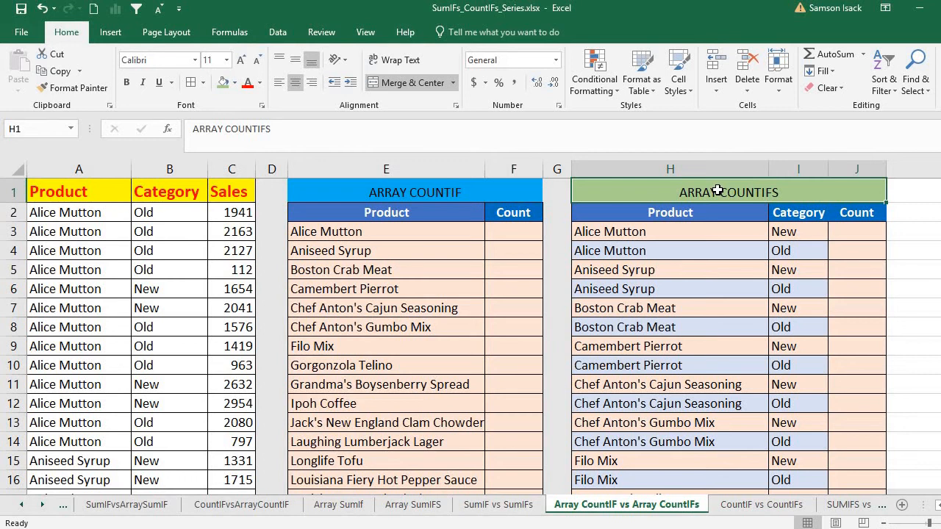
click(485, 191)
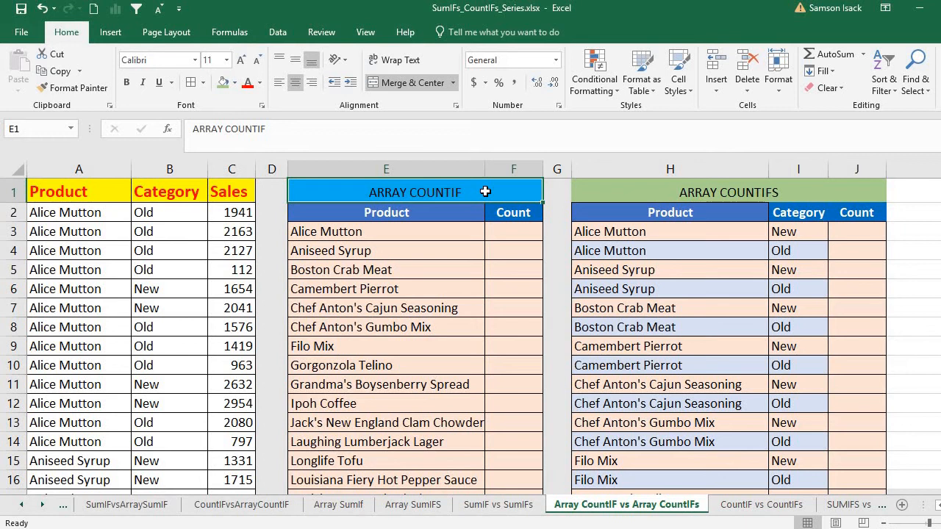
click(783, 198)
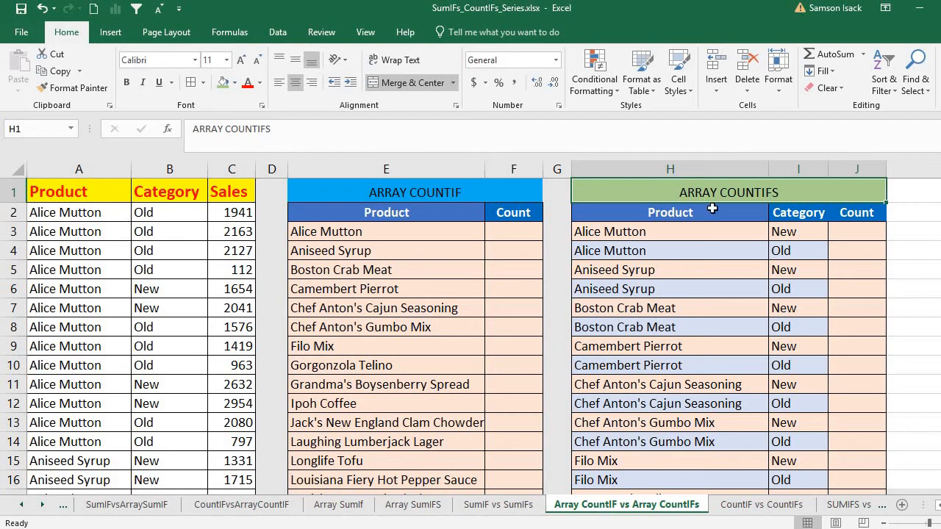
click(429, 192)
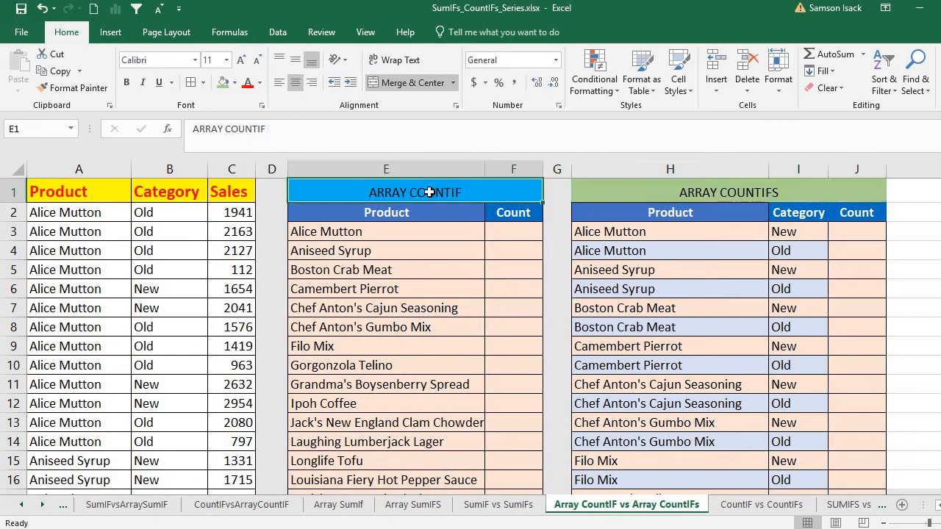
click(661, 191)
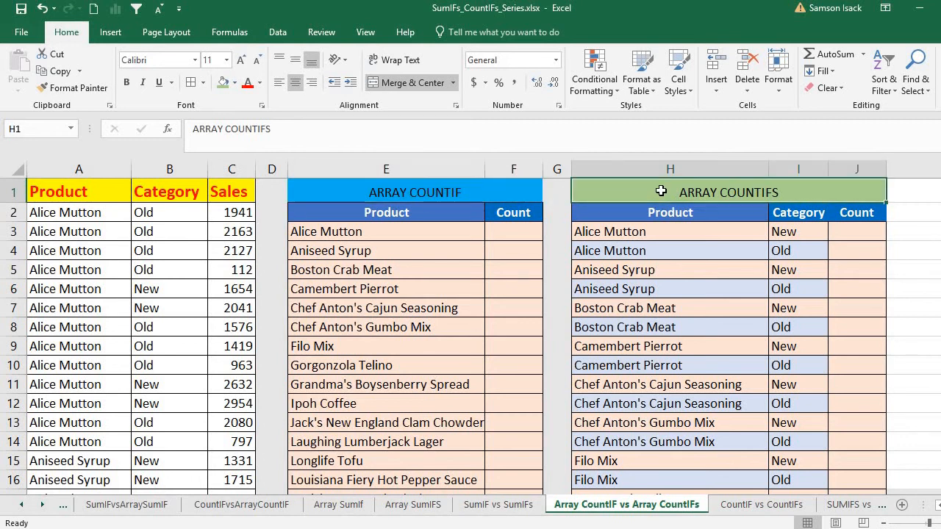
click(506, 231)
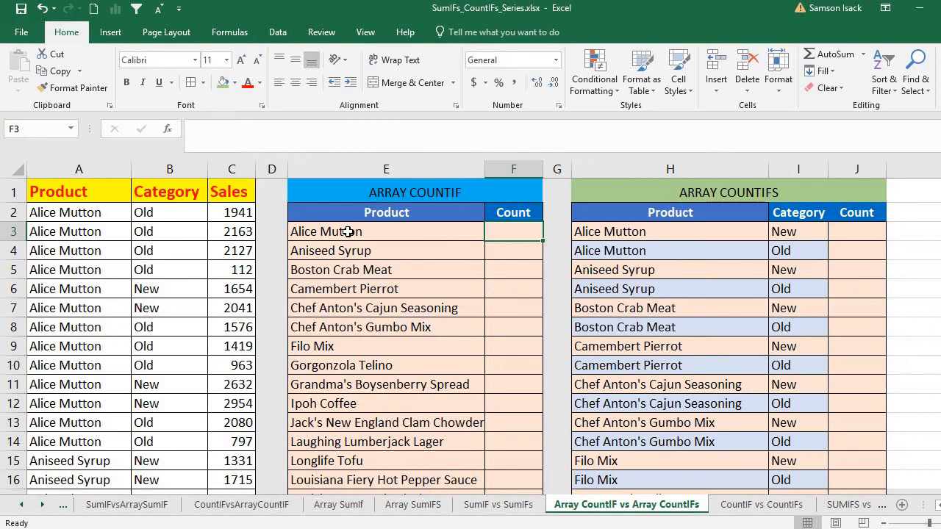
Step: Inspect the source data's Product, Category and Sales columns down to the last record
click(91, 195)
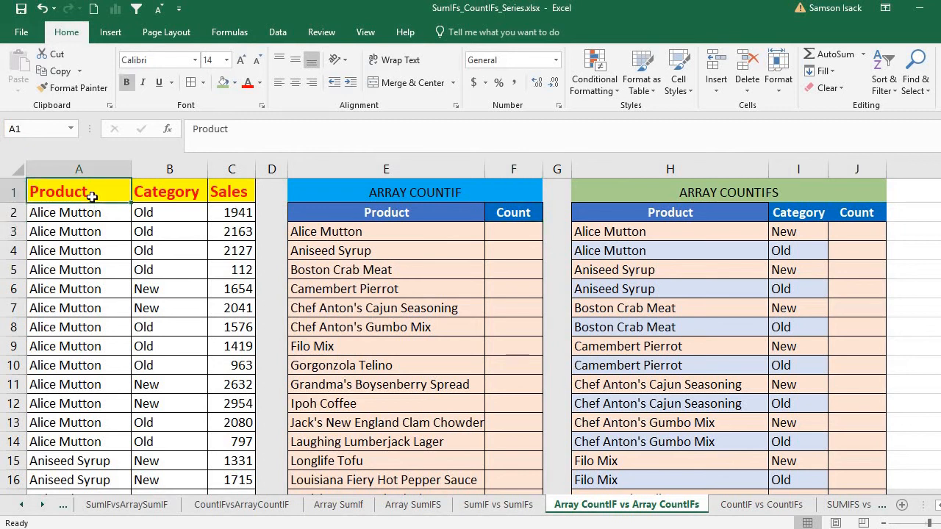
click(222, 197)
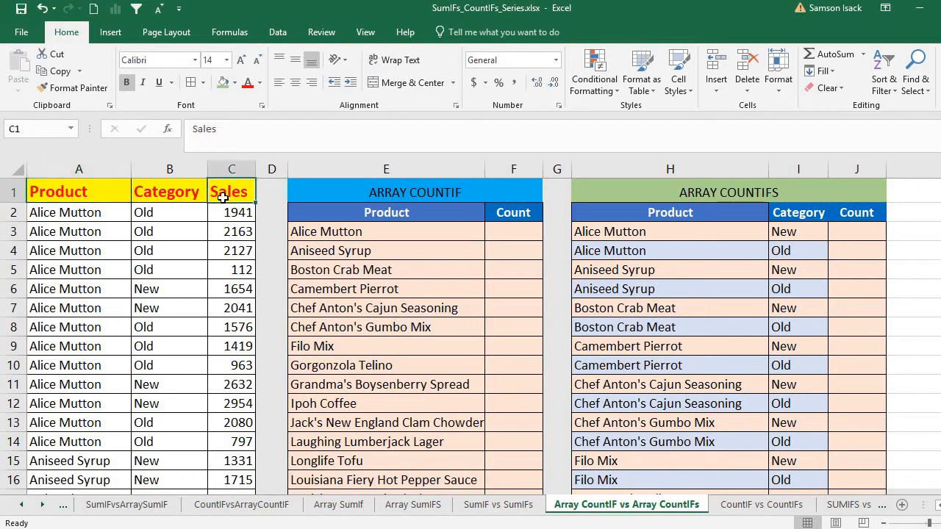
click(77, 190)
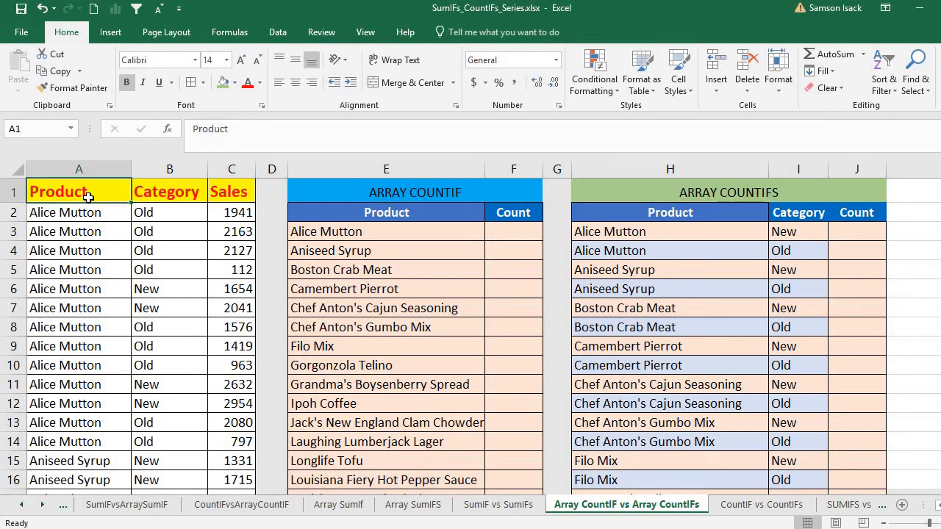
click(190, 197)
click(221, 197)
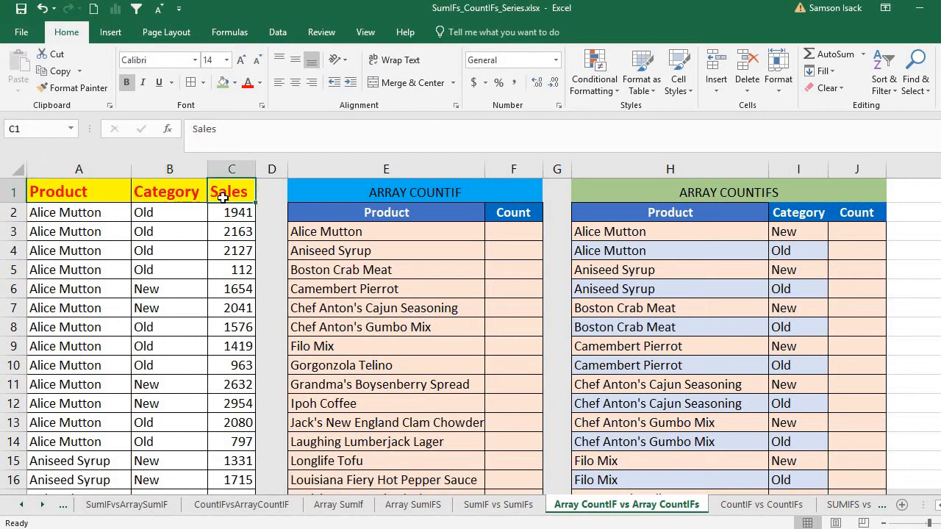
click(86, 212)
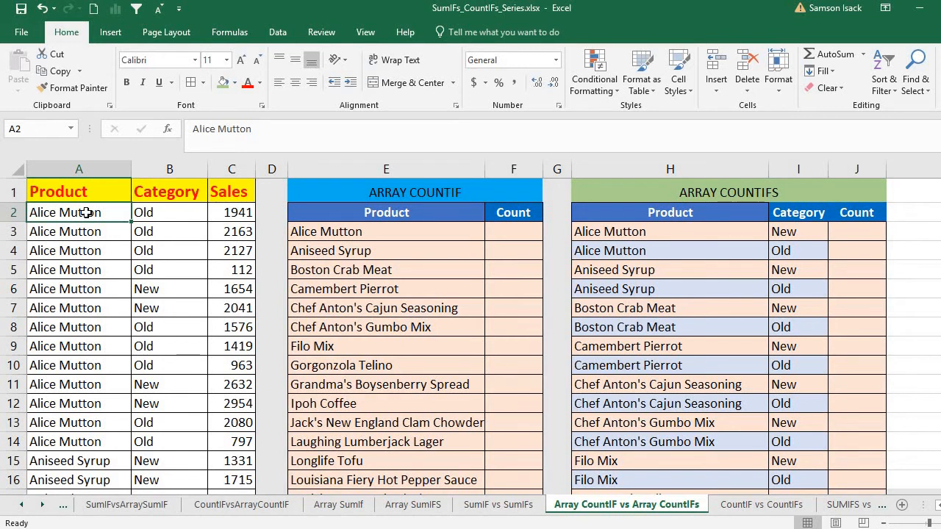
key(ctrl+Down)
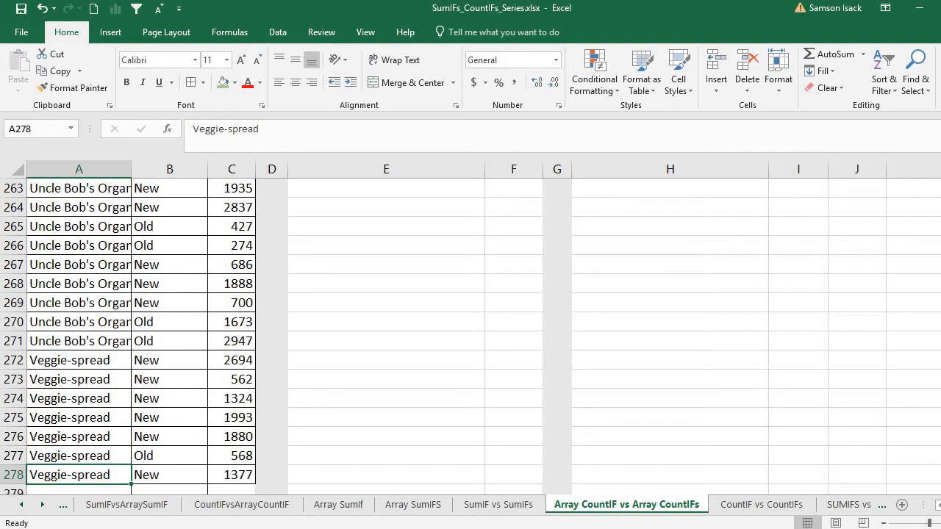
scroll(470, 336, up, 20)
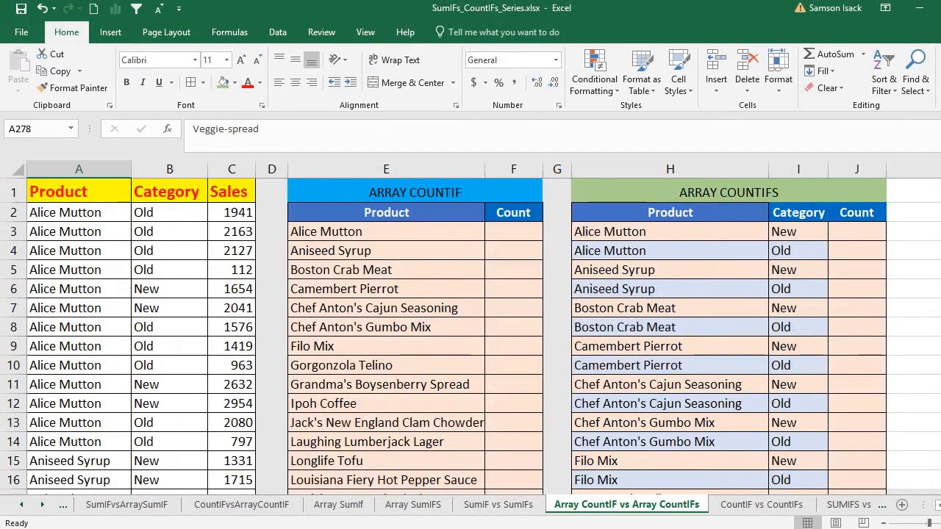
click(164, 218)
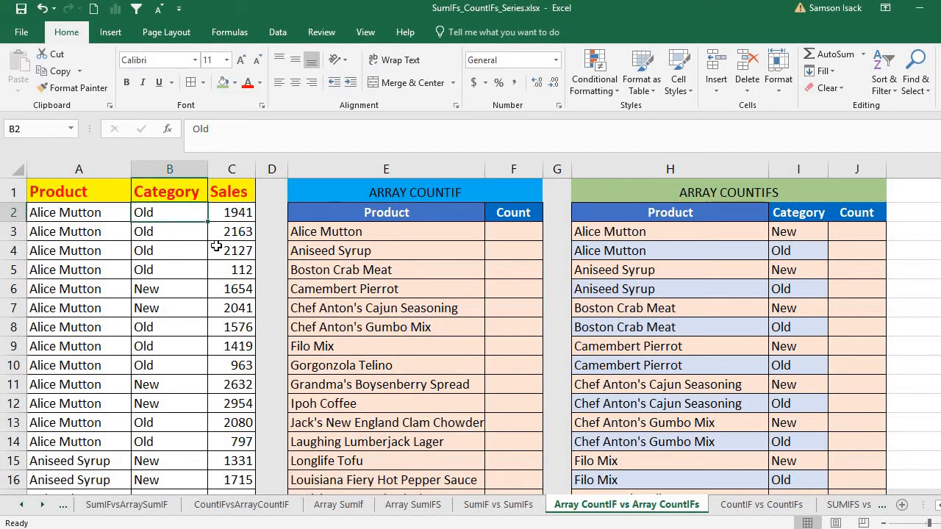
click(246, 212)
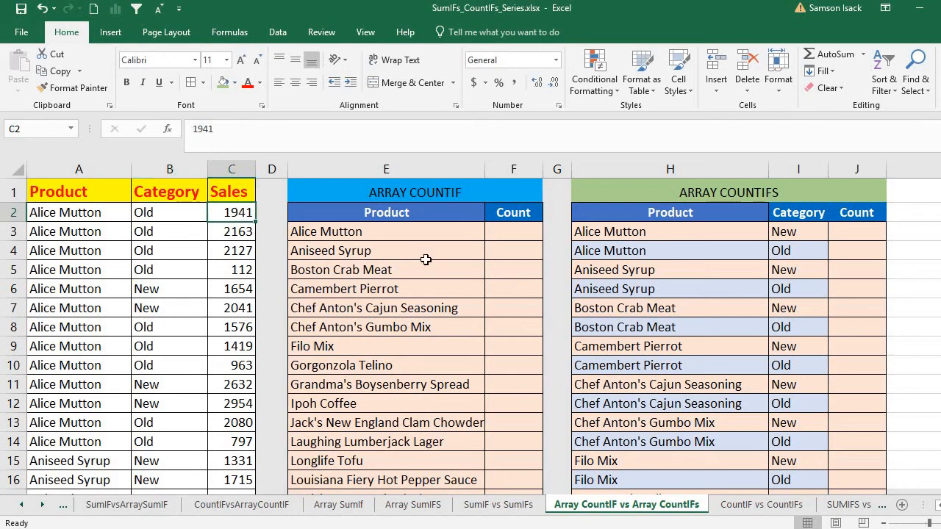
Step: Examine the ARRAY COUNTIF table's product list and its Count cells from F3 downward
click(433, 228)
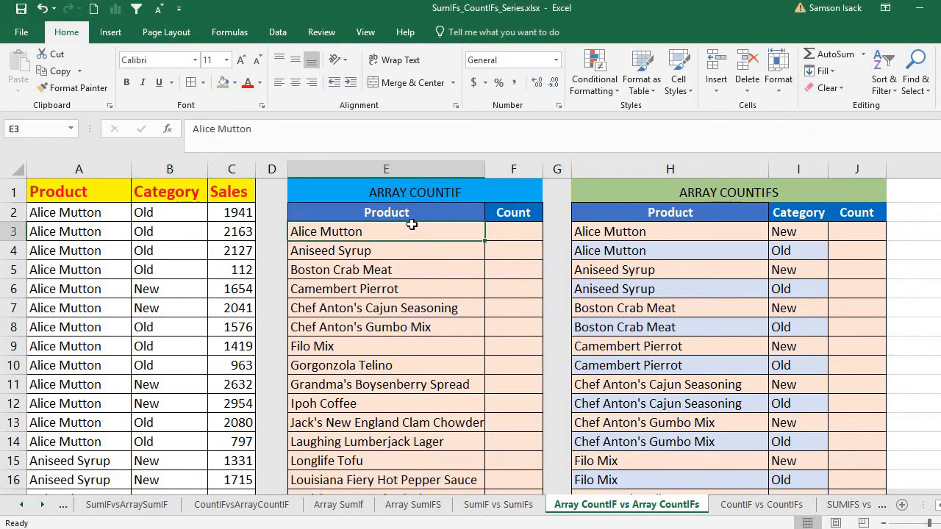
click(523, 235)
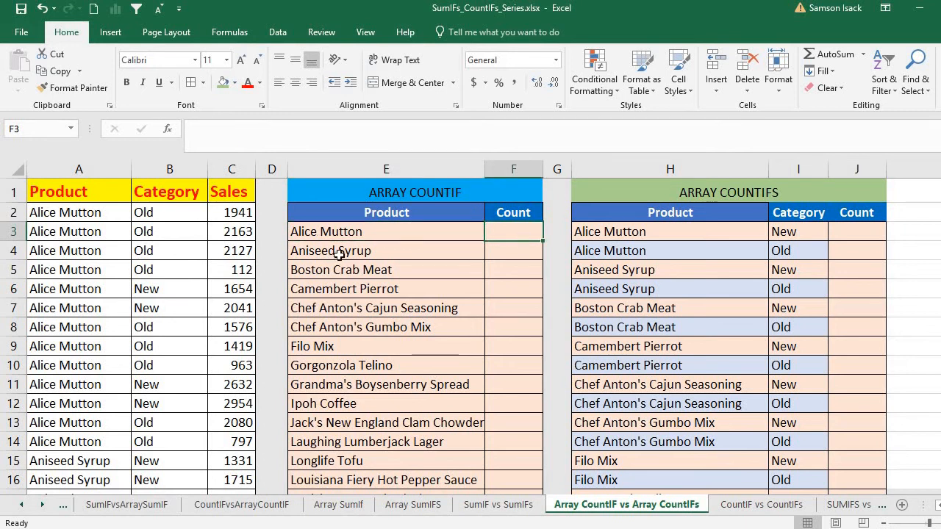
click(359, 235)
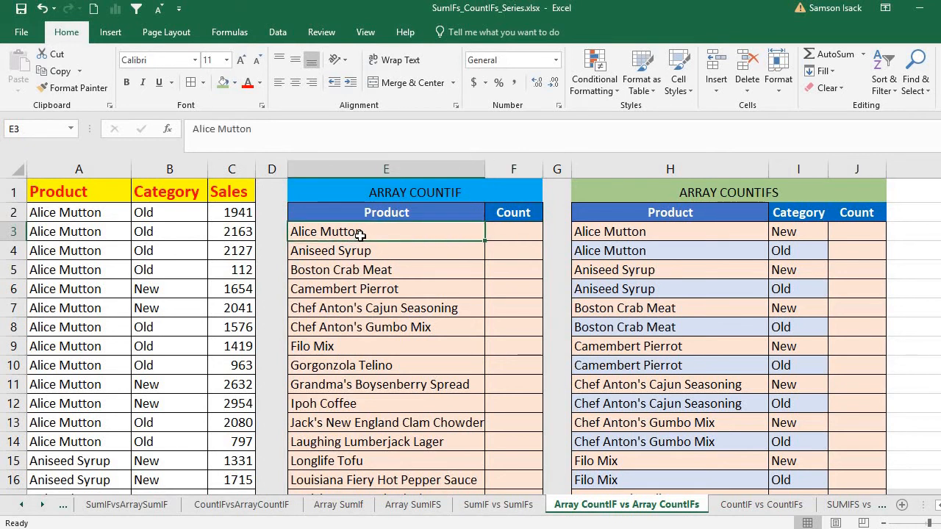
click(515, 241)
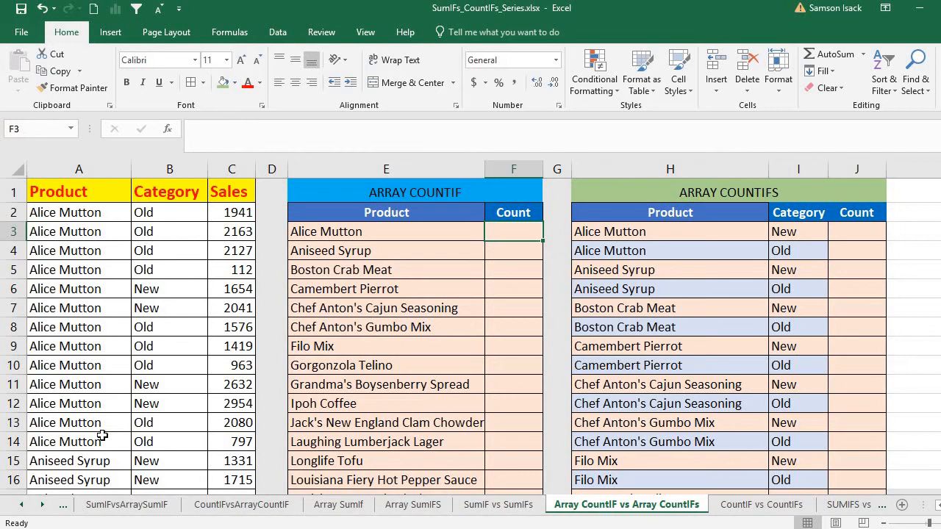
drag(505, 231, 504, 243)
click(505, 243)
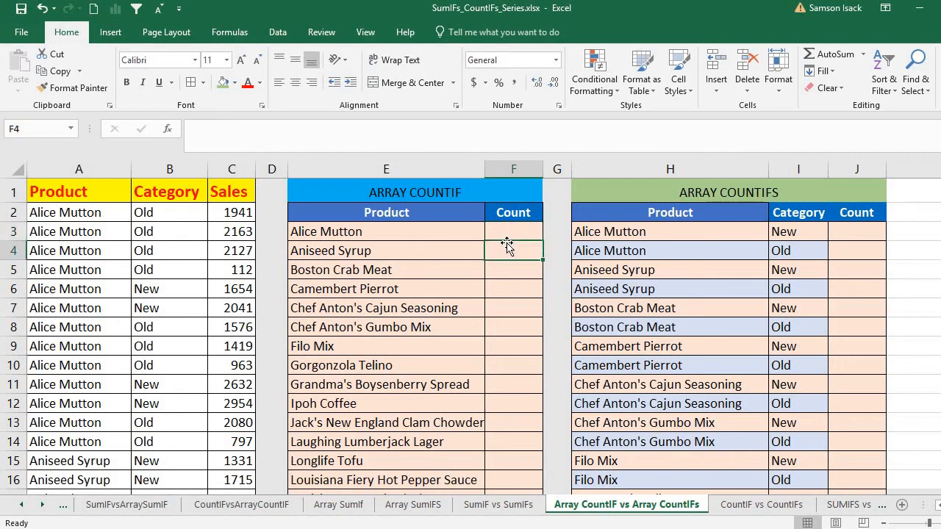
click(510, 232)
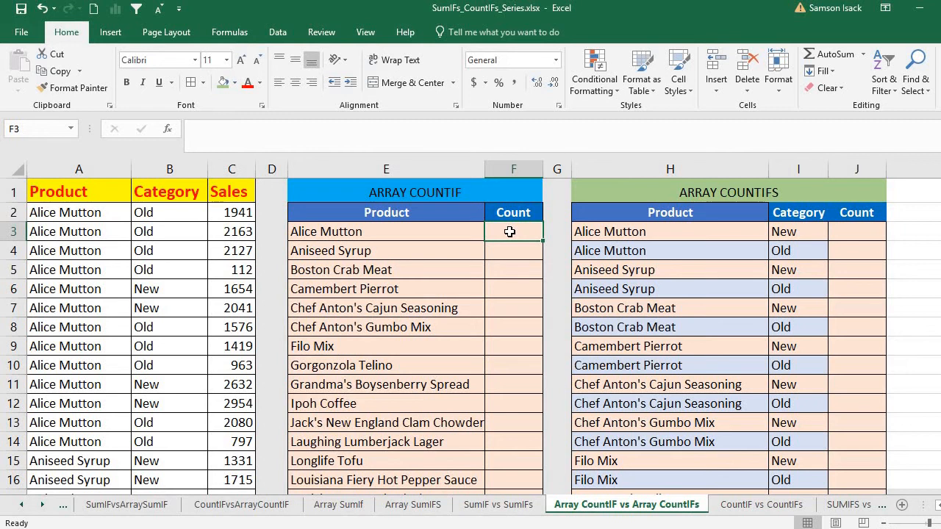
drag(509, 232, 510, 307)
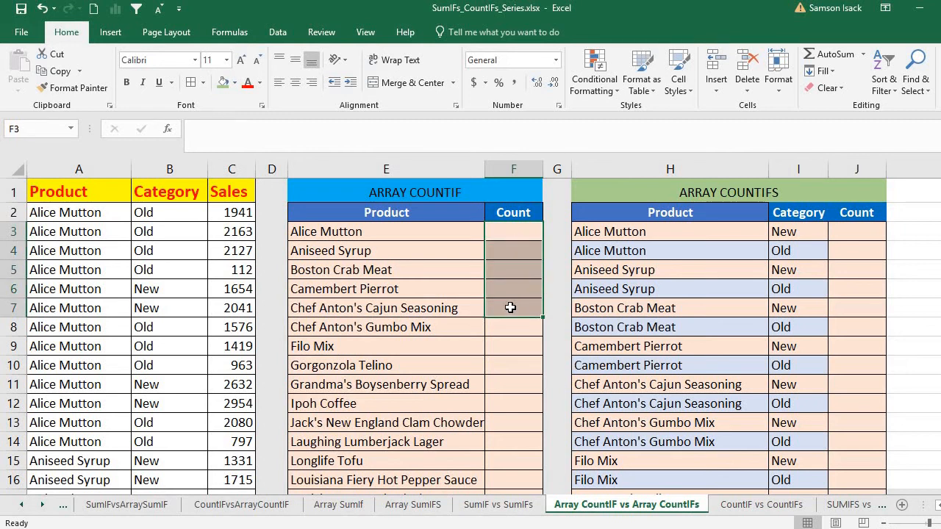
click(513, 234)
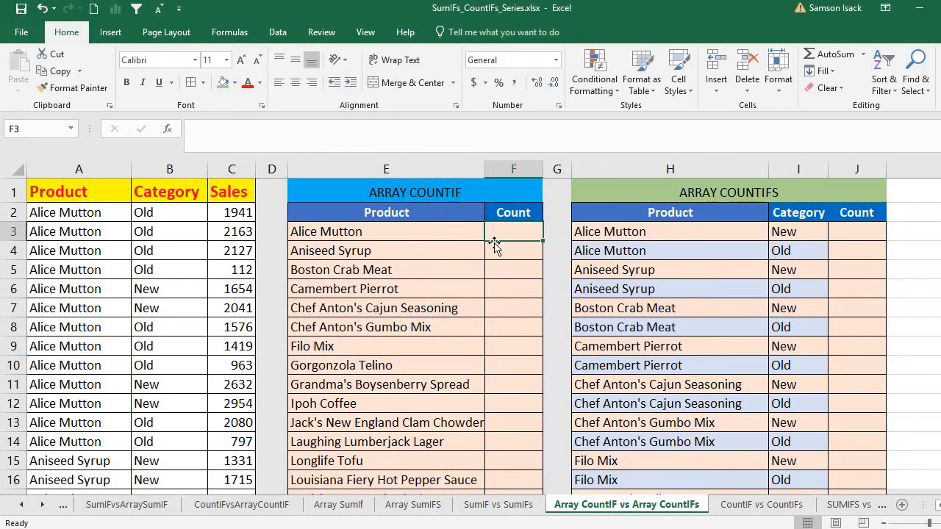
drag(511, 236, 526, 482)
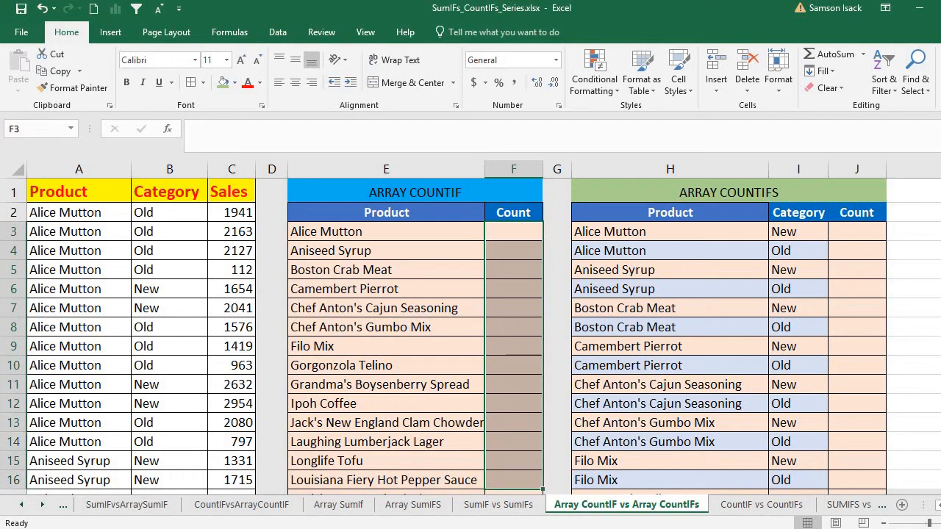
scroll(470, 331, down, 11)
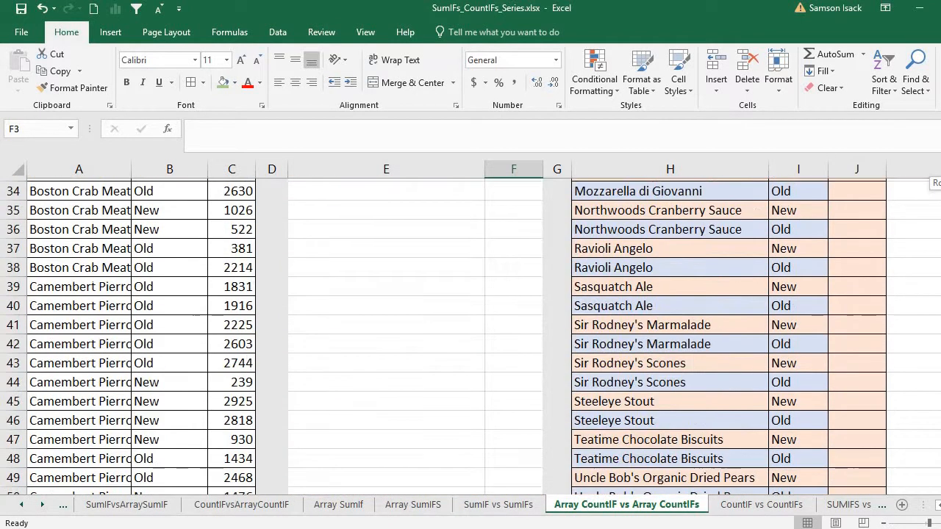
scroll(470, 330, up, 11)
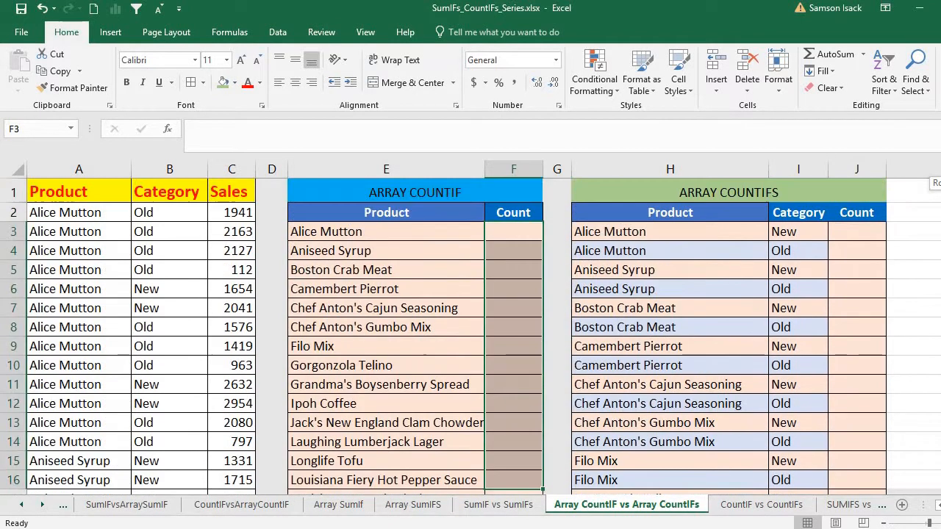
click(469, 236)
drag(469, 235, 463, 384)
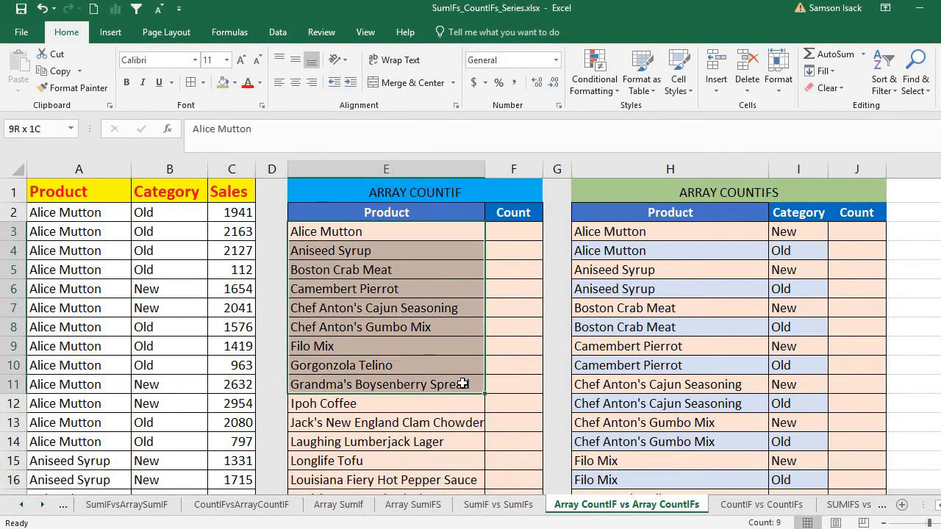
click(424, 234)
drag(424, 249, 424, 419)
click(512, 231)
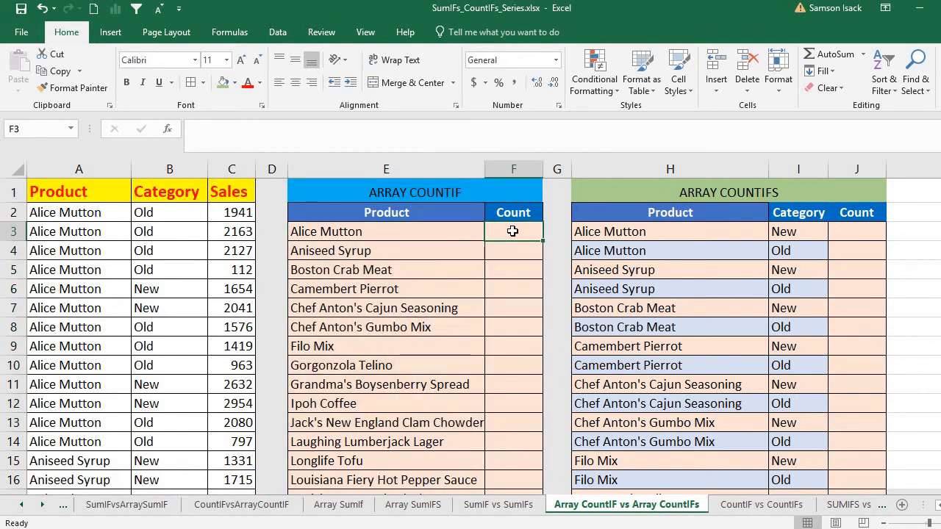
click(440, 238)
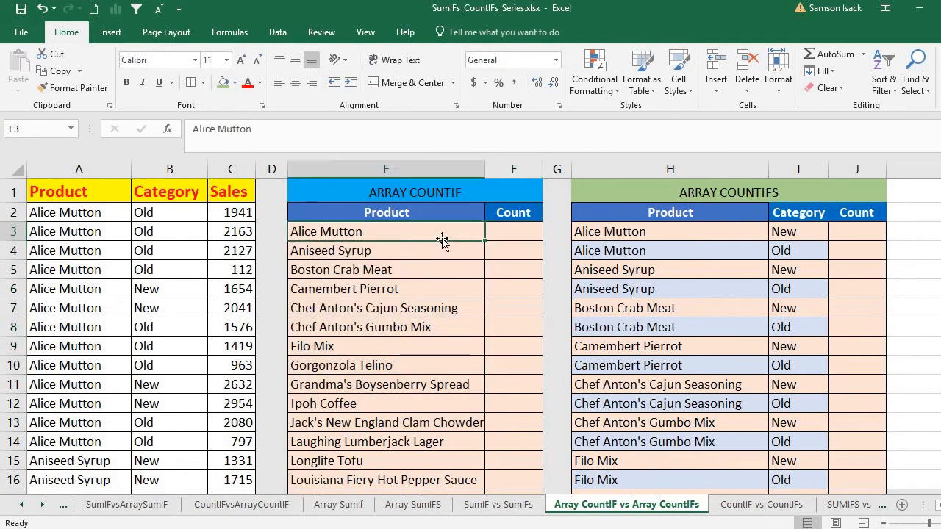
click(520, 236)
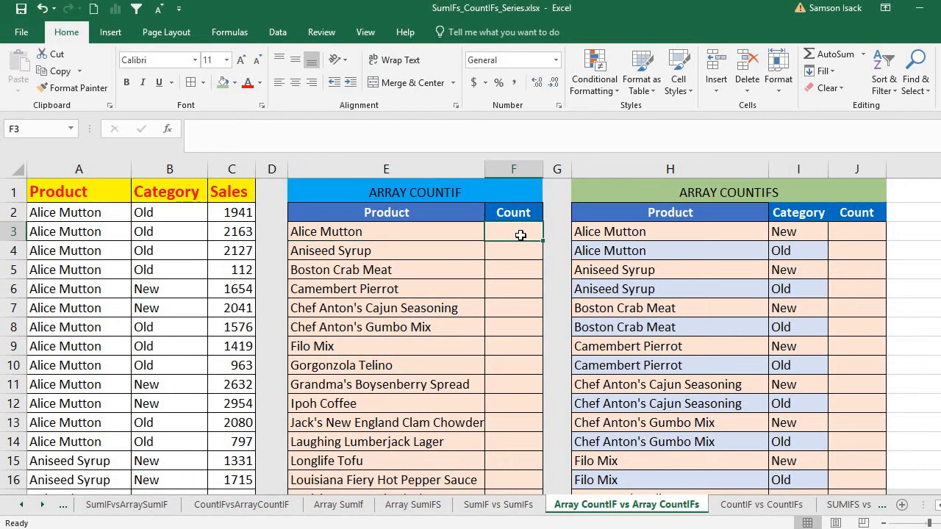
text(=)
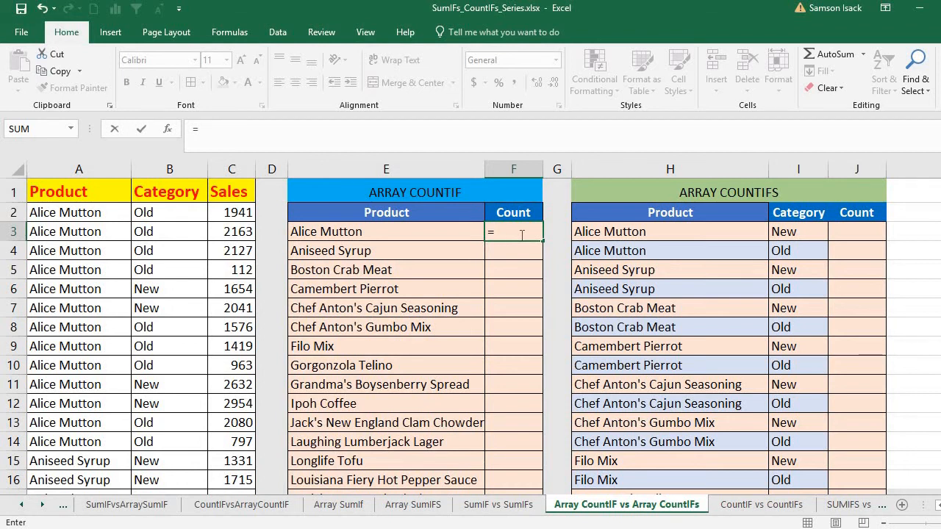
text(CO)
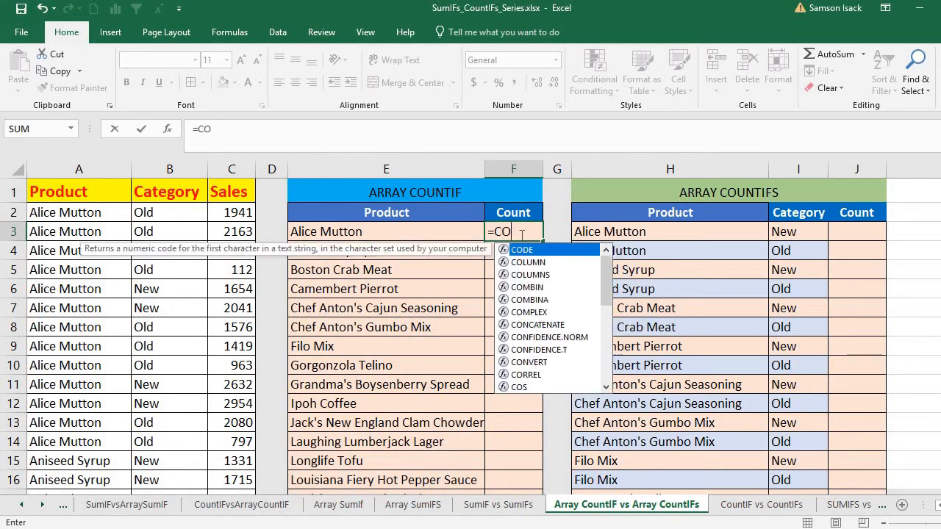
text(UNTIF)
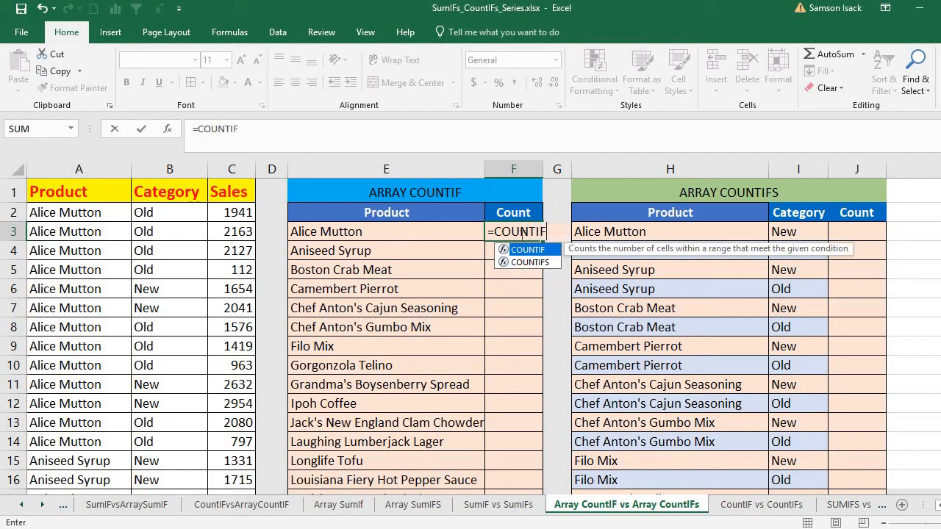
text(()
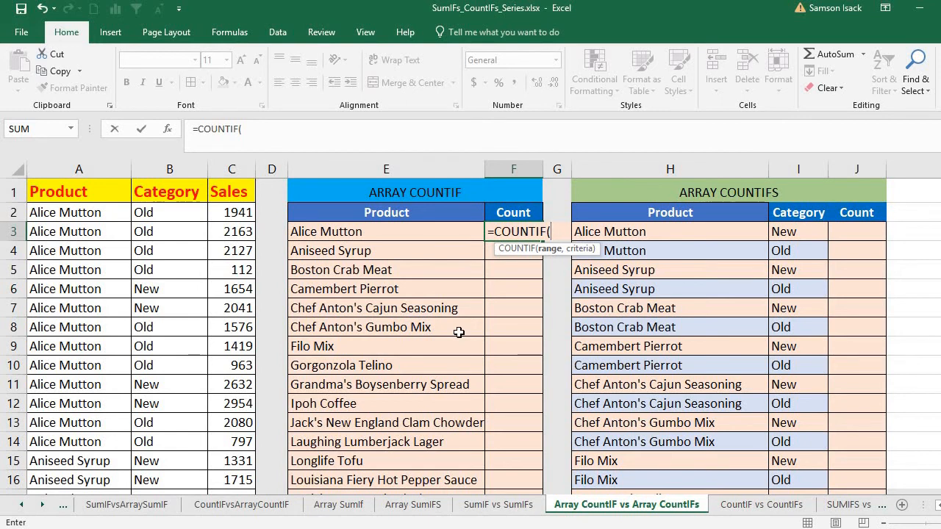
key(BackSpace)
key(BackSpace)
key(BackSpace)
key(BackSpace)
key(BackSpace)
key(BackSpace)
key(BackSpace)
key(BackSpace)
key(BackSpace)
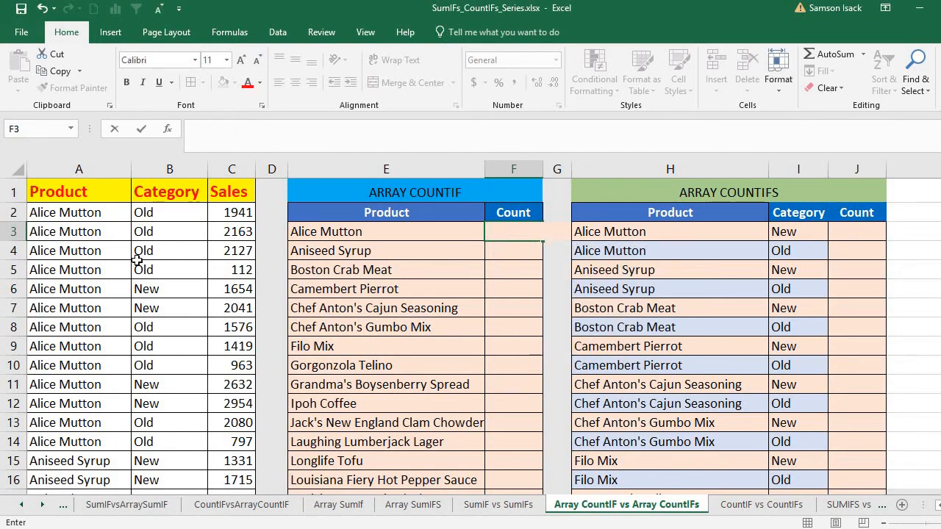
Step: Delete the existing defined names Category_List, Product_List and Sales_List from the workbook
click(97, 214)
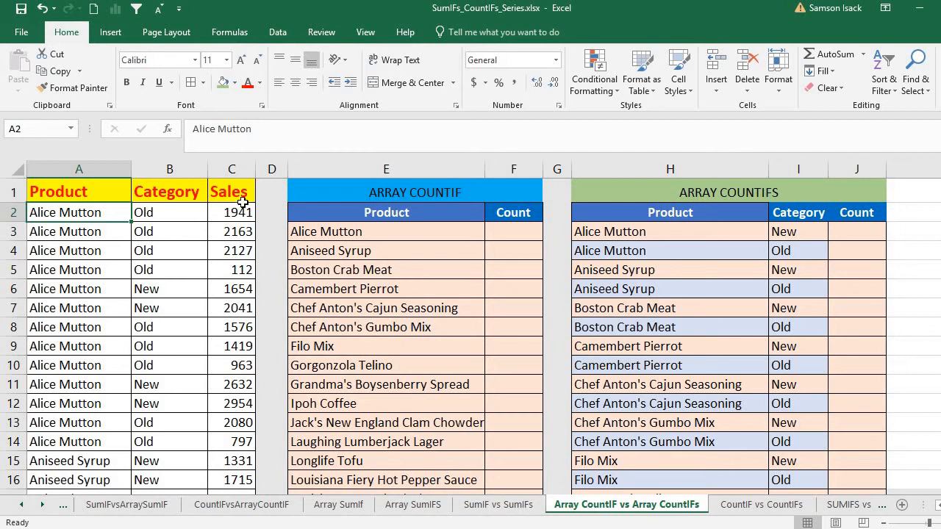
click(278, 33)
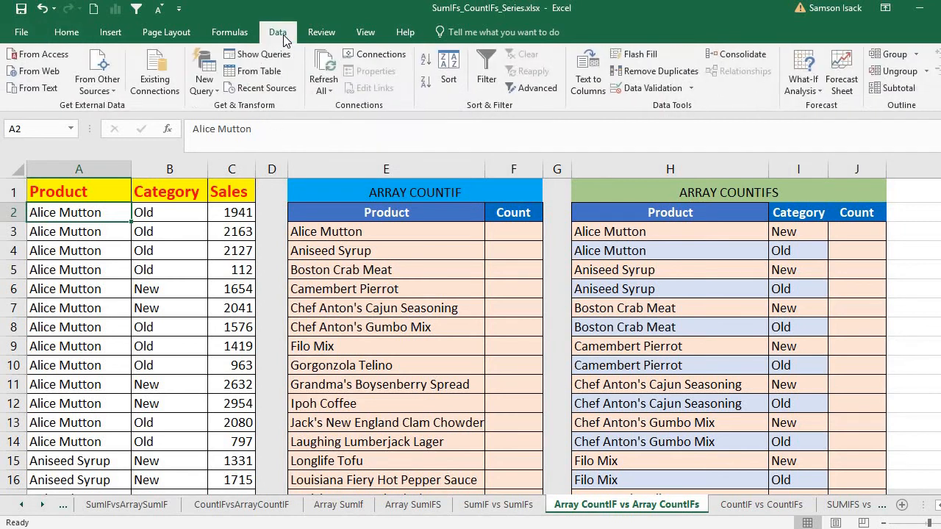
click(230, 32)
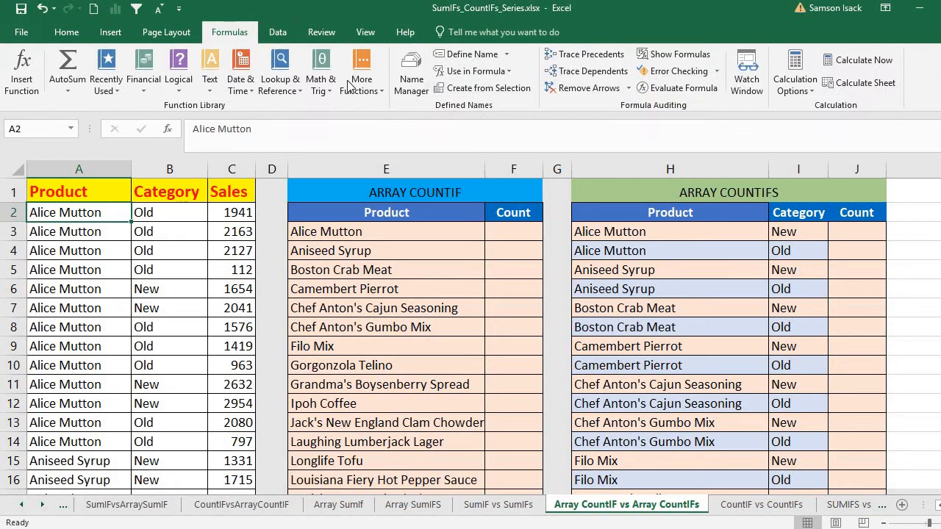
click(413, 80)
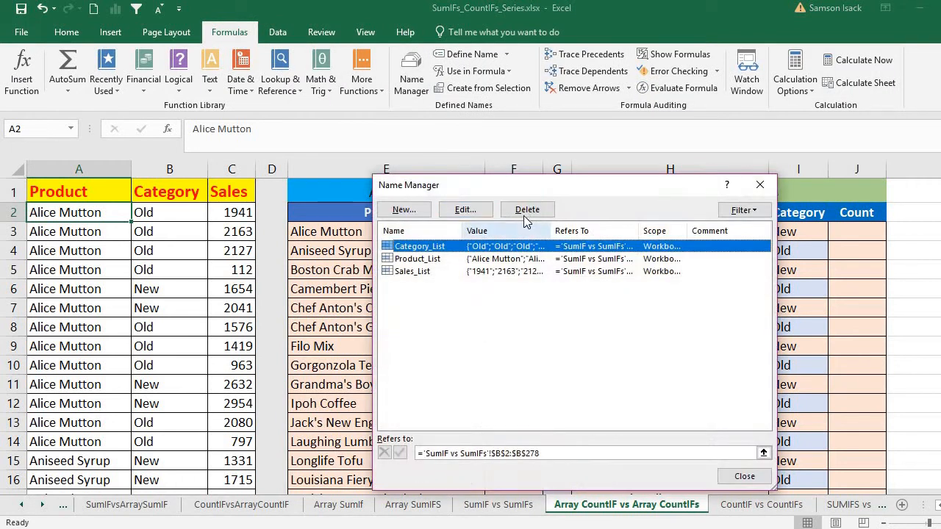
shift+click(535, 271)
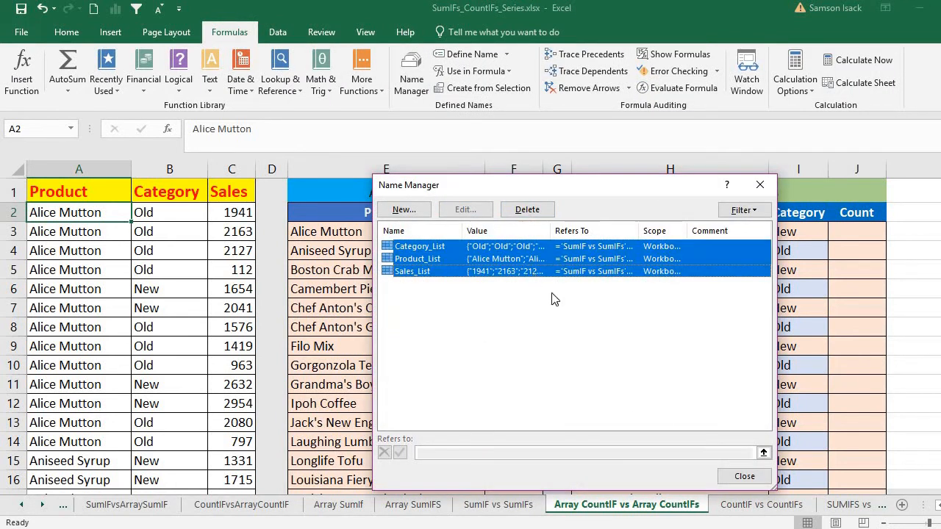
click(523, 210)
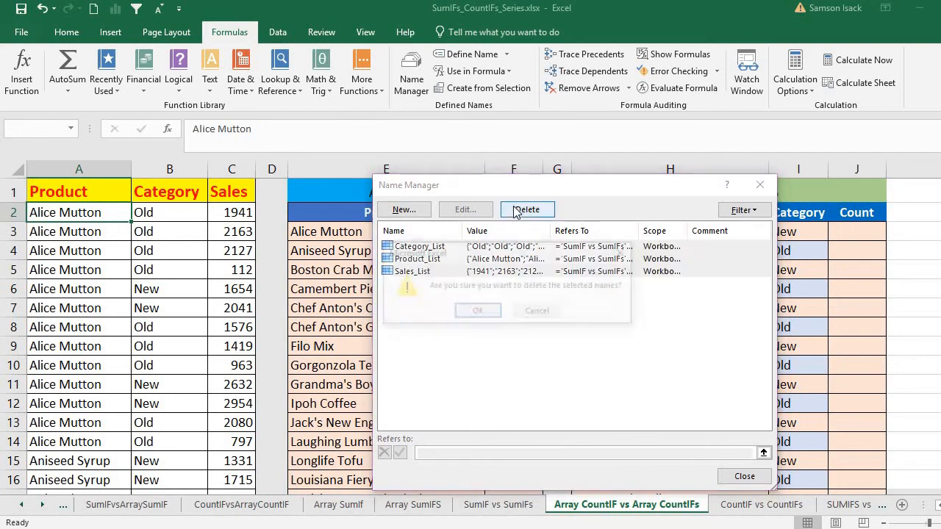
click(481, 312)
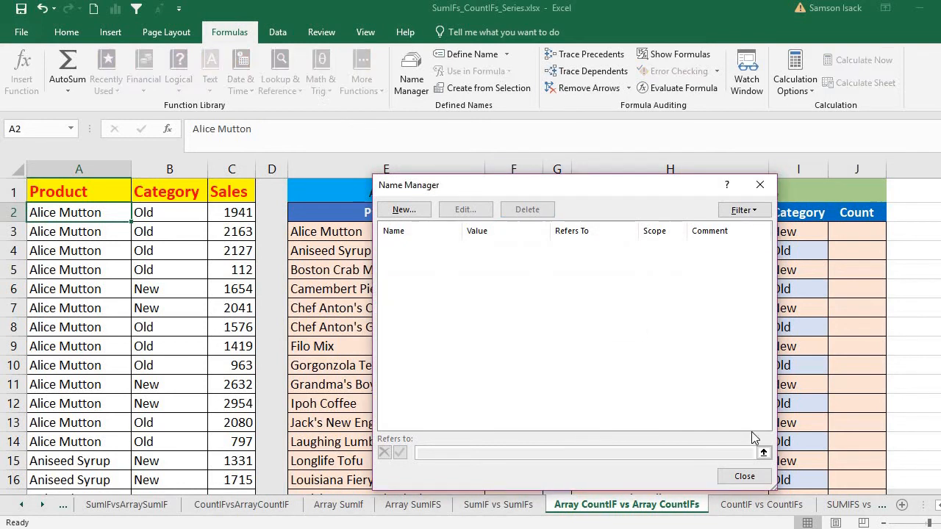
click(747, 477)
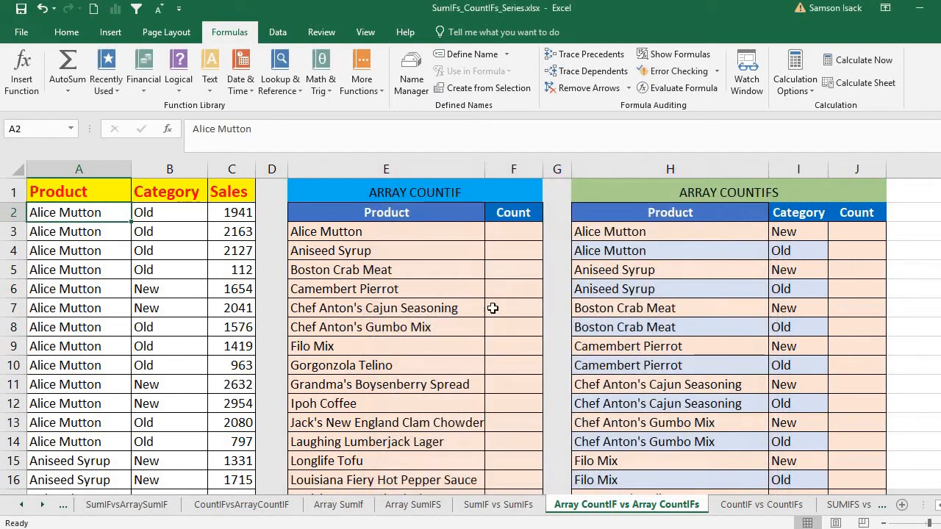
Step: Define the workbook-scoped name Product_List for the source data's Product values in A2:A278
click(375, 198)
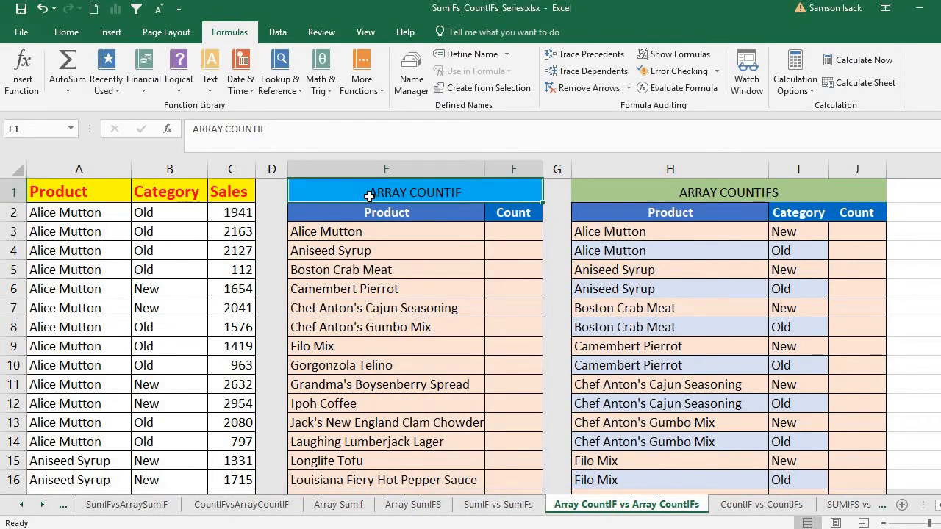
click(111, 213)
drag(113, 212, 121, 402)
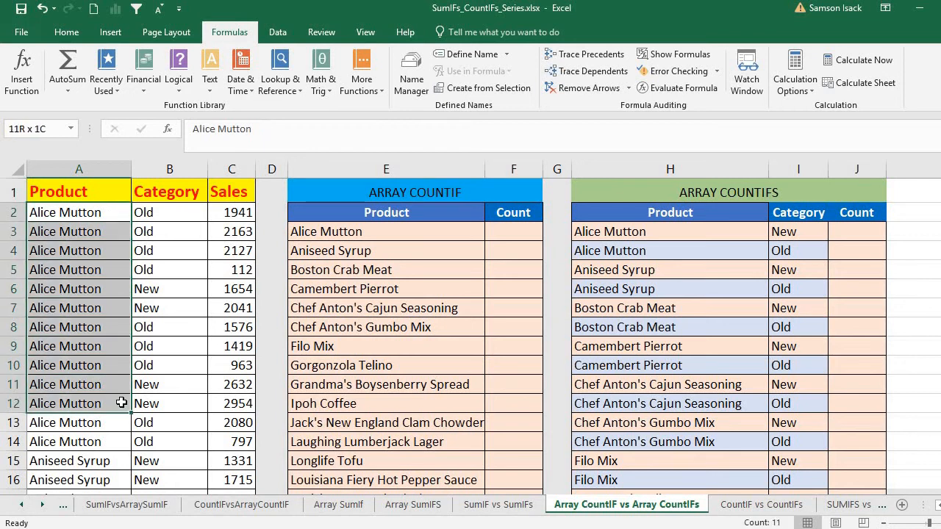
click(103, 211)
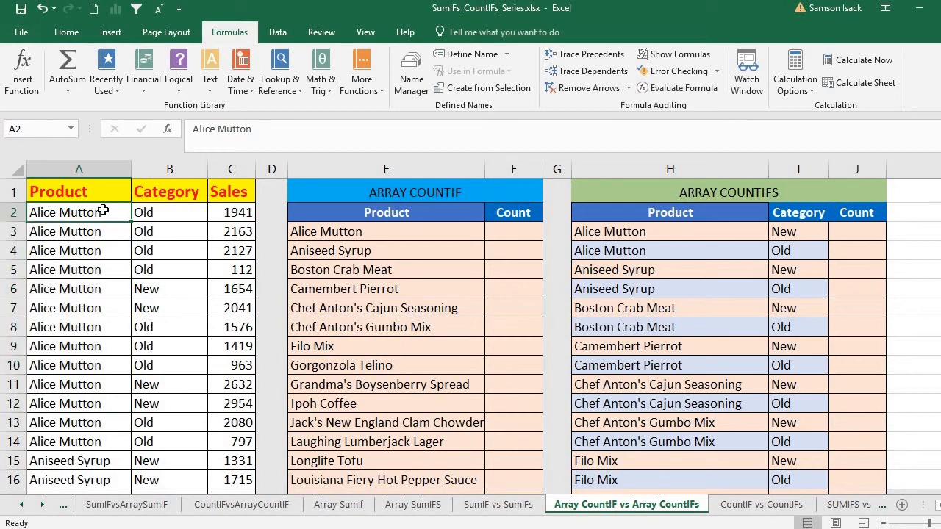
key(ctrl+shift+Down)
right_click(66, 272)
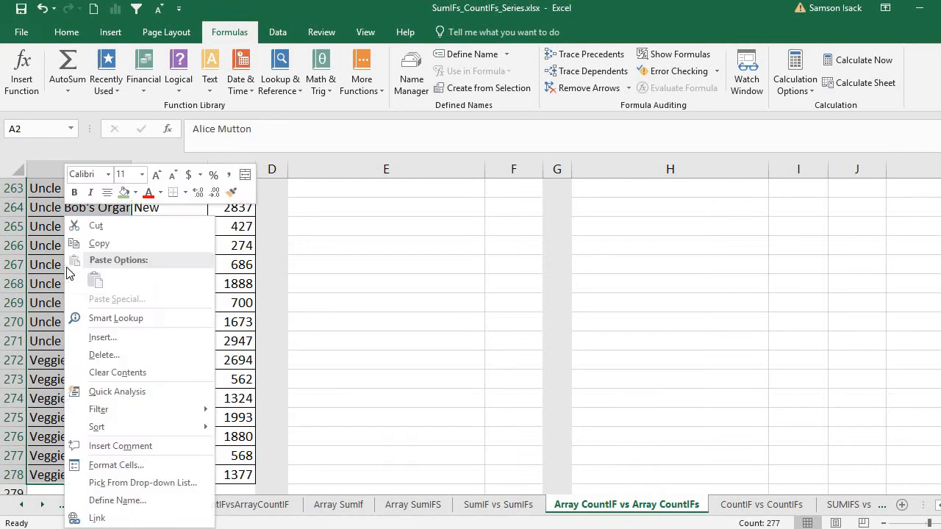
click(125, 504)
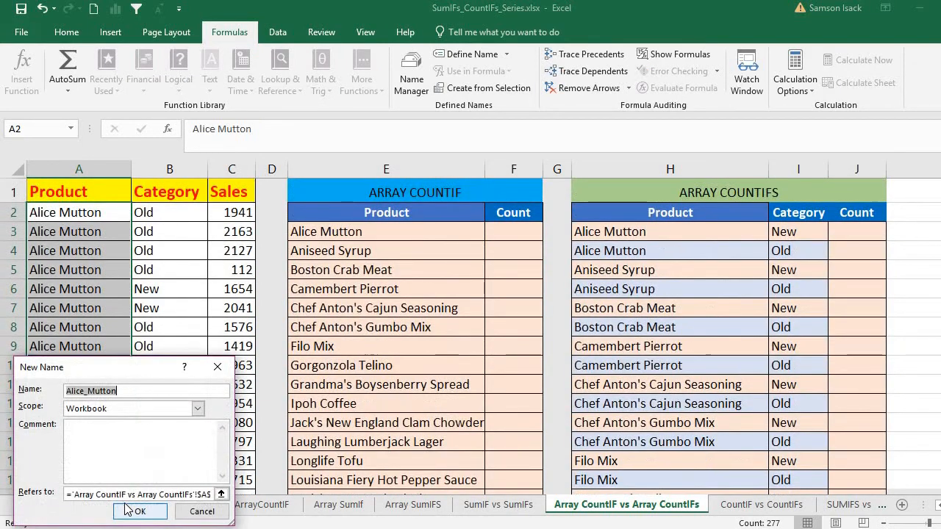
text(Produc)
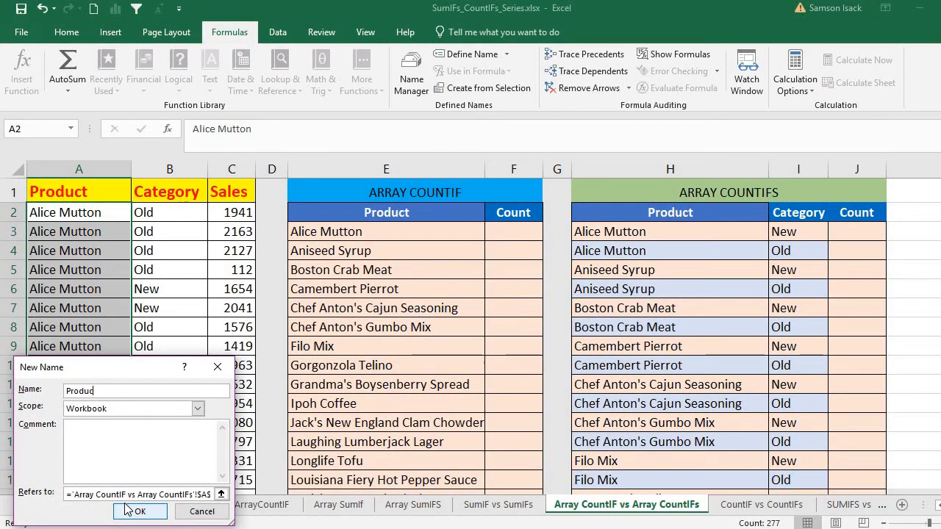
text(t_List)
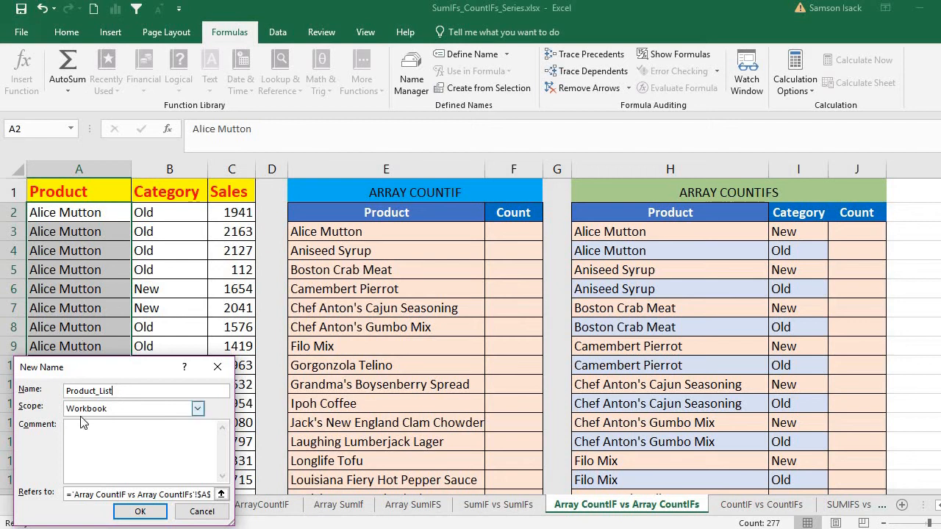
click(152, 515)
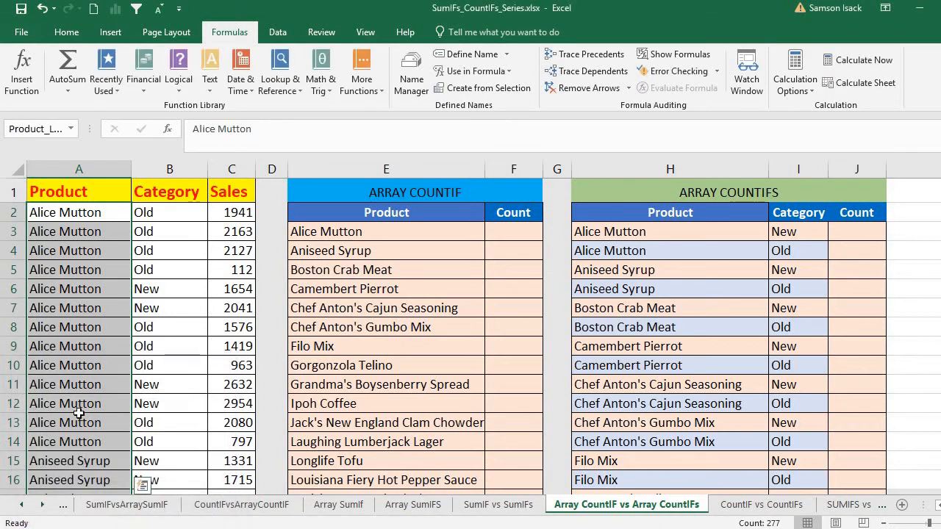
Step: Define the workbook-scoped name Category_List for the source data's Category values in B2:B278
click(188, 214)
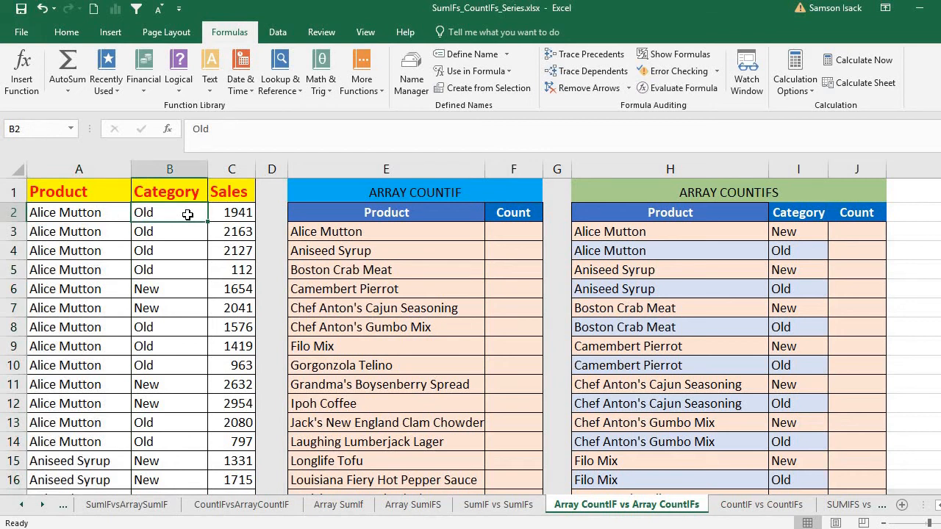
key(ctrl+shift+Down)
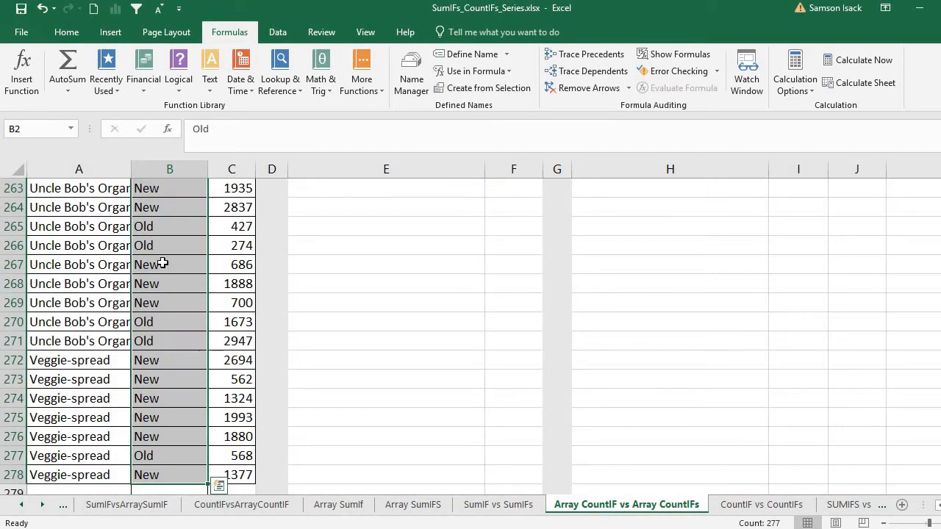
right_click(163, 262)
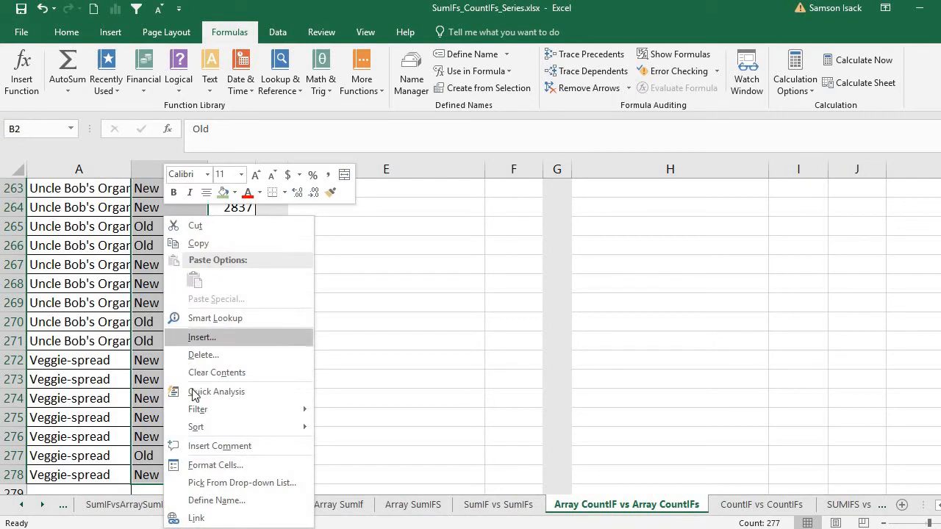
click(210, 500)
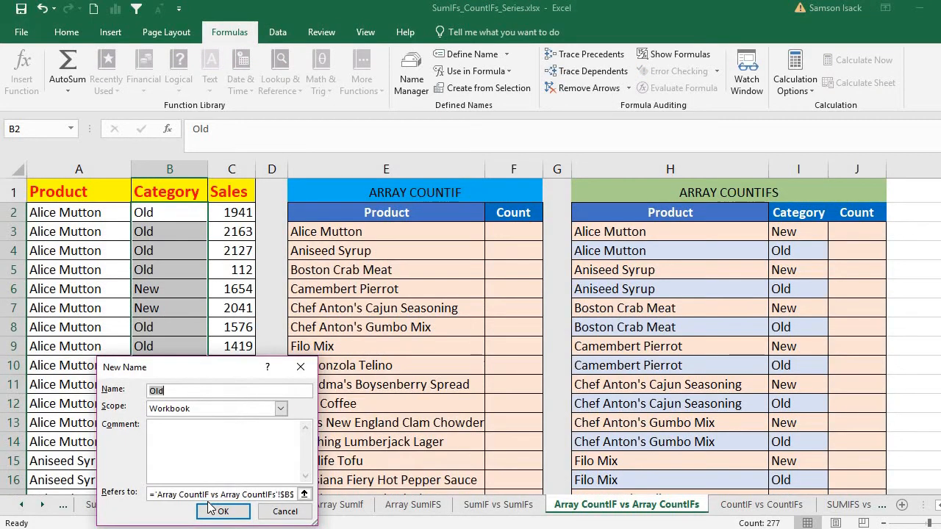
text(Category_List)
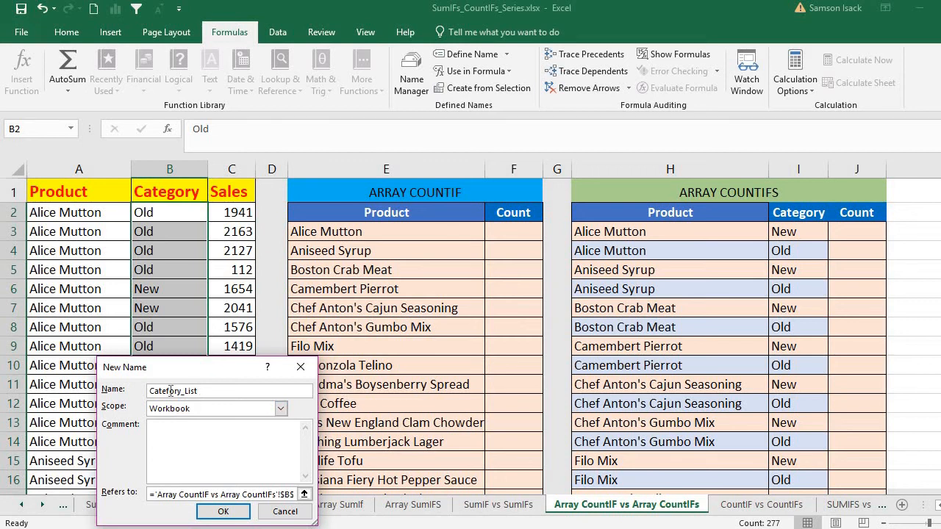
click(169, 390)
key(BackSpace)
text(g)
click(223, 512)
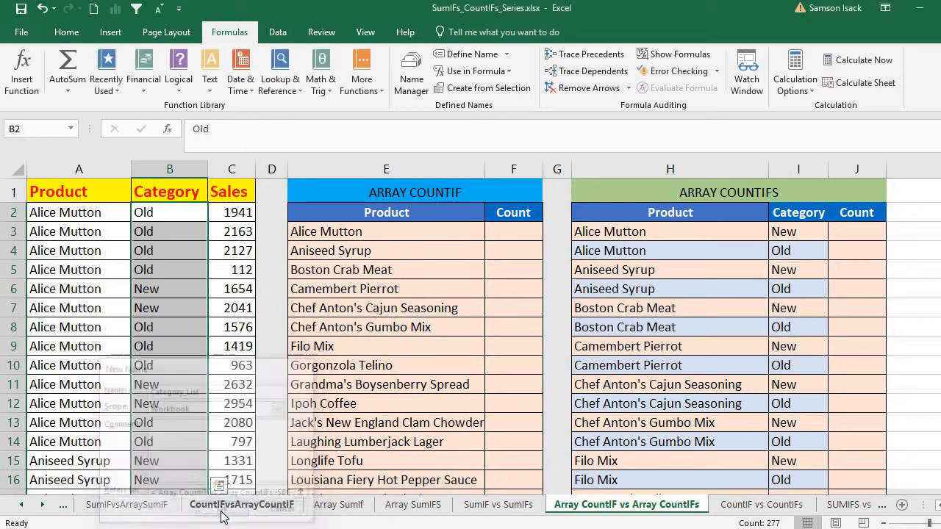
click(239, 212)
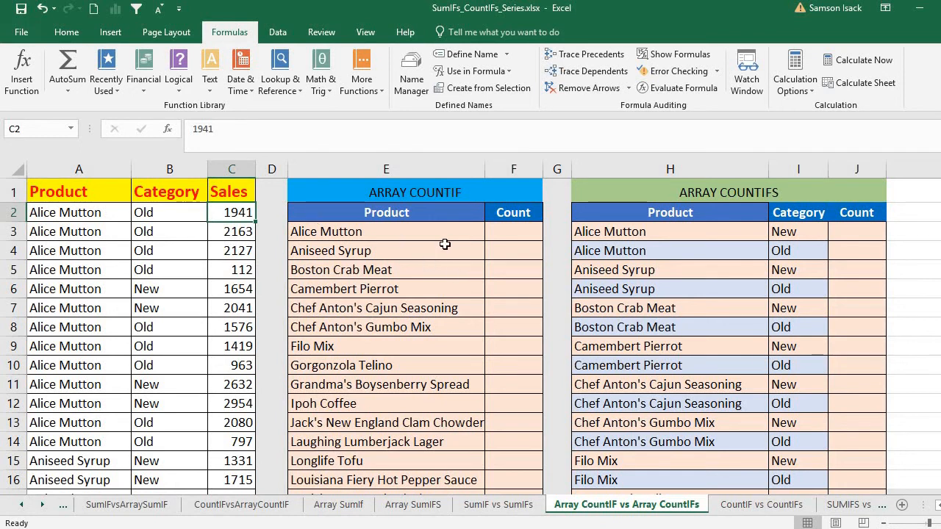
click(522, 235)
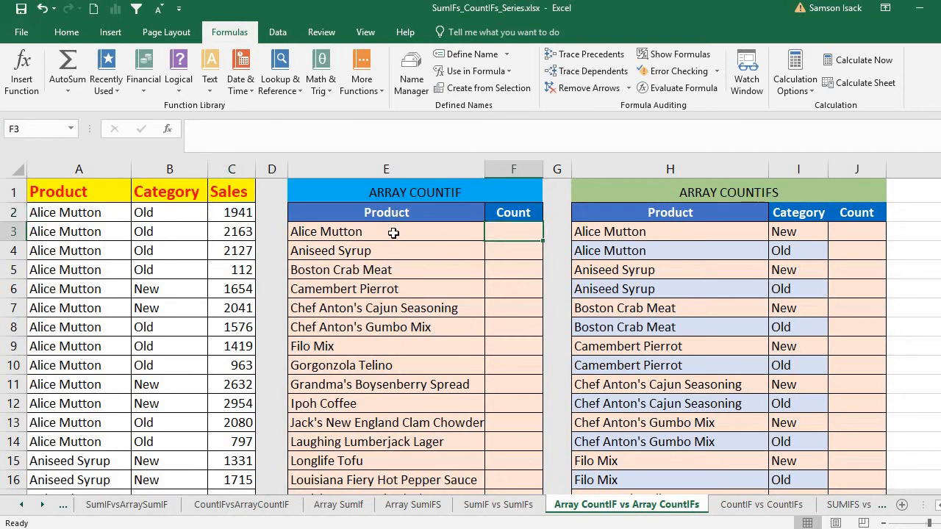
drag(394, 233, 393, 307)
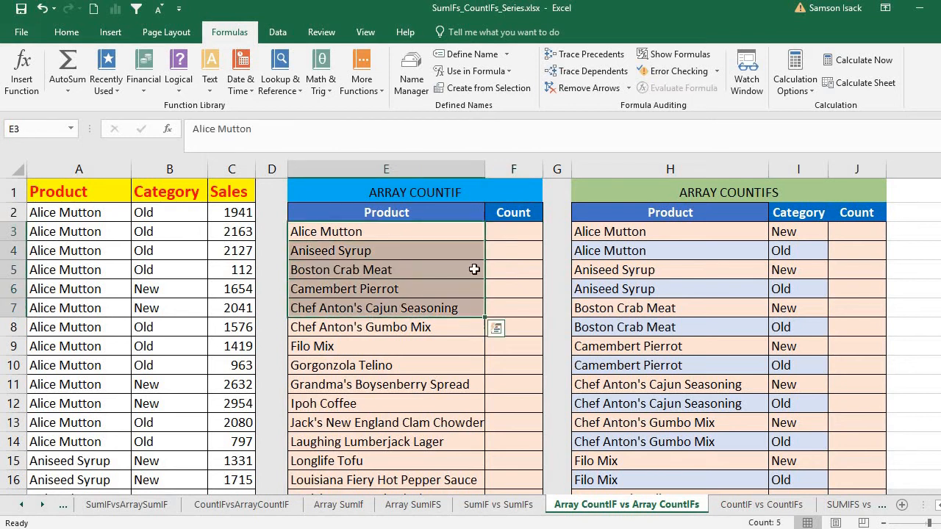
click(505, 231)
click(430, 228)
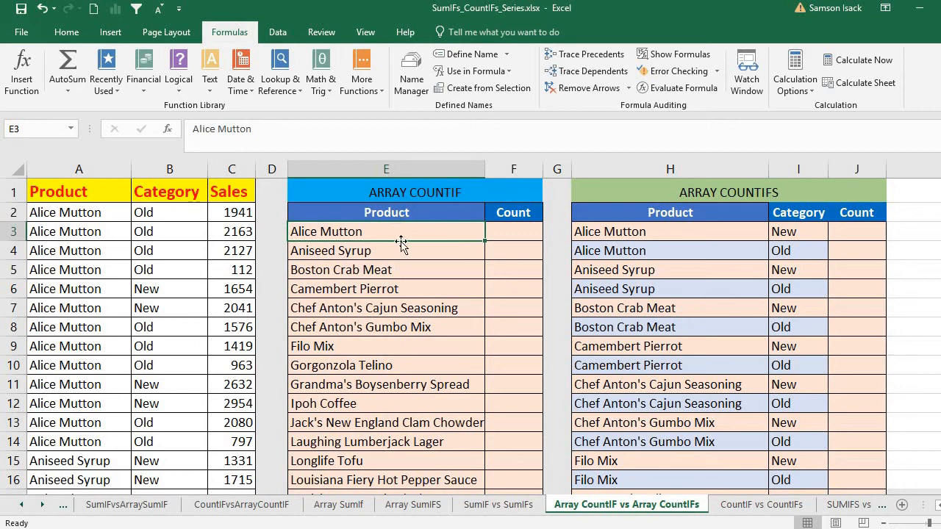
drag(403, 236, 407, 292)
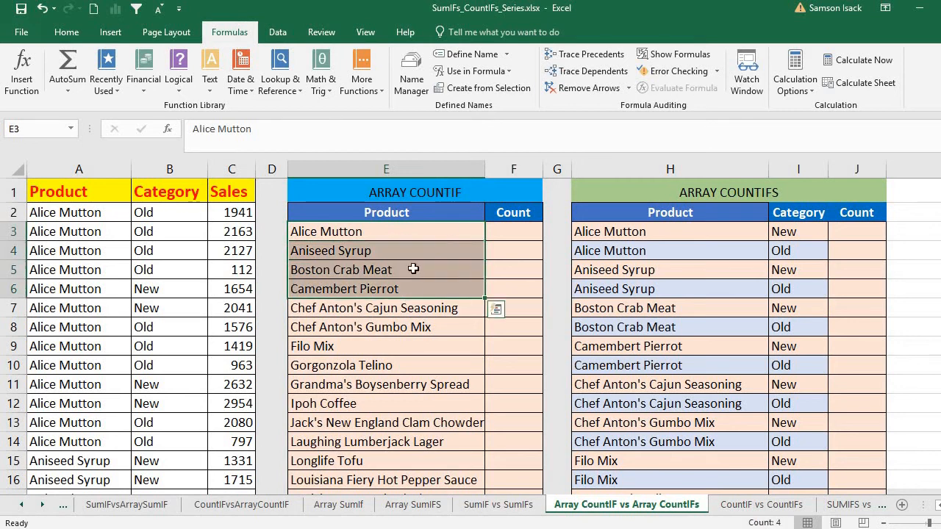
Step: Enter the formula =COUNTIF(Product_List,E3) in F3 to count the first listed product
click(497, 226)
text(=)
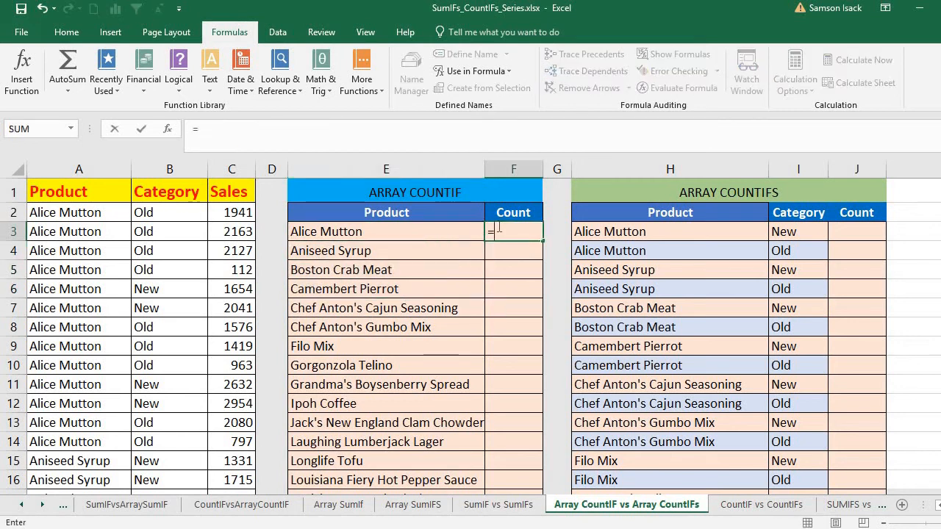
text(cOUN)
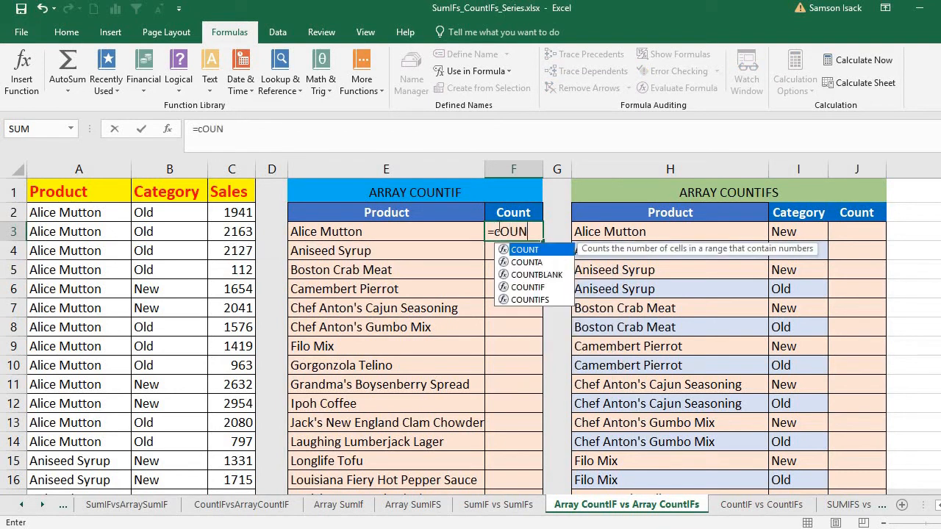
text(TIF()
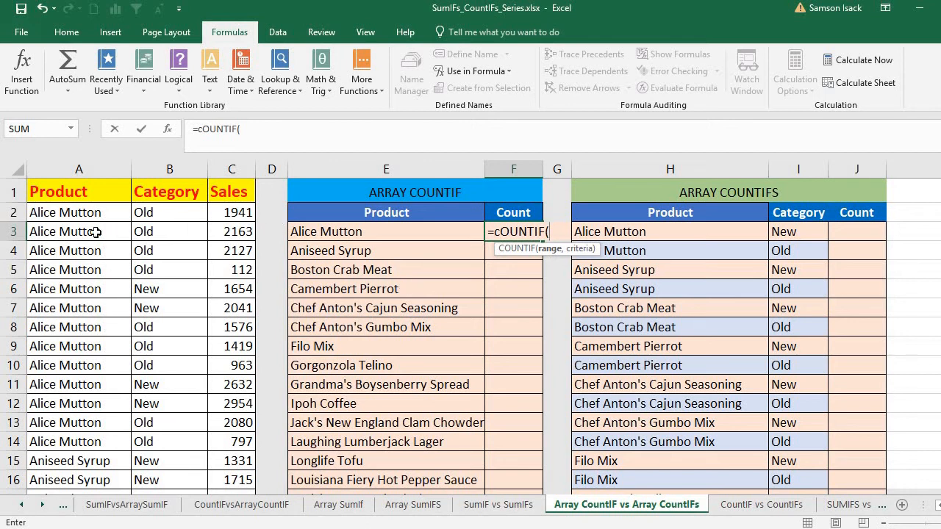
drag(87, 214, 86, 457)
key(ctrl+shift+Down)
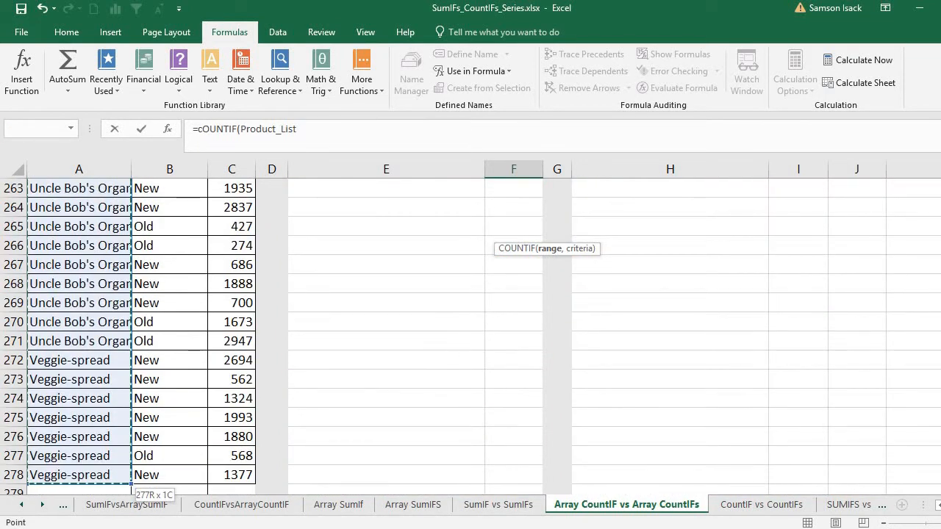
drag(940, 470, 940, 185)
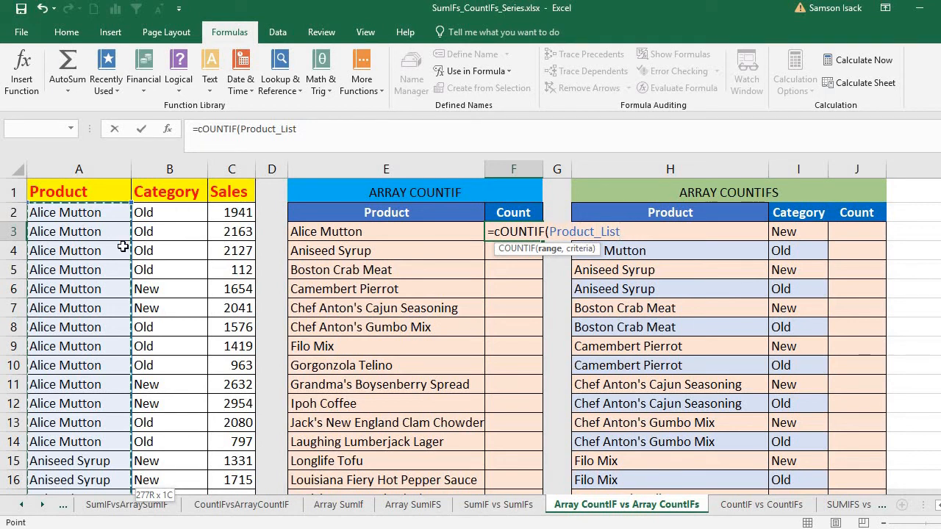
text(,)
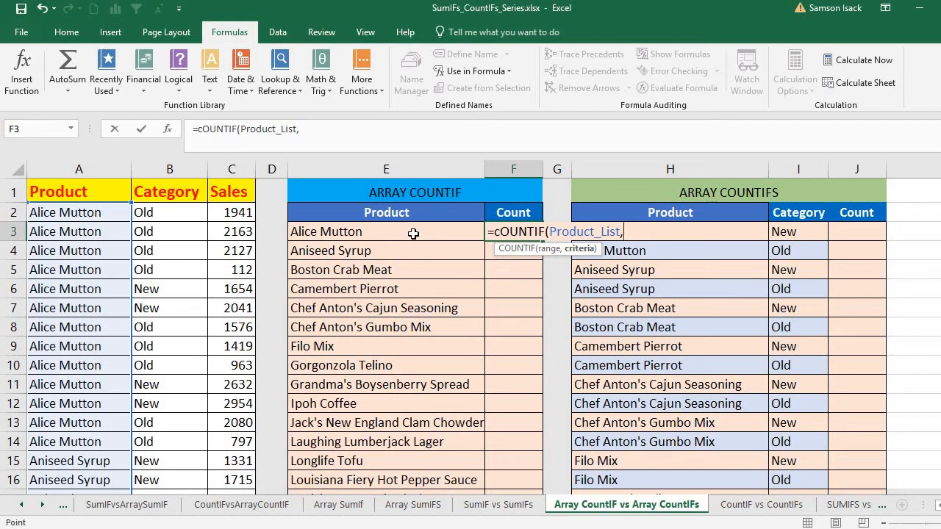
click(412, 234)
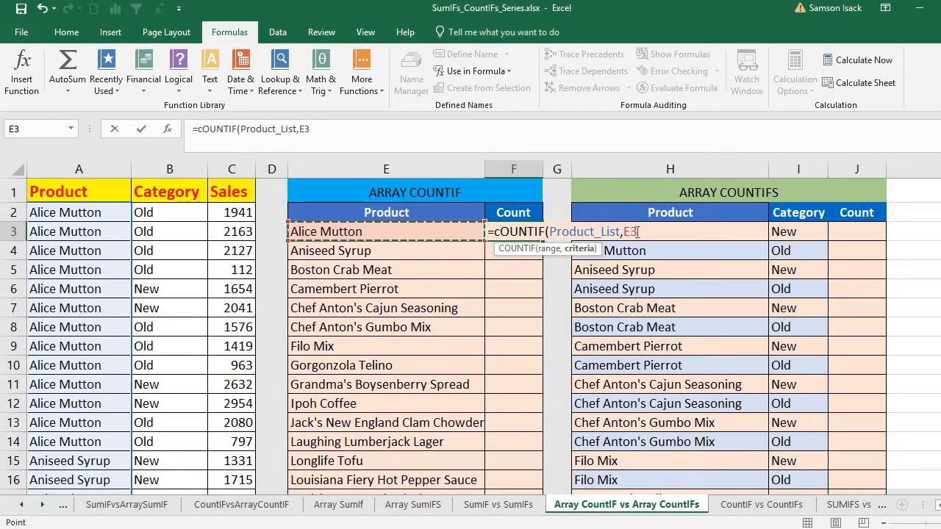
text())
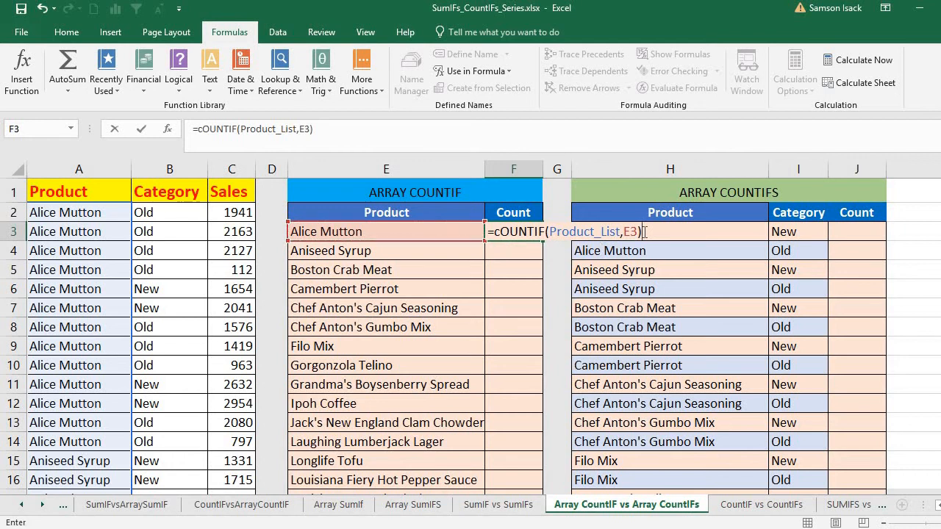
key(Return)
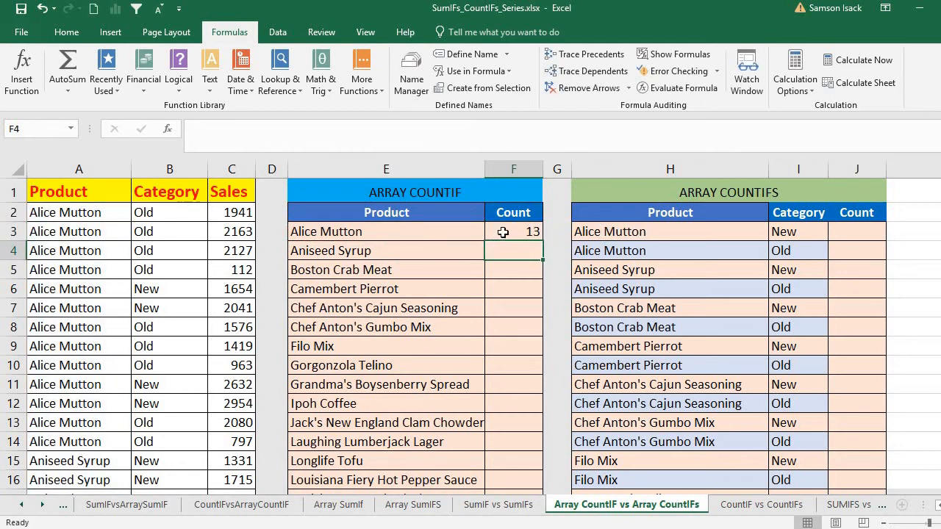
click(503, 232)
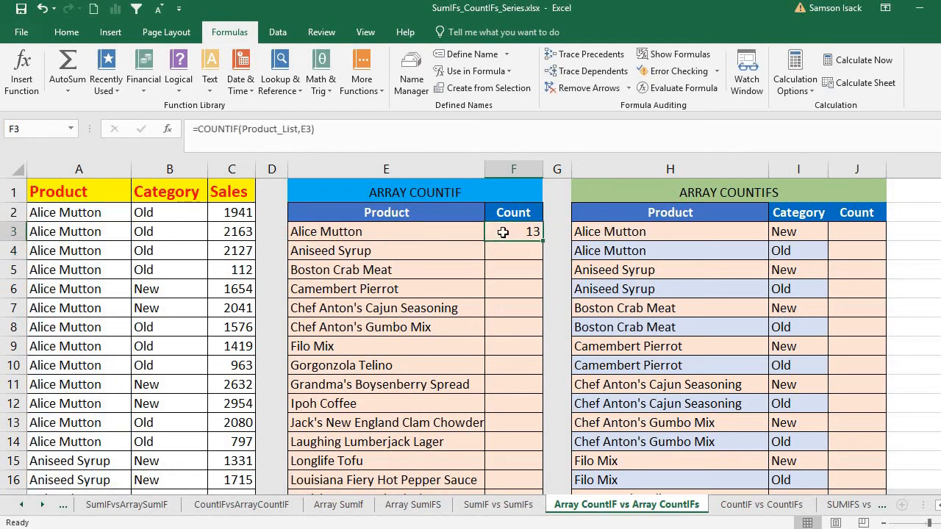
Step: Replace the criteria E3 in F3's COUNTIF formula with the whole product list E3:E27
click(384, 233)
click(500, 233)
double_click(529, 230)
click(633, 231)
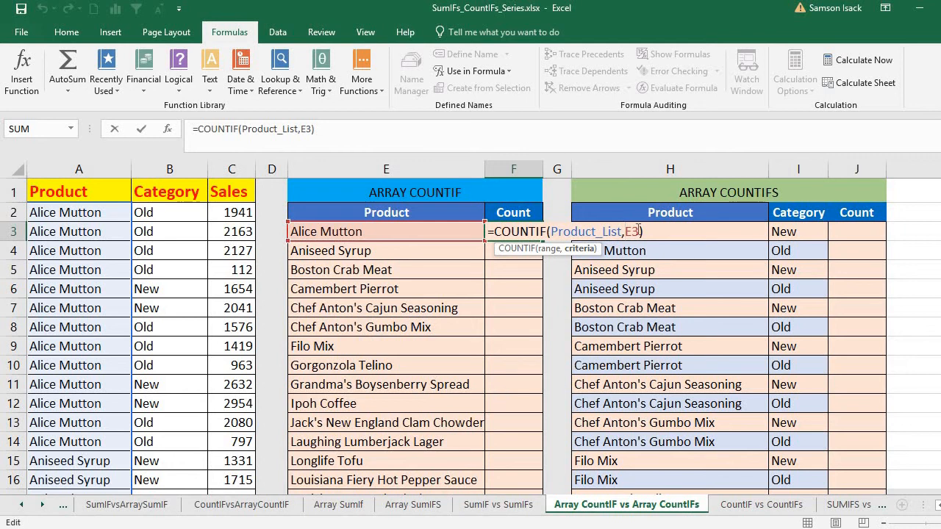
drag(638, 231, 624, 231)
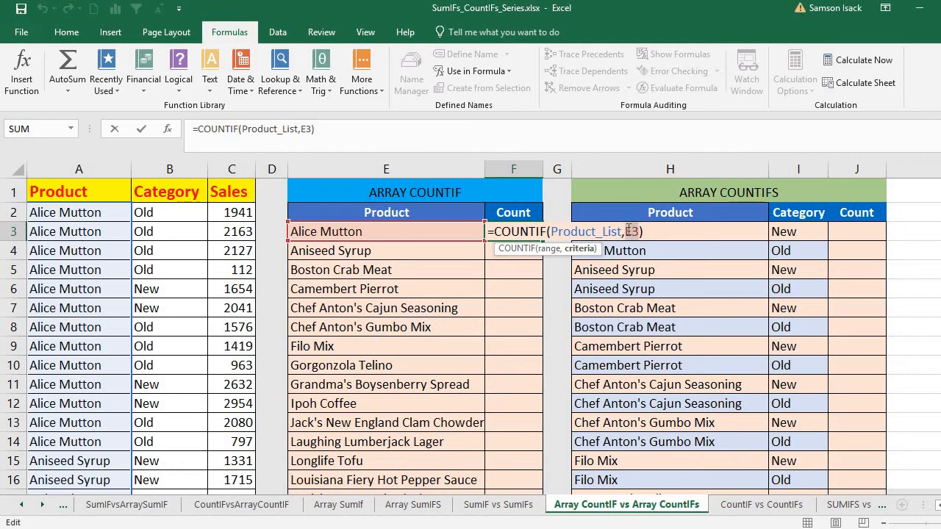
click(421, 233)
drag(422, 233, 413, 449)
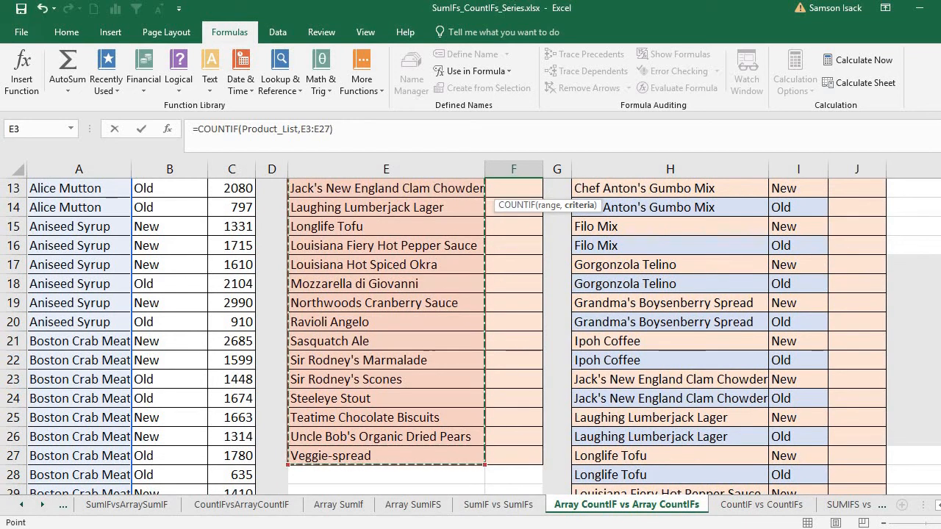
scroll(414, 449, up, 4)
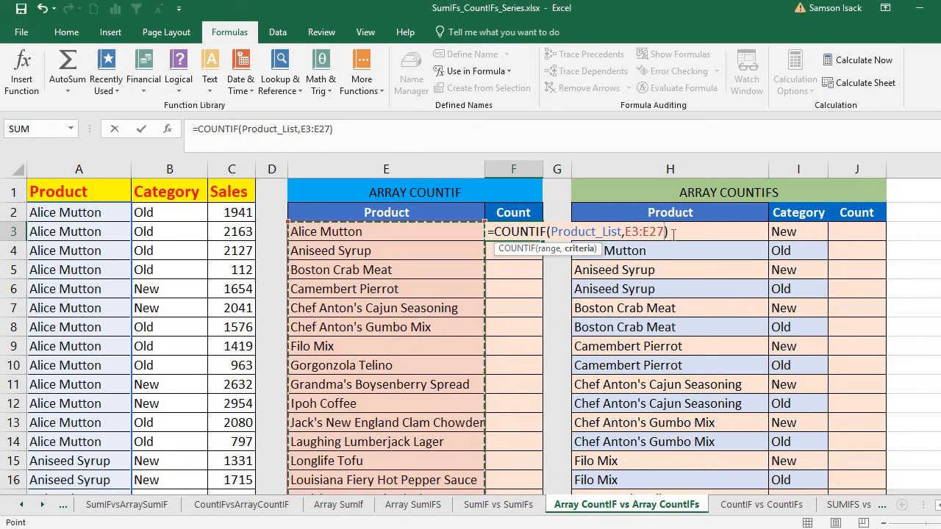
Step: Erase the entire COUNTIF formula from F3 and leave the cell empty
key(BackSpace)
key(BackSpace)
key(BackSpace)
key(BackSpace)
key(BackSpace)
key(BackSpace)
key(BackSpace)
key(BackSpace)
key(BackSpace)
key(BackSpace)
key(BackSpace)
key(BackSpace)
key(BackSpace)
key(BackSpace)
key(BackSpace)
key(BackSpace)
key(BackSpace)
key(BackSpace)
key(BackSpace)
key(BackSpace)
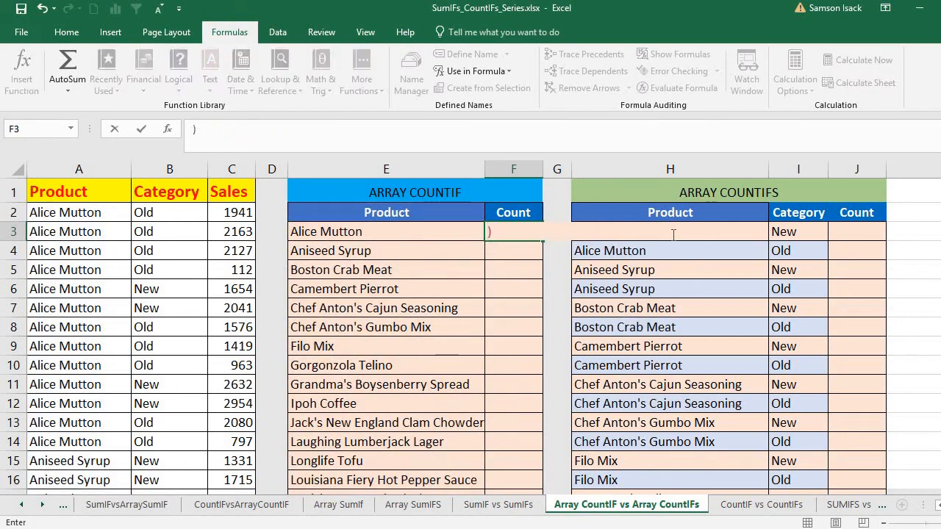
key(Delete)
key(Return)
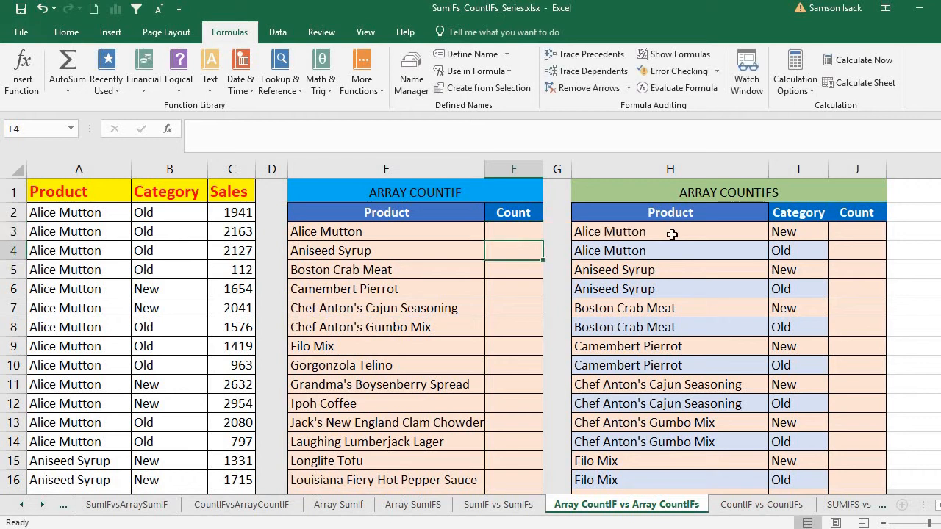
Step: Begin a COUNTIF formula for the whole Count range F3:F27, with Product_List as its range argument
click(532, 228)
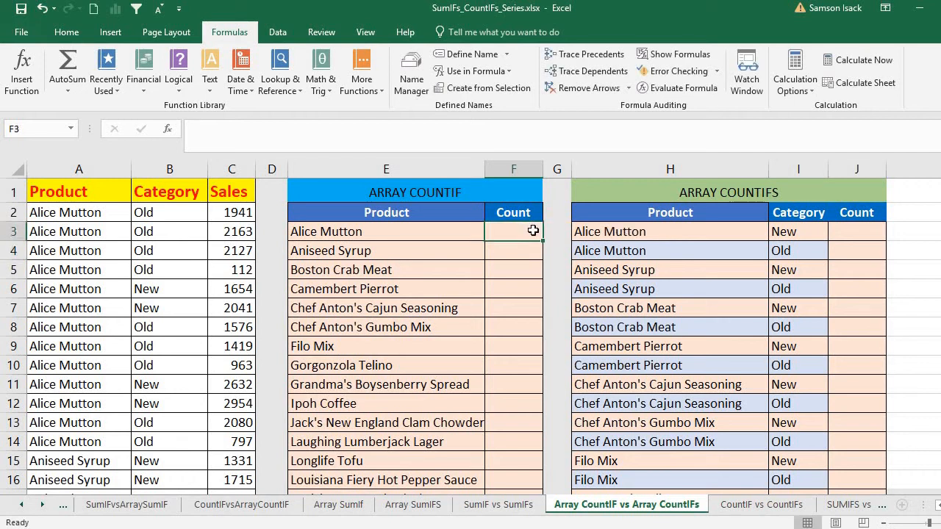
drag(532, 230, 512, 455)
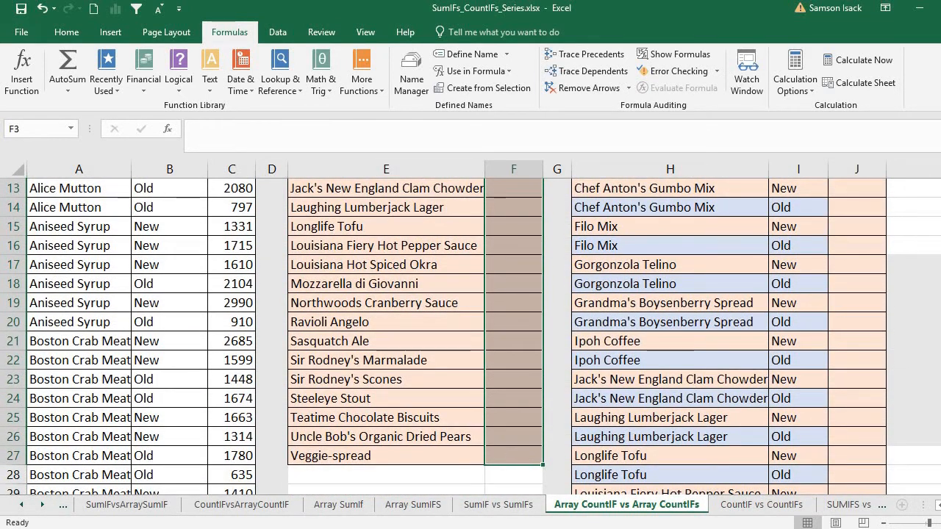
scroll(463, 248, up, 4)
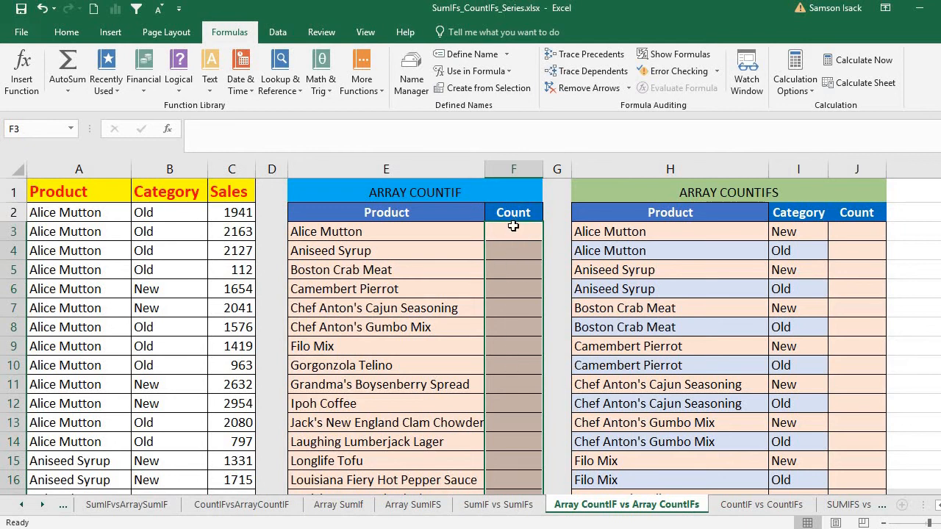
drag(513, 233, 518, 457)
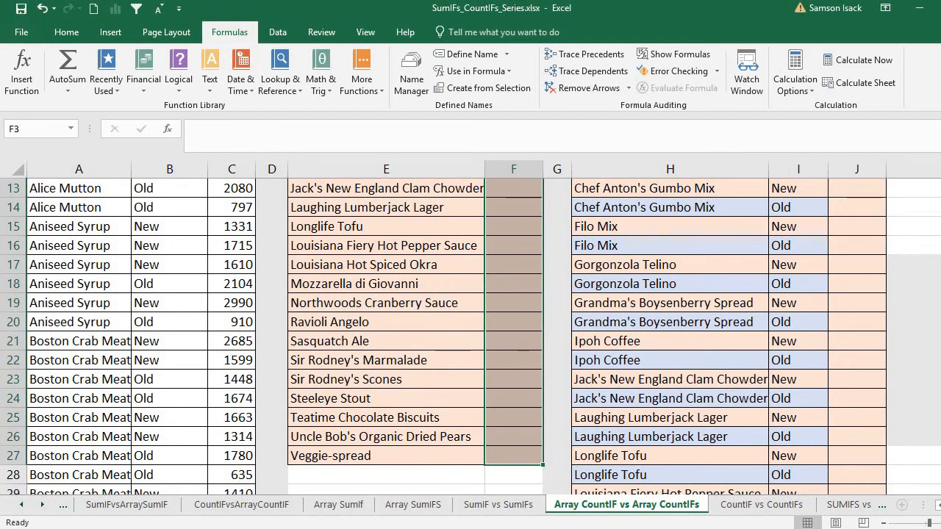
scroll(519, 457, up, 4)
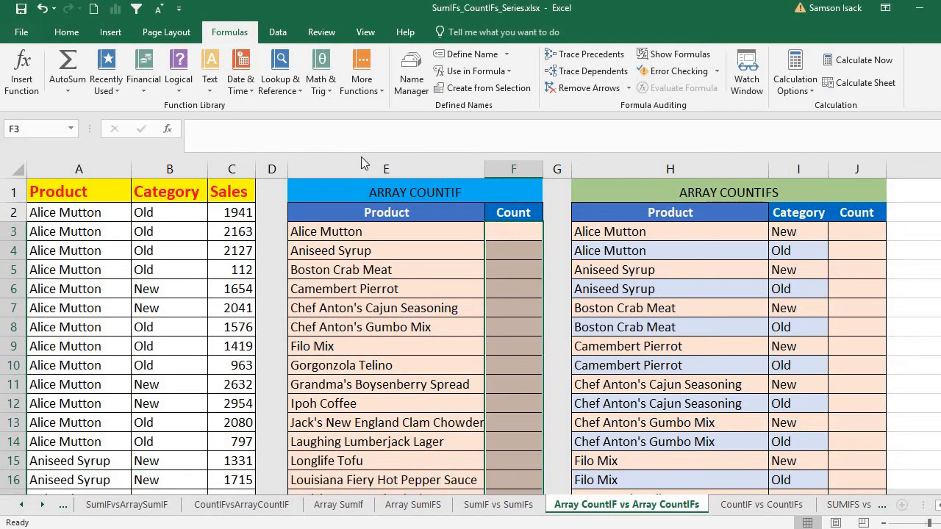
click(328, 141)
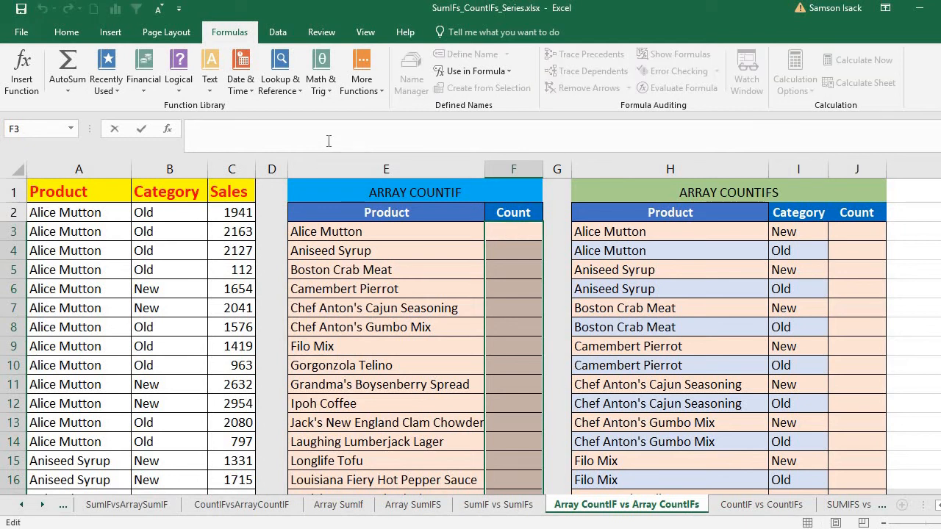
text(=CO)
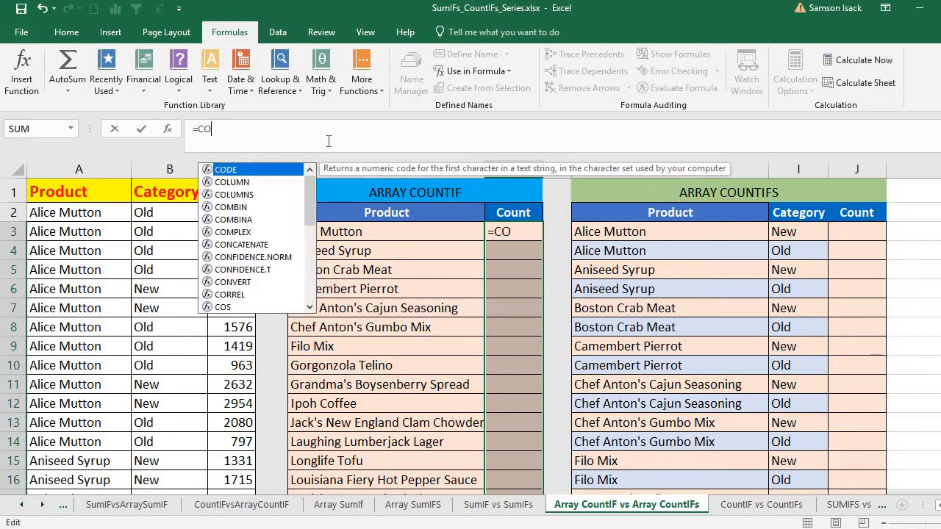
text(UNTIF)
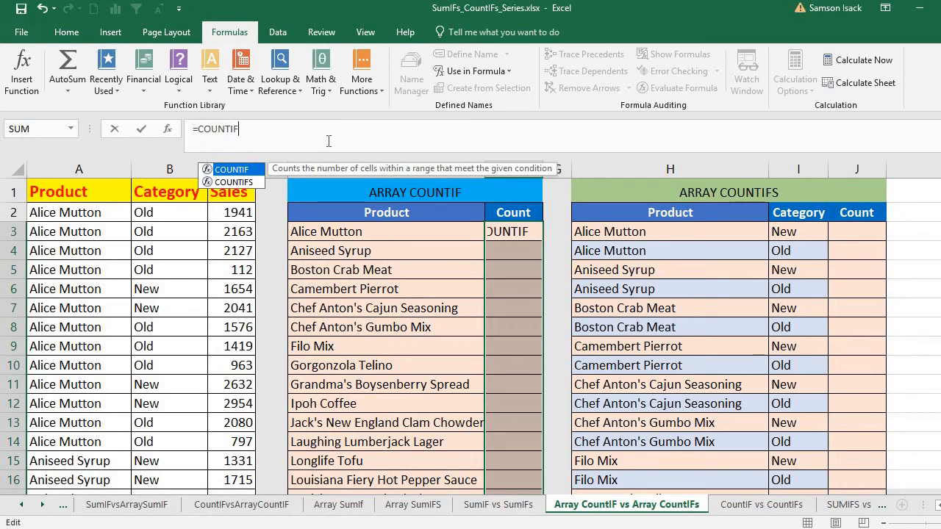
text(()
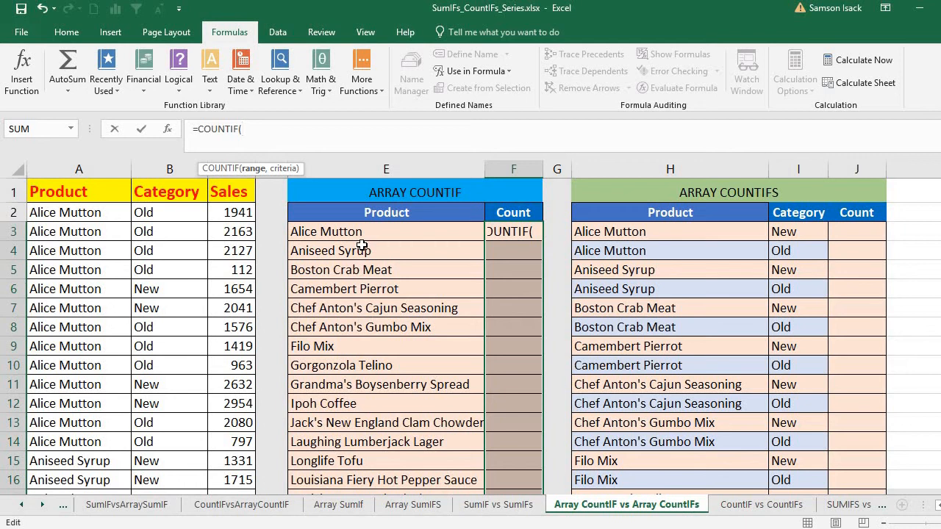
text(Pr)
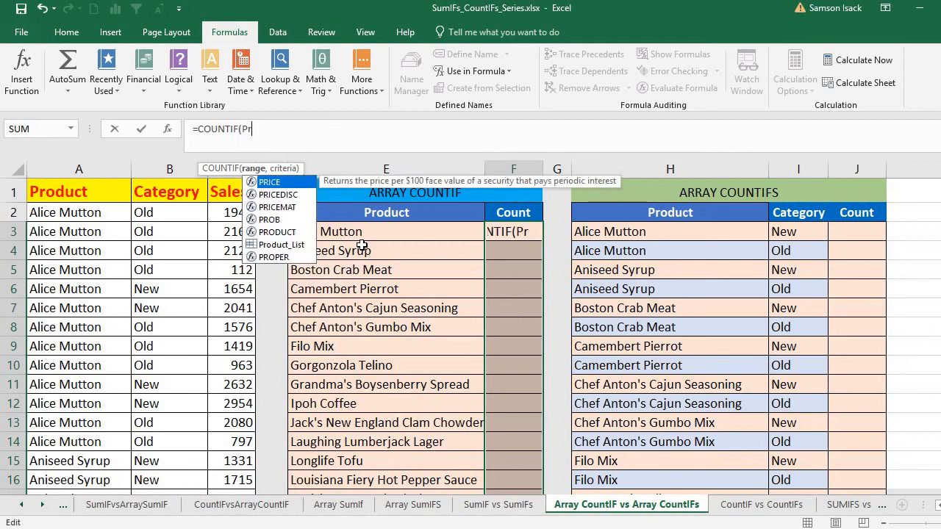
text(oduct)
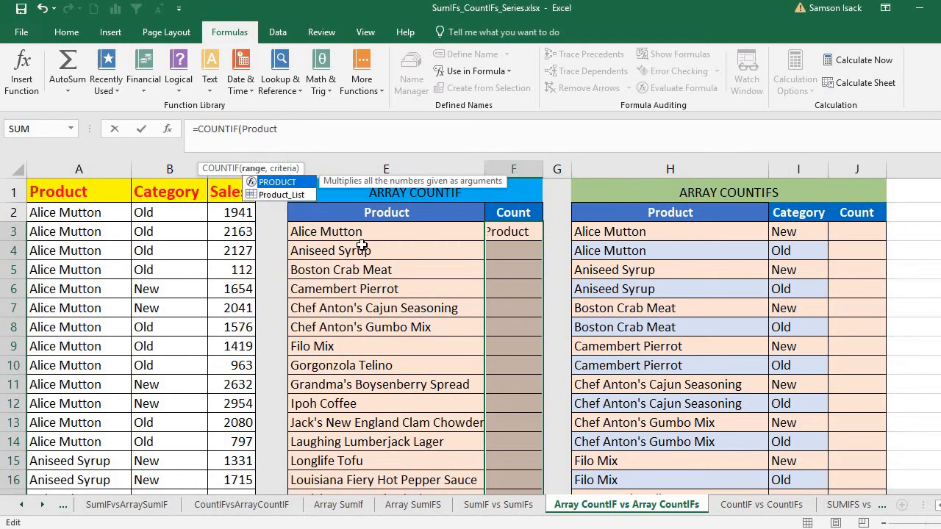
double_click(310, 194)
text(,)
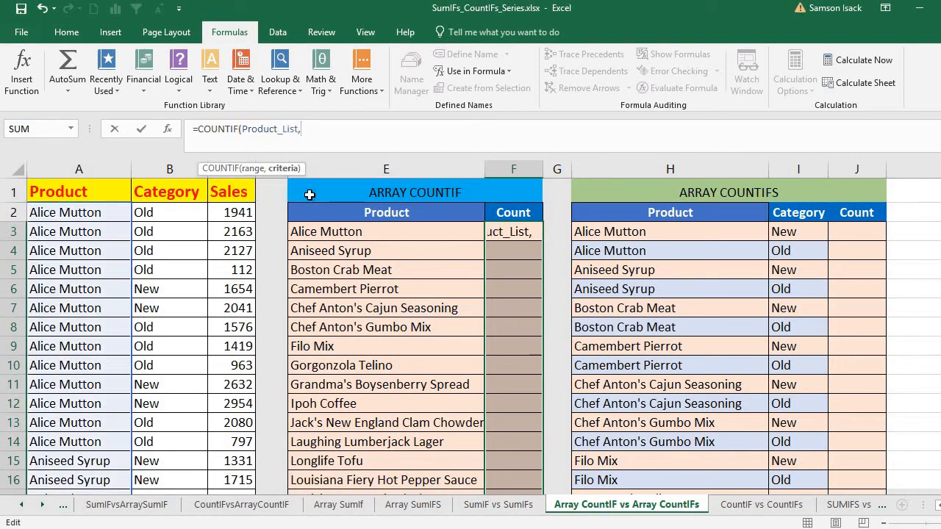
Step: Set the COUNTIF criteria to E3:E27, enter it as an array formula across F3:F27, and check it in F3 and F4
click(438, 232)
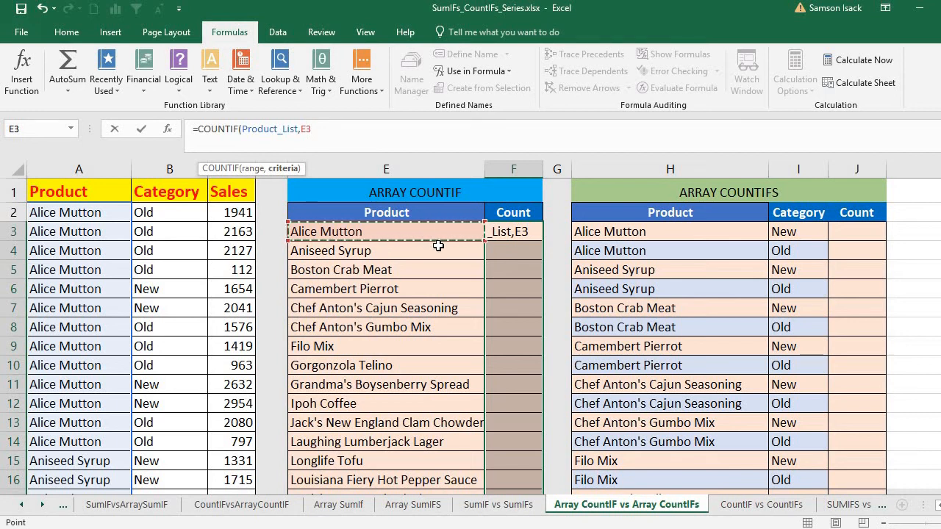
drag(438, 246, 438, 256)
drag(439, 299, 455, 454)
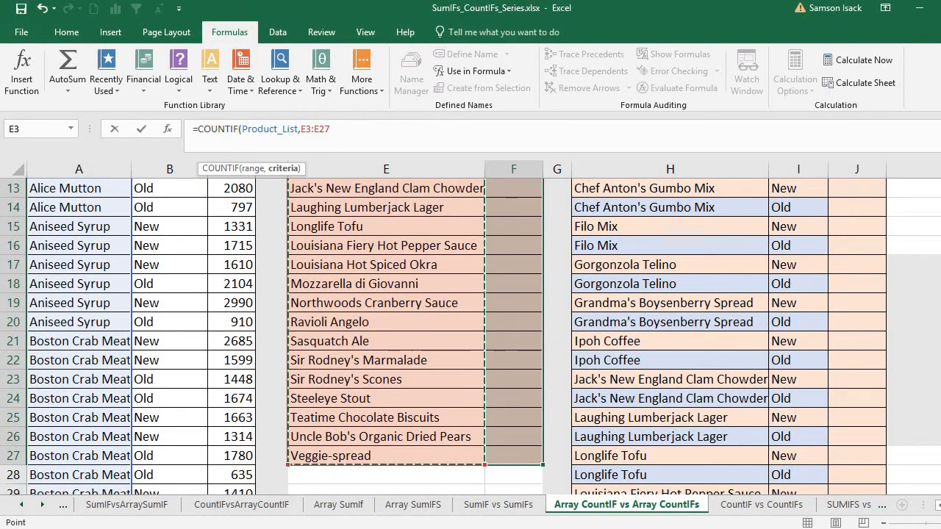
scroll(470, 338, up, 4)
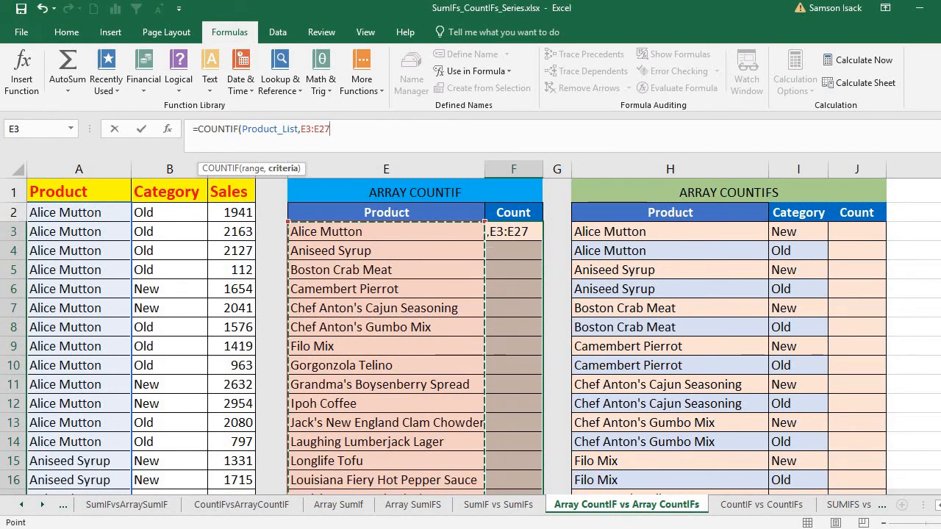
text())
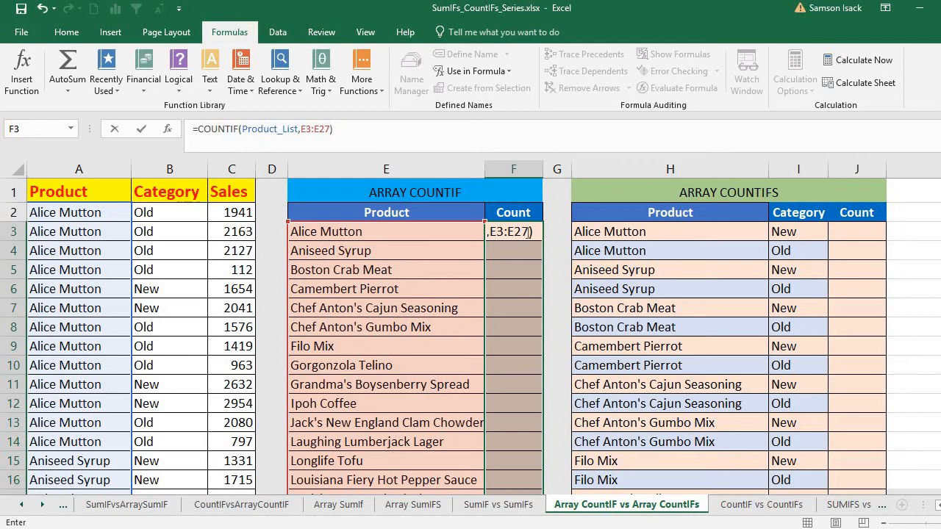
key(ctrl+shift+Return)
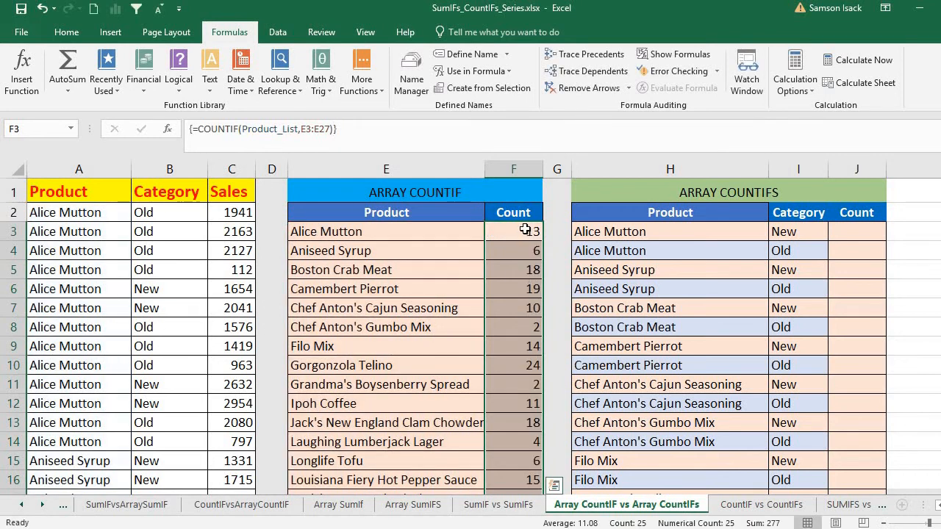
click(524, 230)
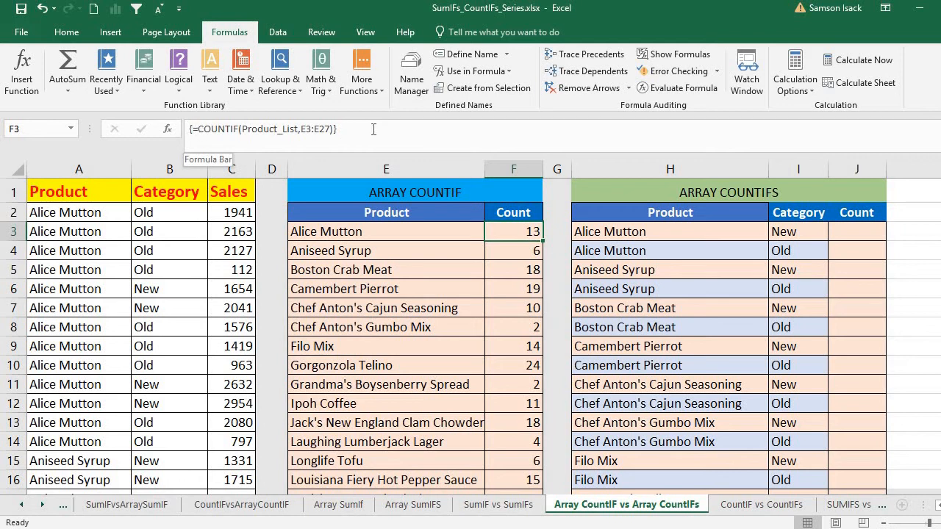
click(517, 254)
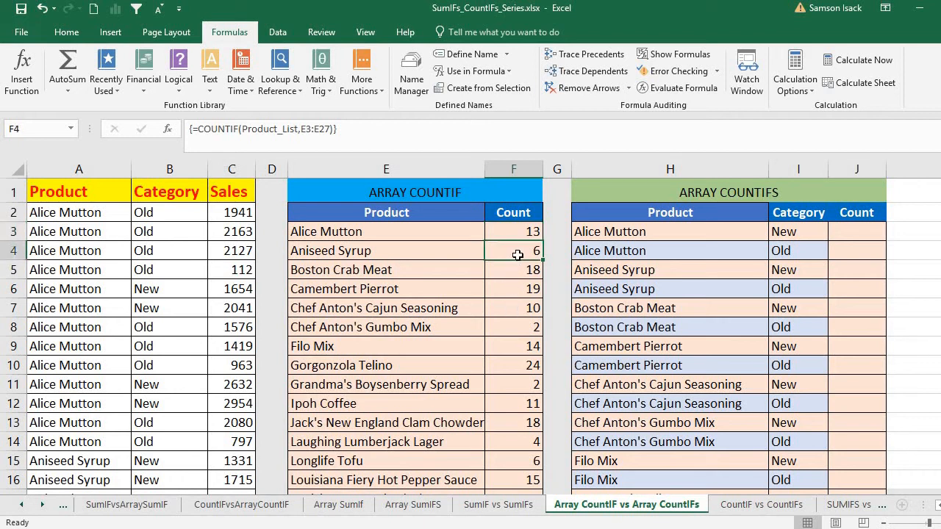
Step: Examine the array COUNTIF formula and its results across the whole Count range F3:F27
click(515, 232)
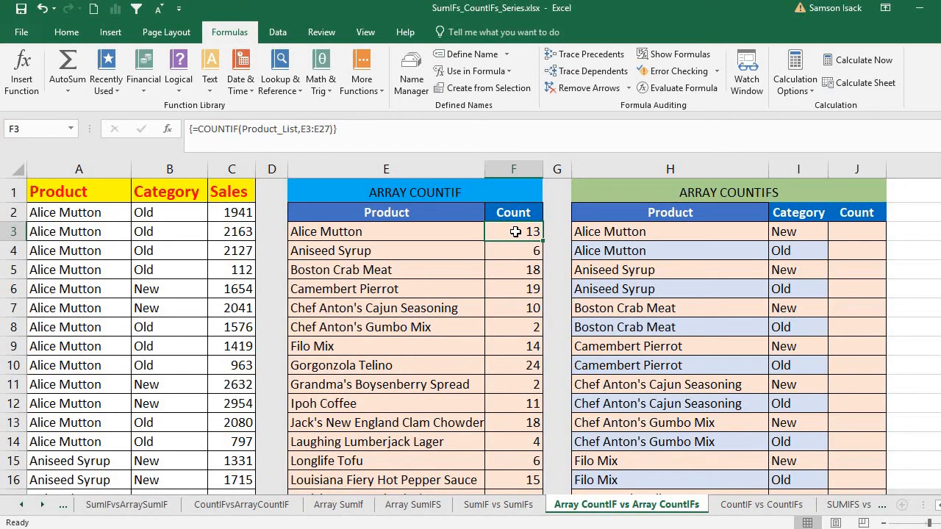
drag(515, 231, 527, 445)
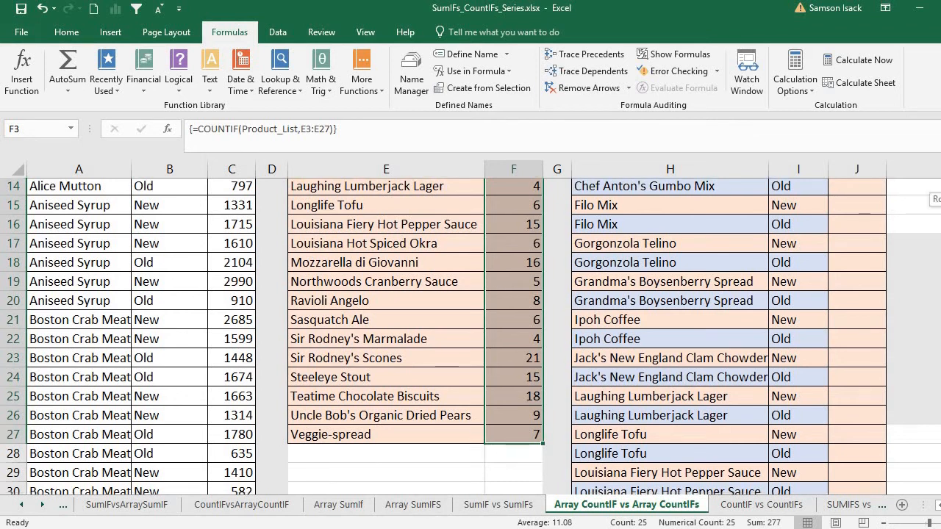
scroll(477, 253, up, 5)
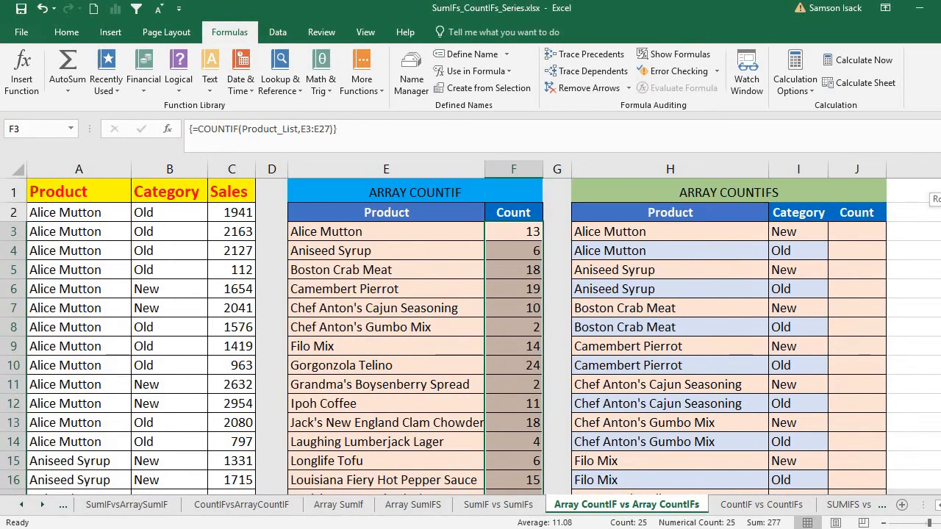
click(499, 230)
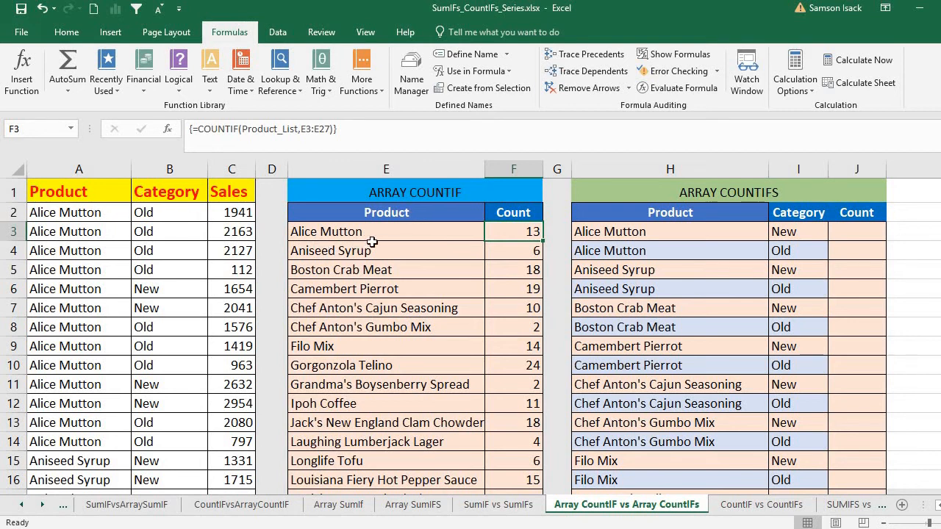
Step: Review the product and category criteria in the ARRAY COUNTIFS table and the empty Count column beside them
click(626, 196)
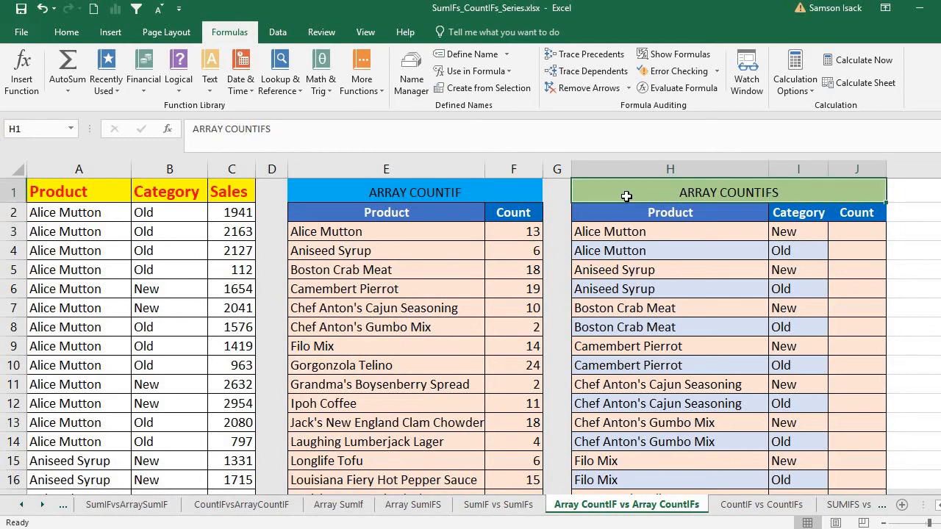
click(847, 233)
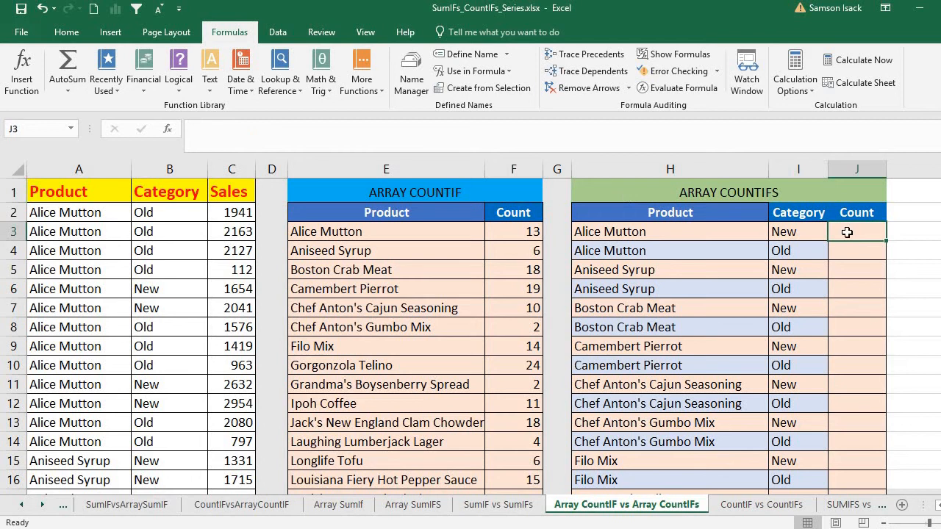
click(755, 235)
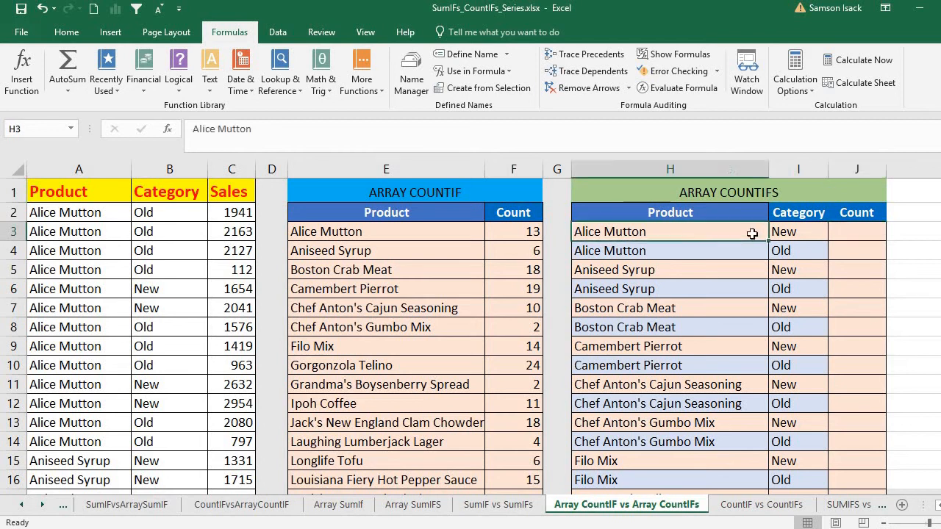
click(796, 231)
drag(738, 213, 743, 404)
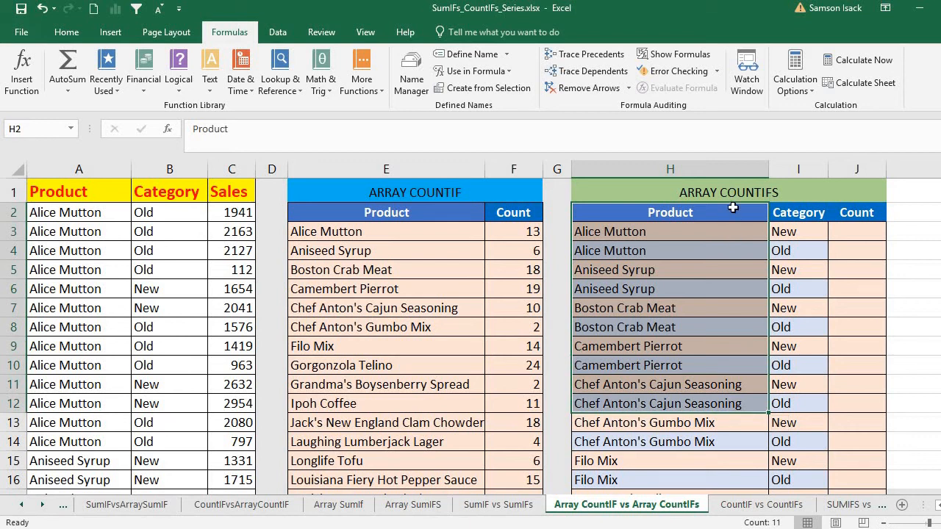
click(732, 209)
drag(733, 227, 735, 230)
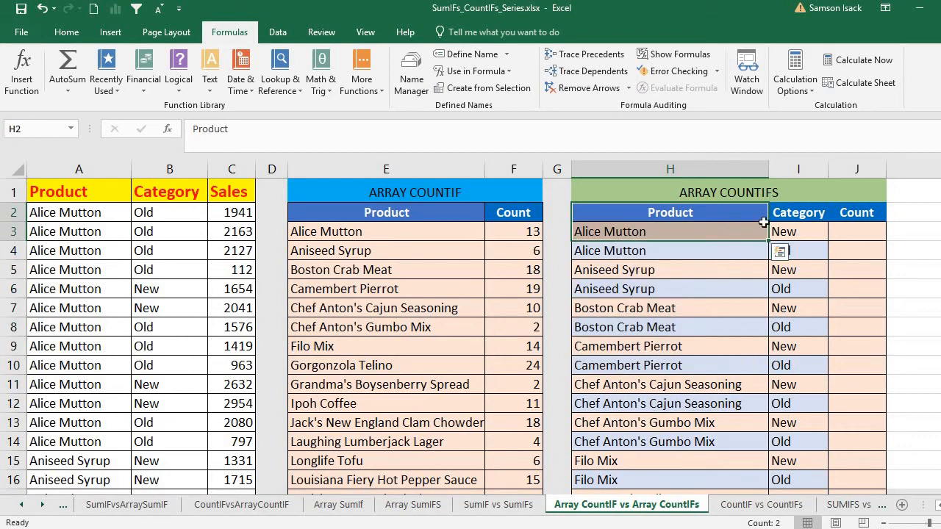
drag(783, 213, 676, 233)
click(685, 235)
click(674, 236)
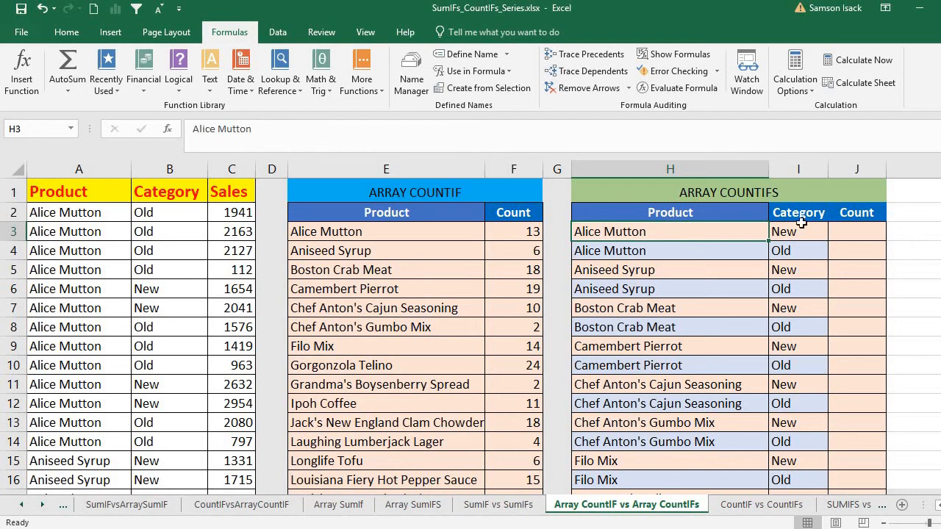
key(Right)
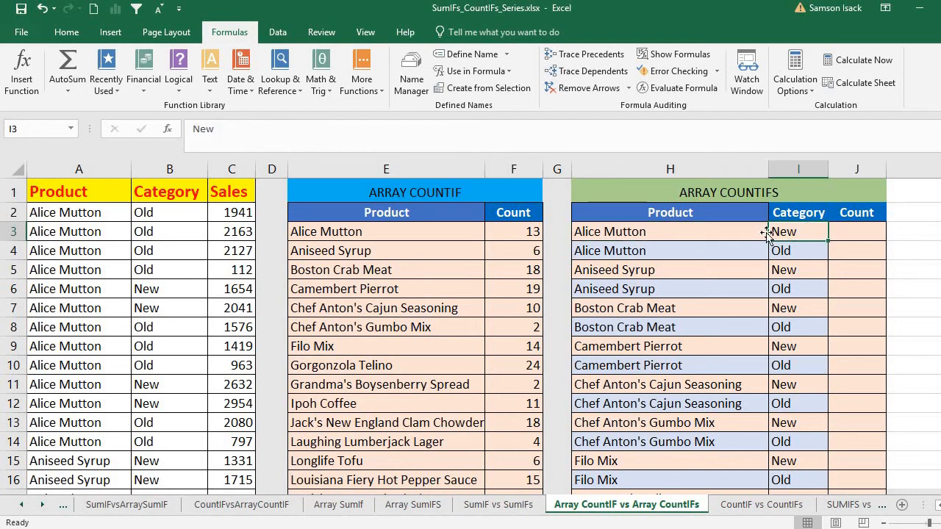
click(866, 230)
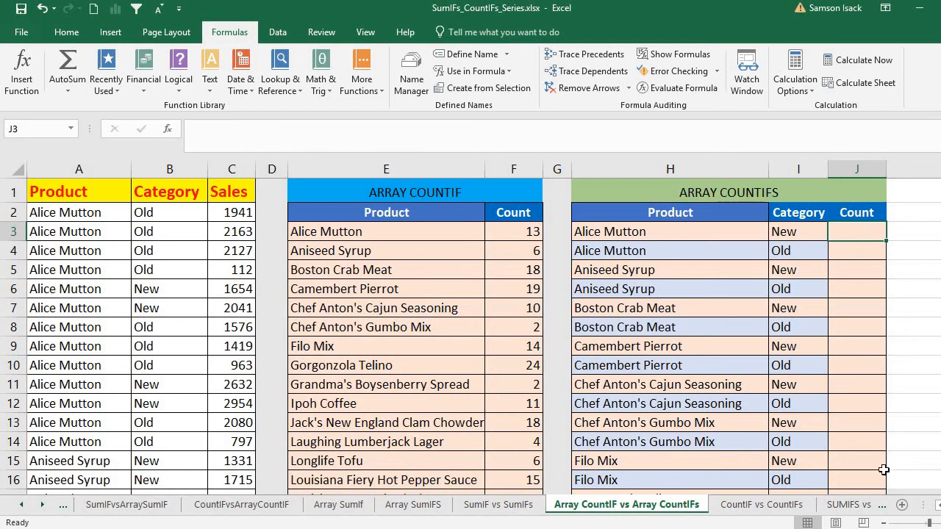
Step: Hide columns E and F, which hold the ARRAY COUNTIF table
double_click(854, 231)
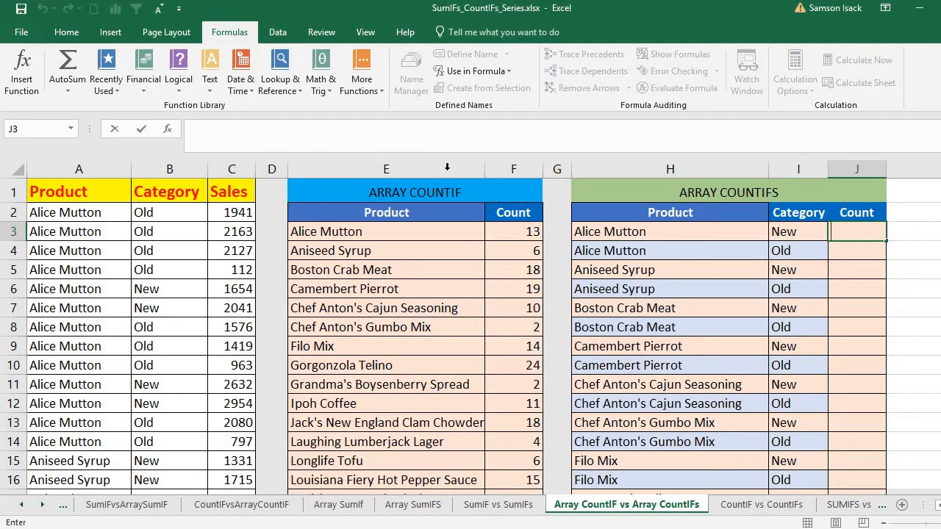
drag(451, 173, 514, 168)
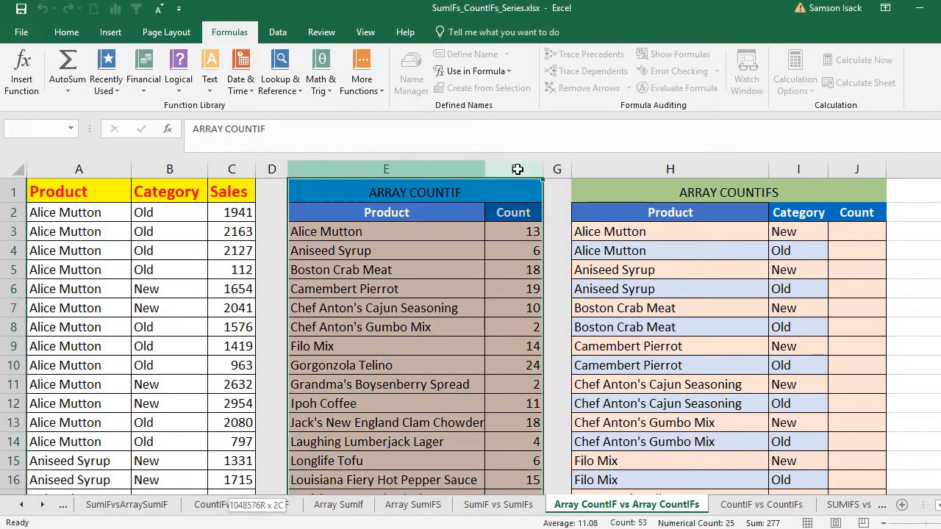
right_click(478, 225)
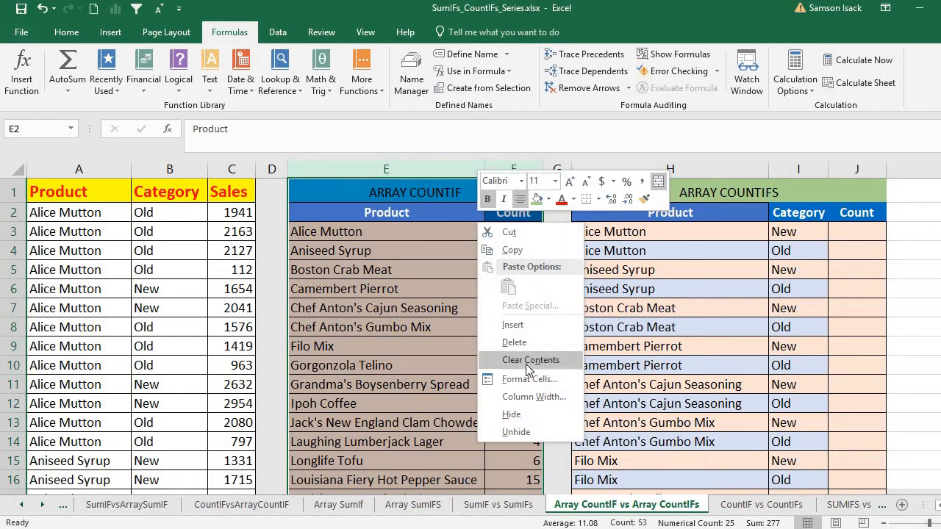
click(514, 414)
Step: Begin a COUNTIFS formula in J3 with Product_List as the first criteria range
double_click(607, 237)
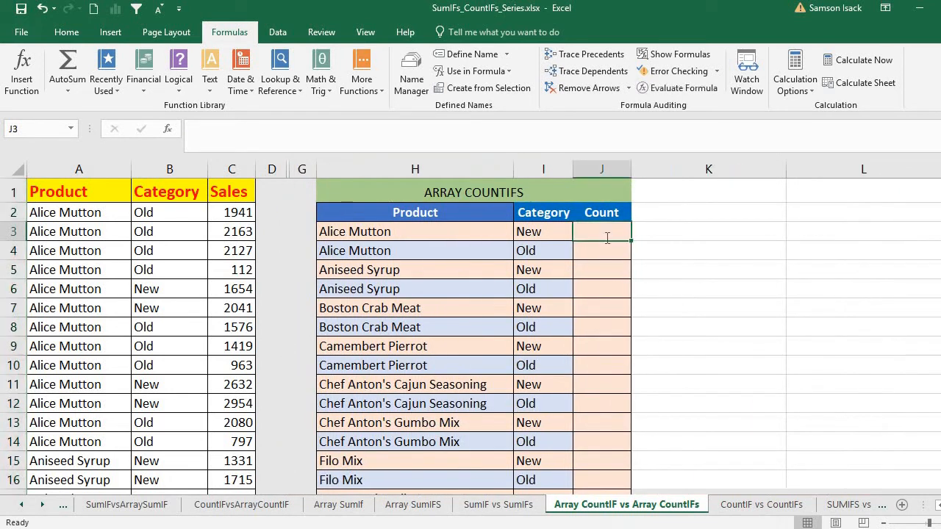
text(=)
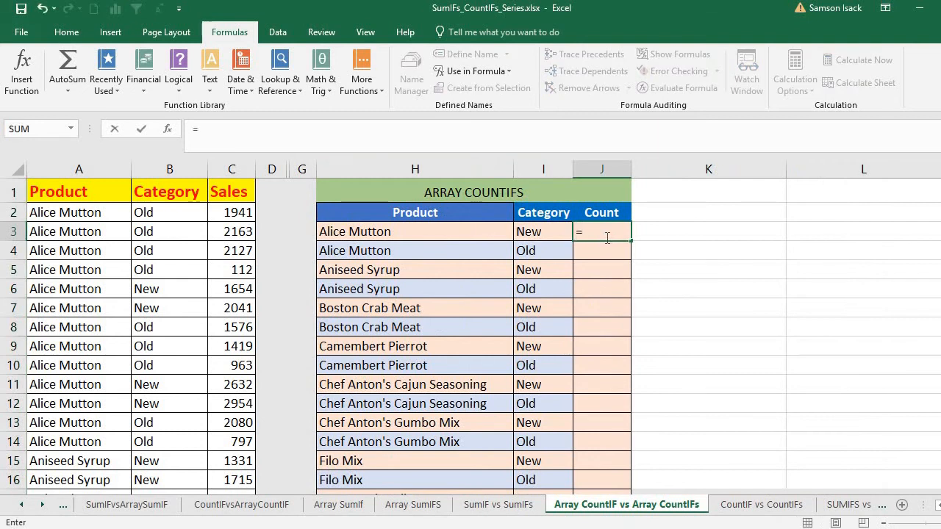
text(COUNTI)
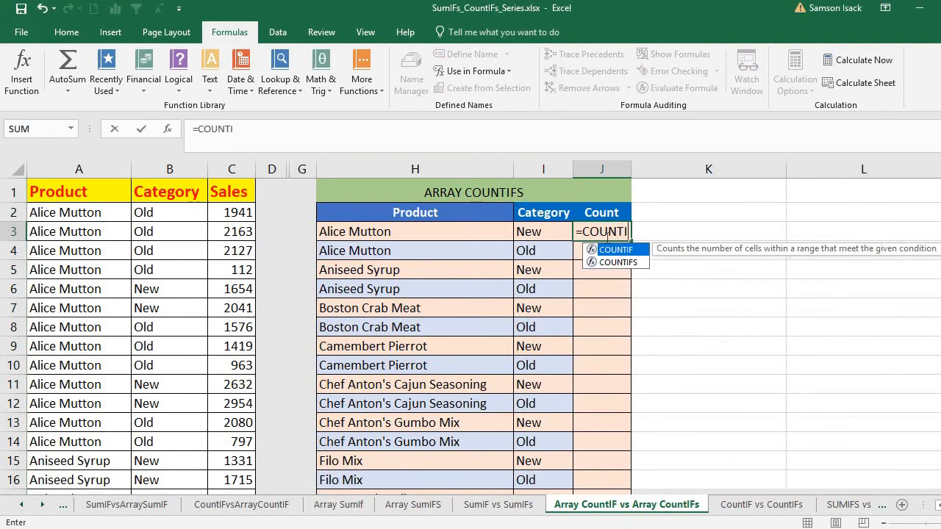
text(FS()
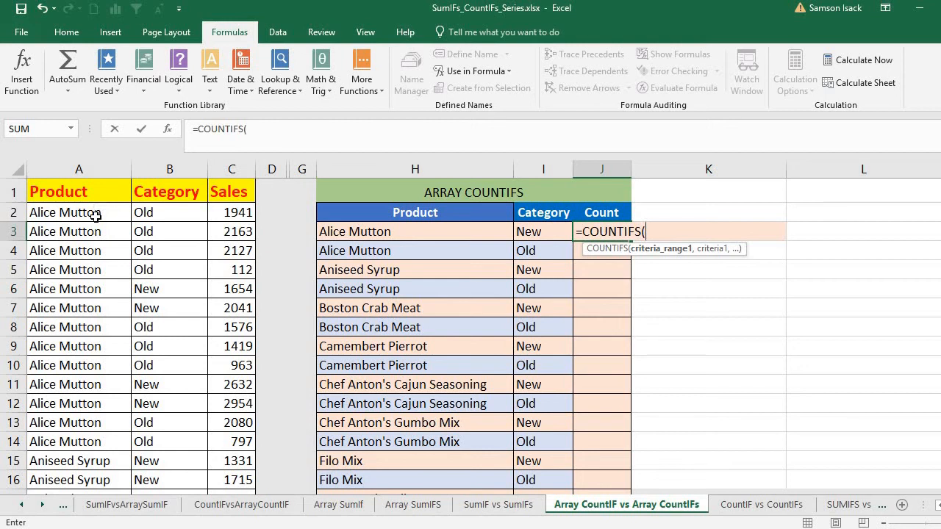
text(Pr)
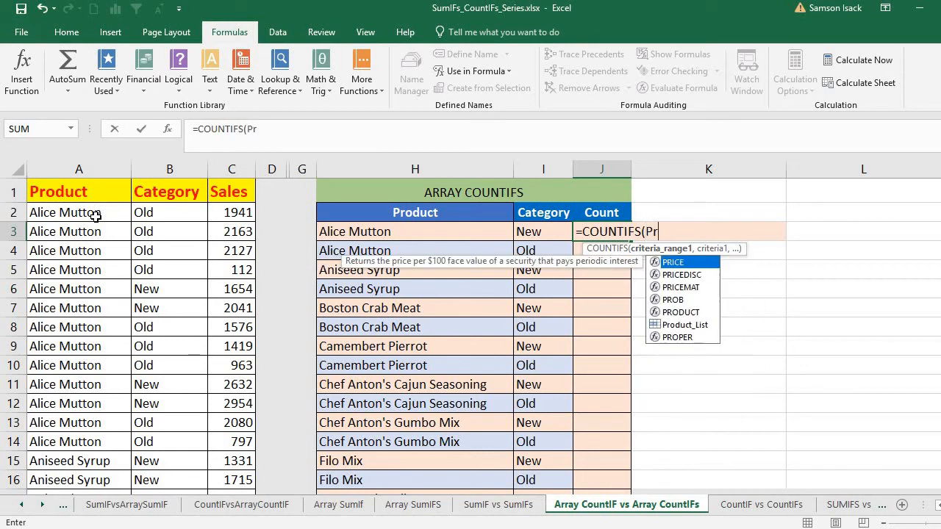
text(oduct)
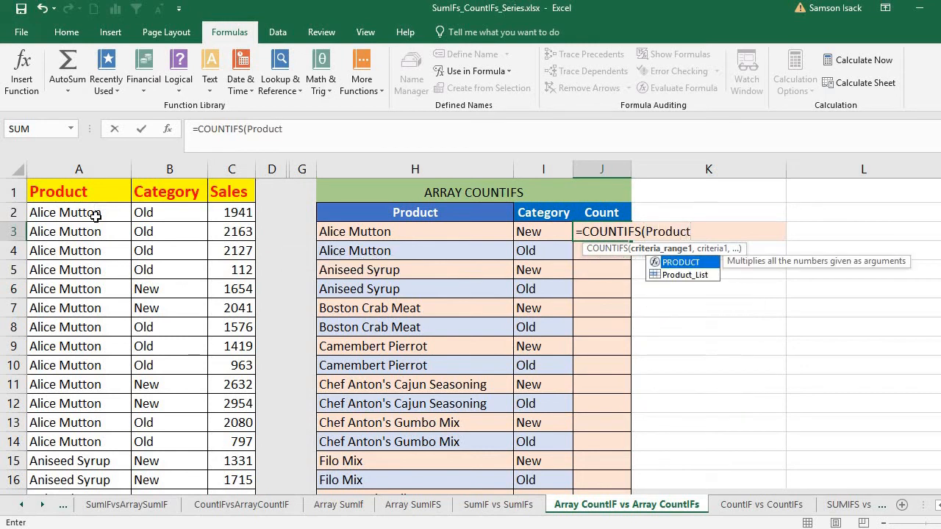
text(_Li)
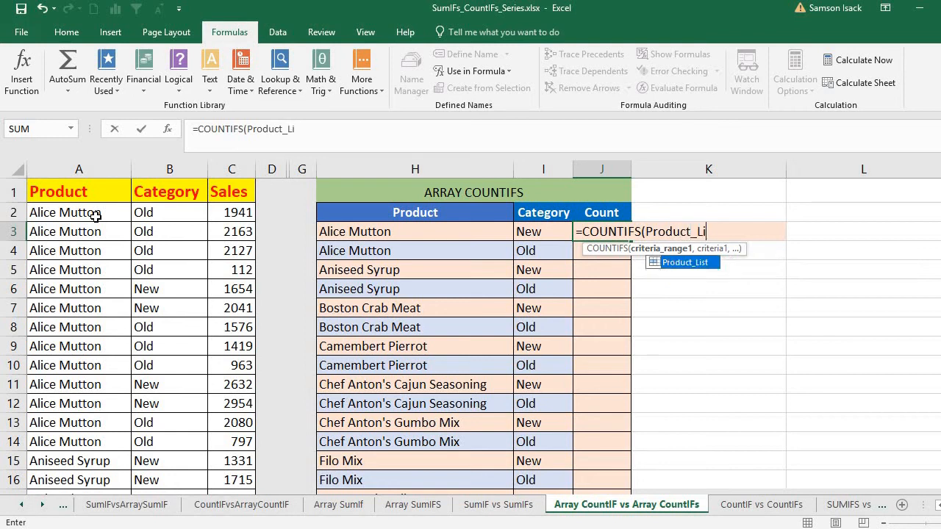
text(st,)
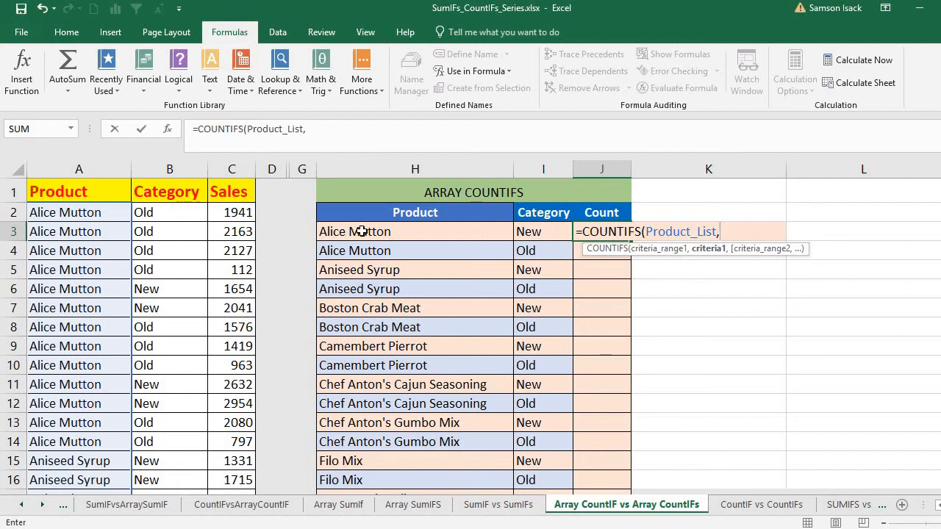
Step: Complete J3's COUNTIFS with H3, Category_List and I3, and check the result against the Alice Mutton New rows in the source data
click(412, 232)
text(,)
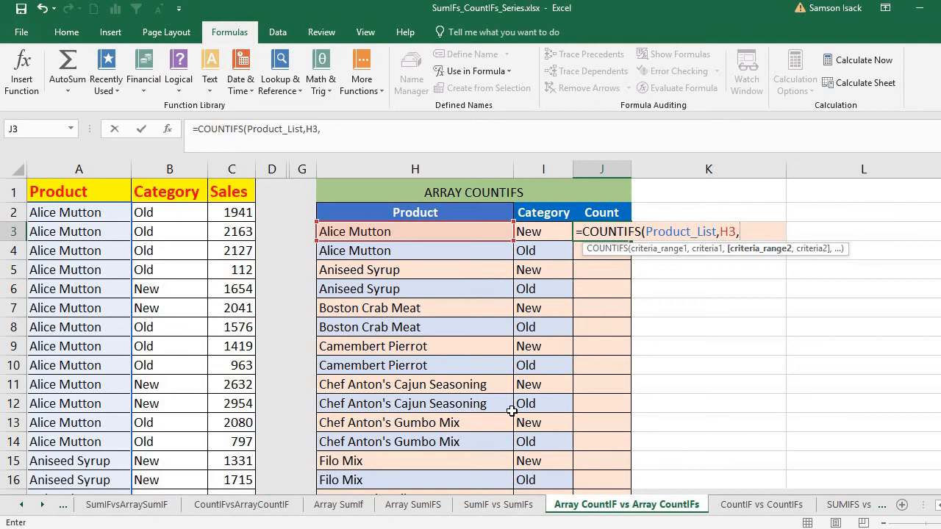
text(Categ)
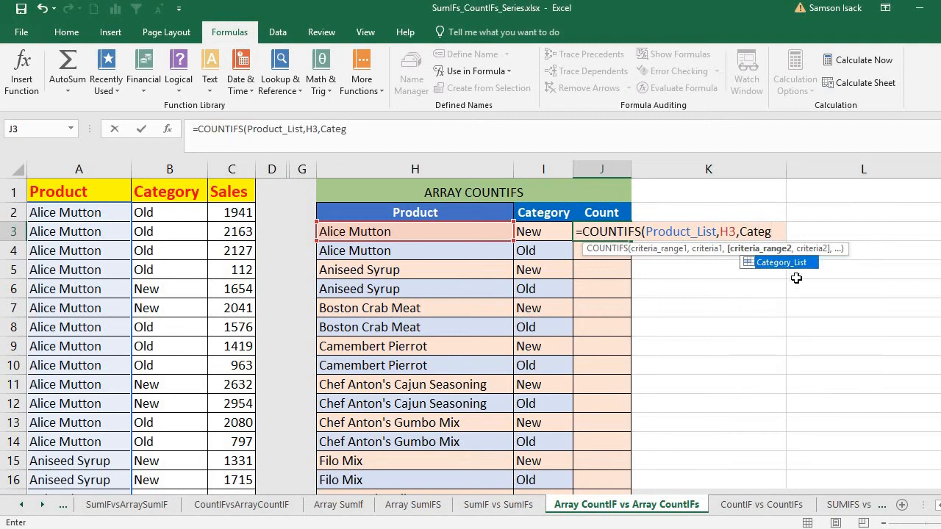
double_click(804, 259)
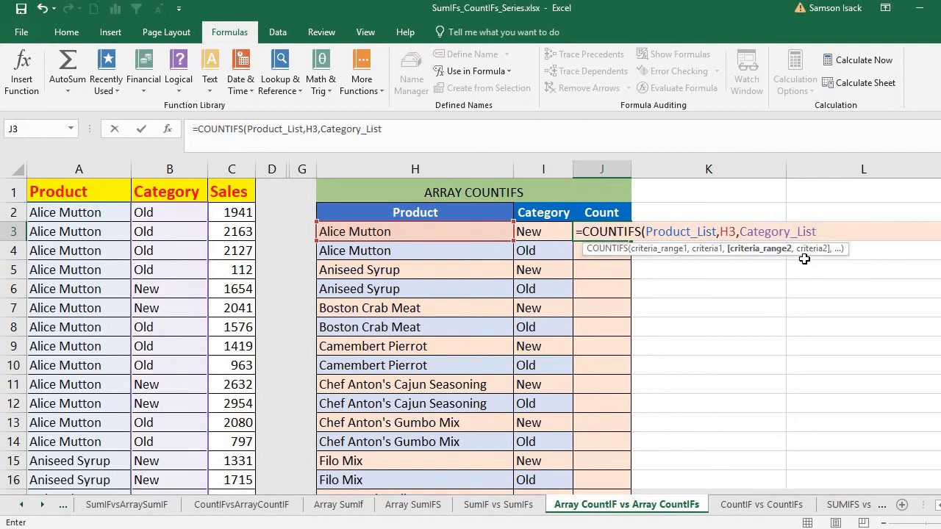
text(,)
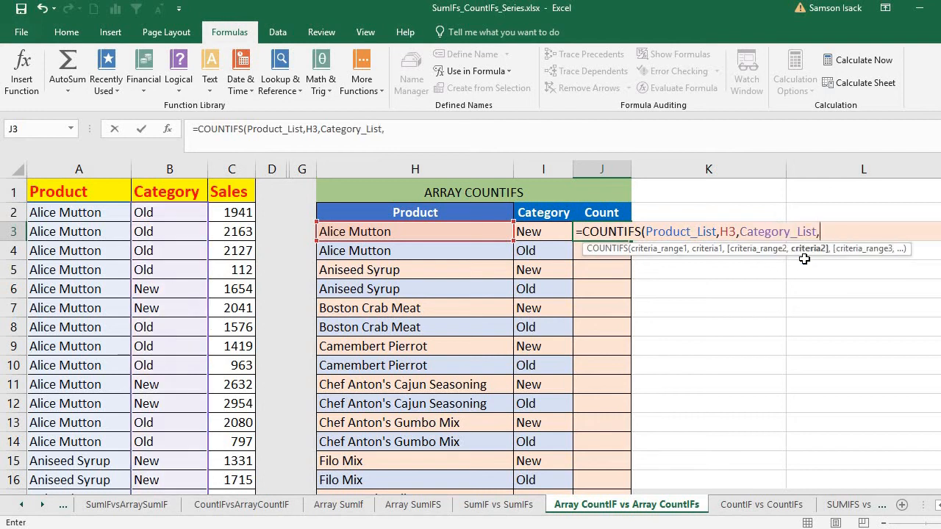
click(548, 230)
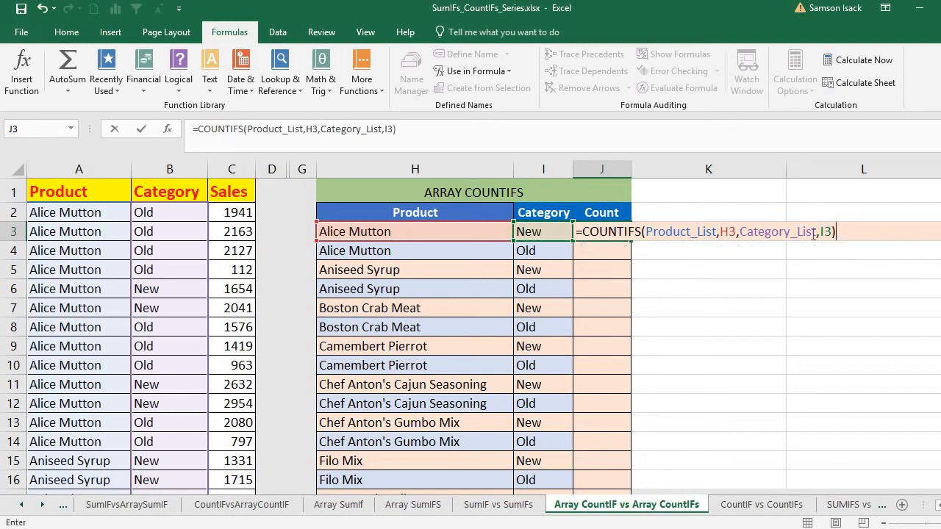
key(Return)
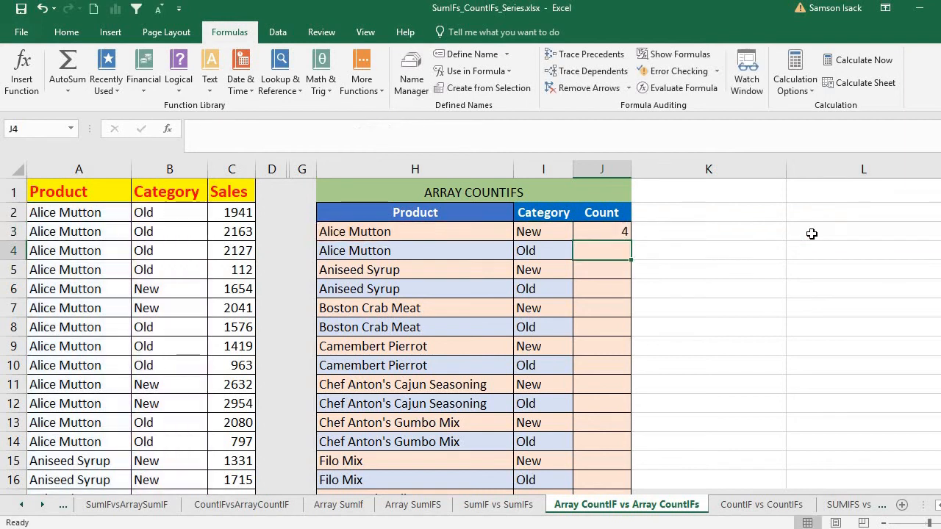
click(621, 232)
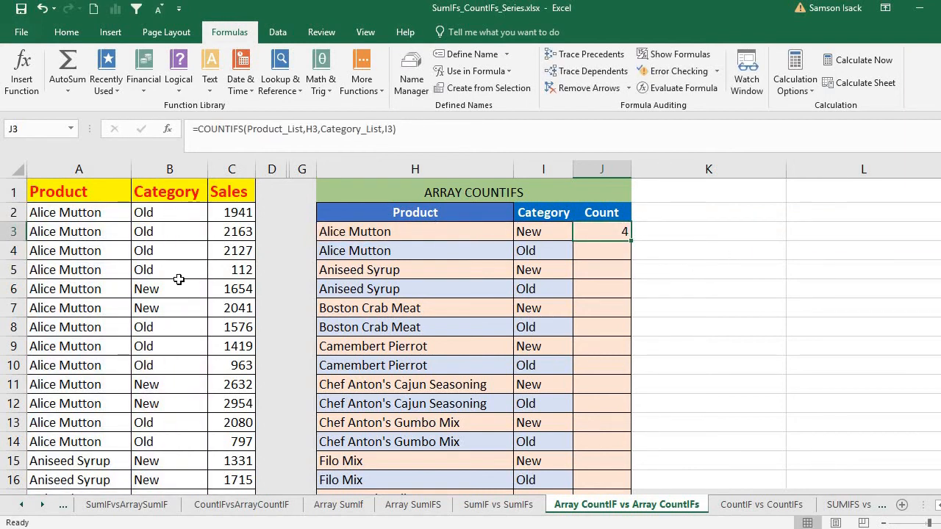
drag(103, 291, 180, 313)
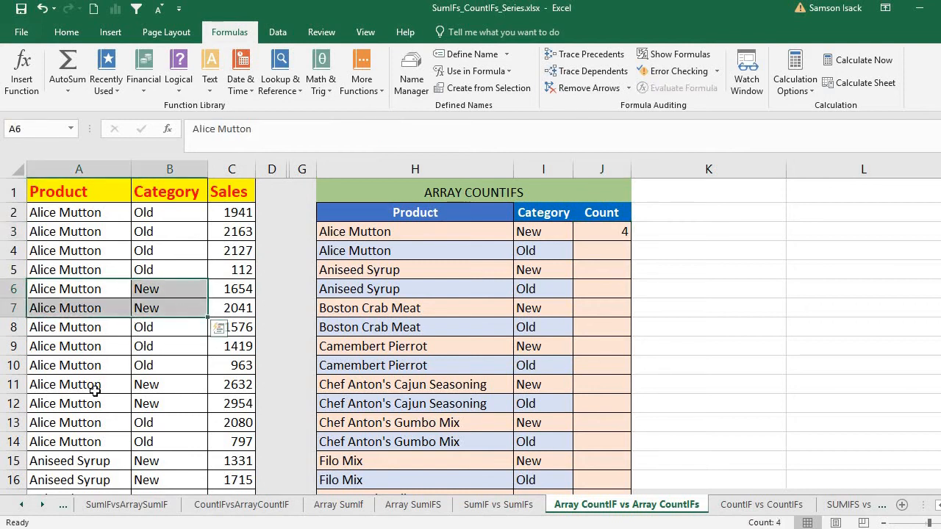
drag(96, 388, 184, 395)
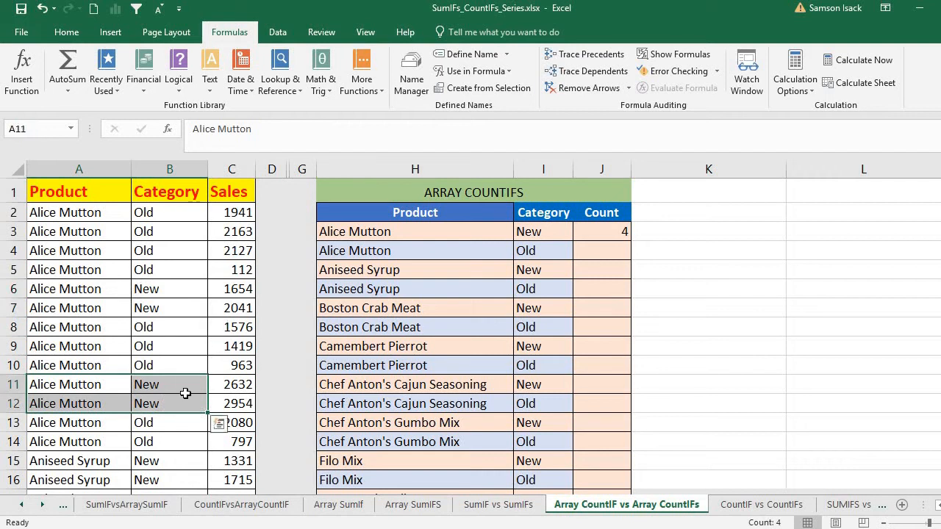
click(604, 235)
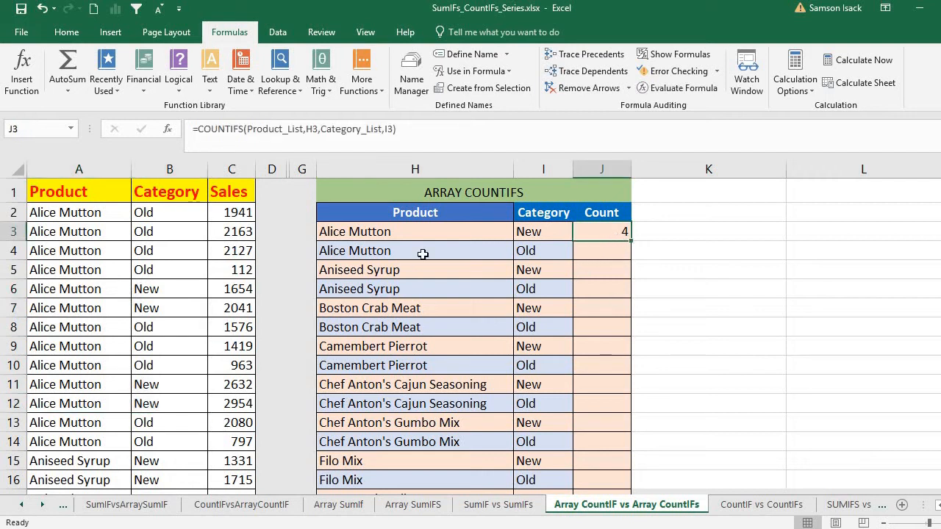
Step: Copy the COUNTIFS formula from J3 down to J4 for Alice Mutton Old and inspect the copied formula
click(506, 250)
click(541, 247)
click(624, 238)
drag(630, 243, 624, 258)
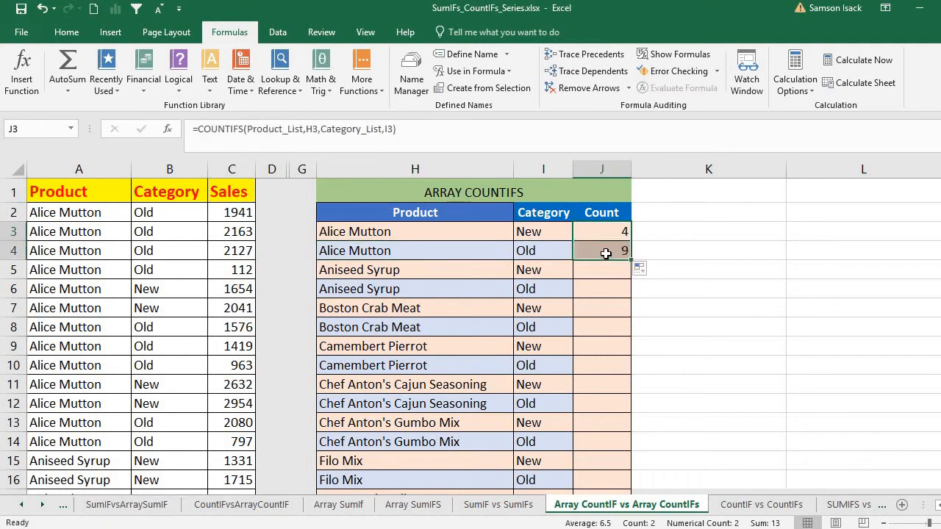
click(596, 260)
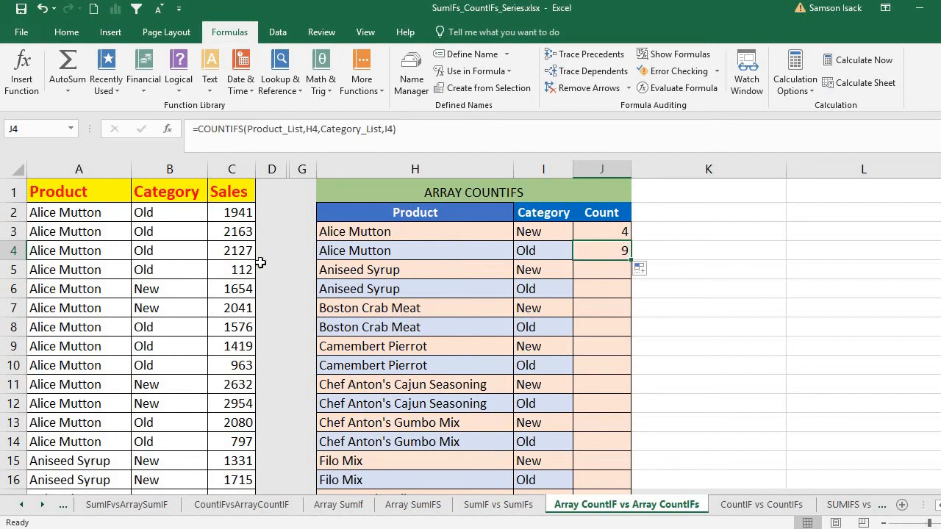
Step: Check J4's count against the Alice Mutton Old rows in the source data and compare the COUNTIFS formulas in J3 and J4
drag(143, 211, 99, 283)
drag(166, 326, 72, 366)
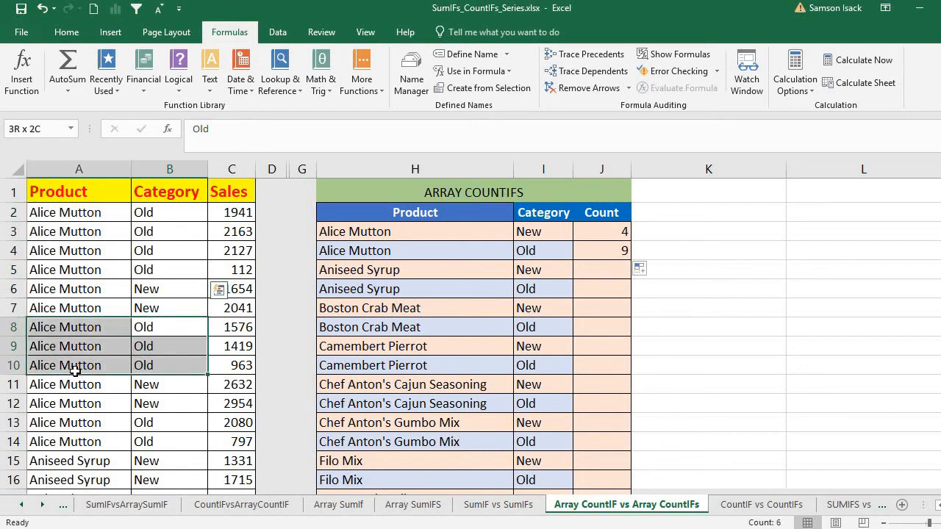
click(145, 423)
drag(154, 443, 33, 437)
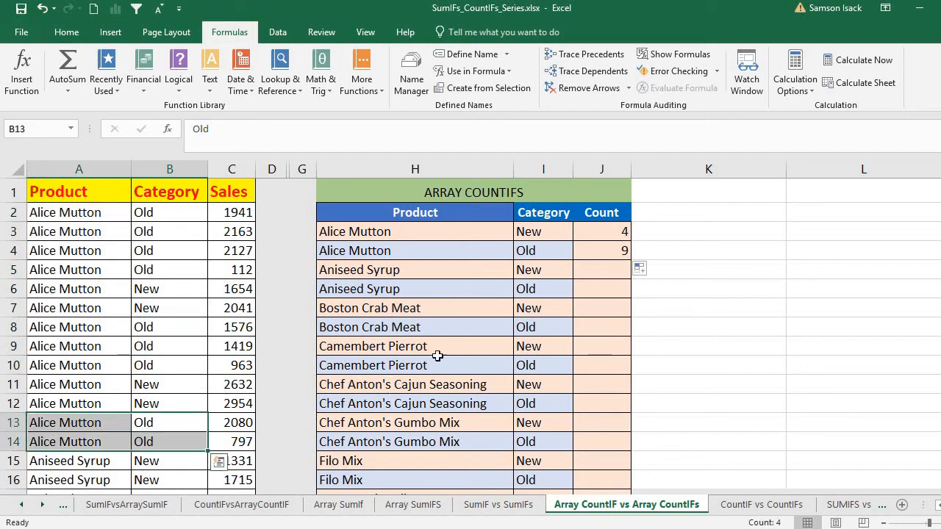
click(374, 252)
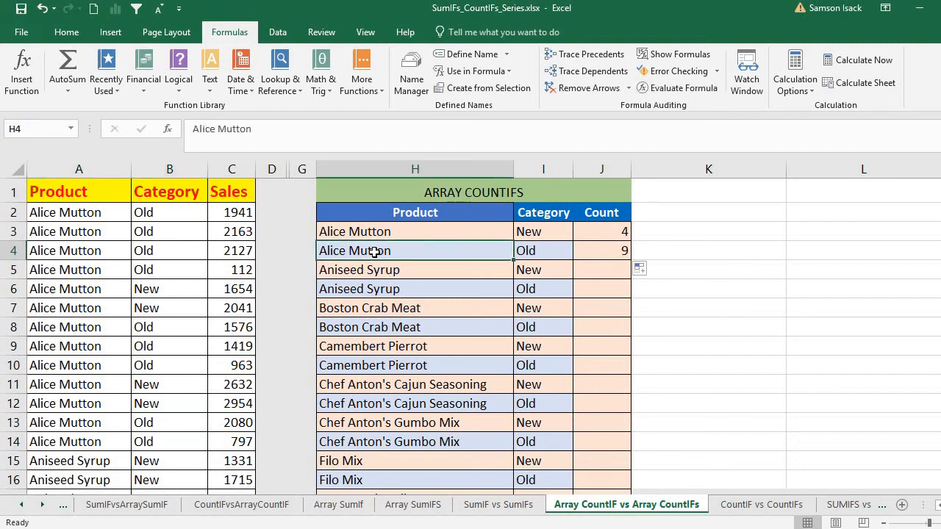
click(593, 252)
click(602, 232)
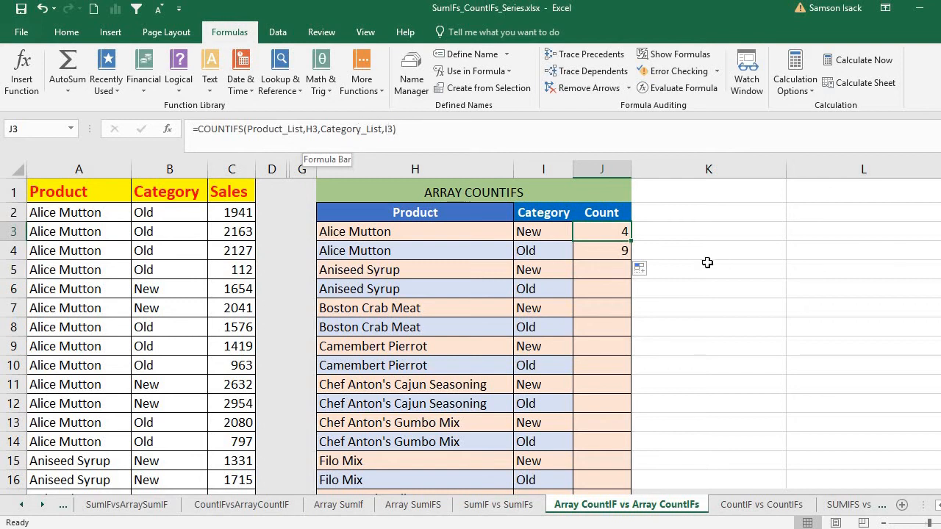
click(602, 251)
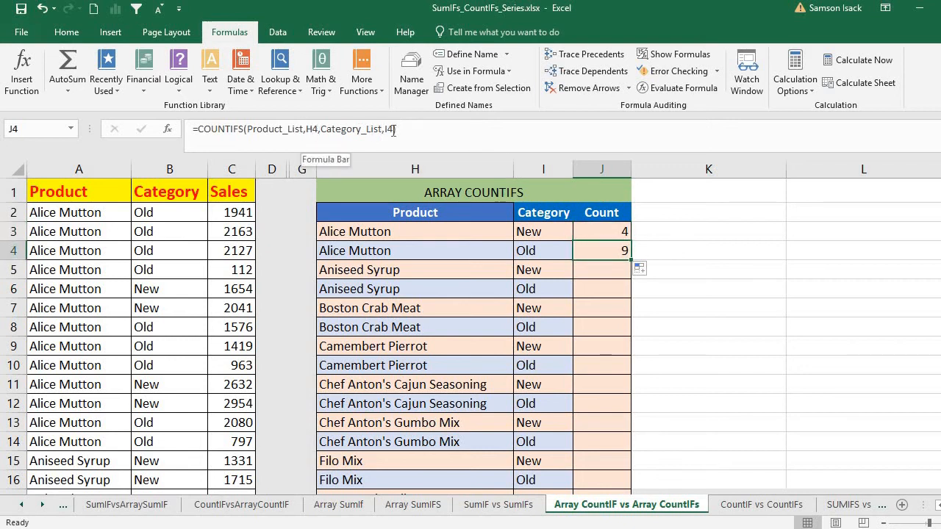
Step: Examine the product and category criteria in columns H and I against the count cells J3:J52
drag(479, 233, 475, 441)
drag(537, 231, 531, 432)
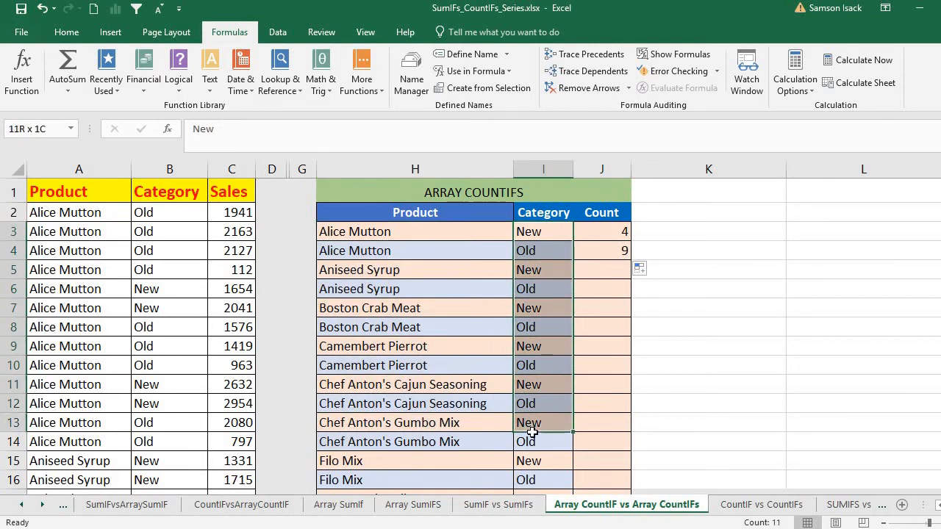
drag(475, 233, 476, 430)
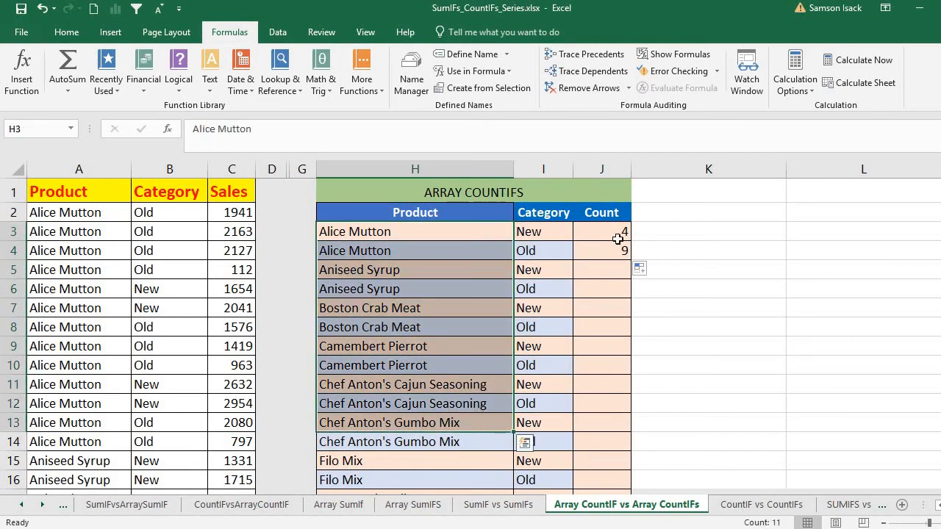
click(623, 230)
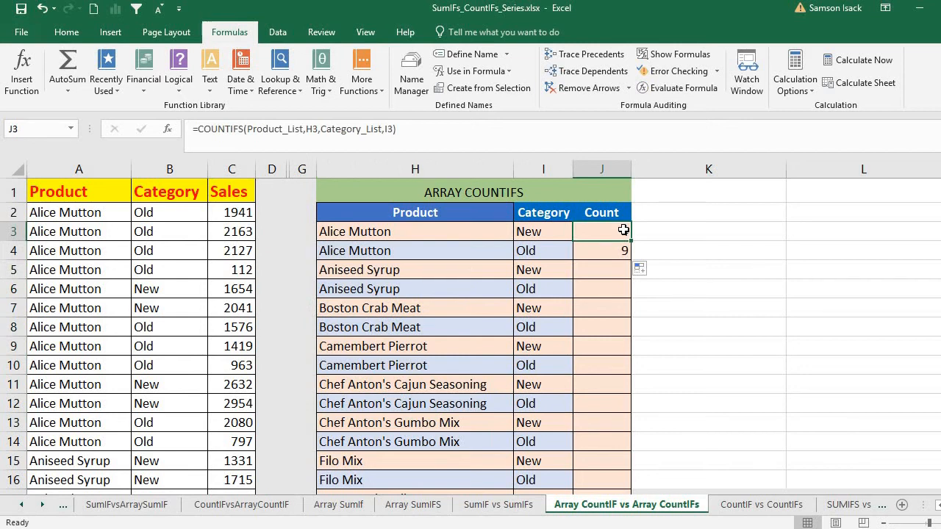
drag(478, 233, 476, 460)
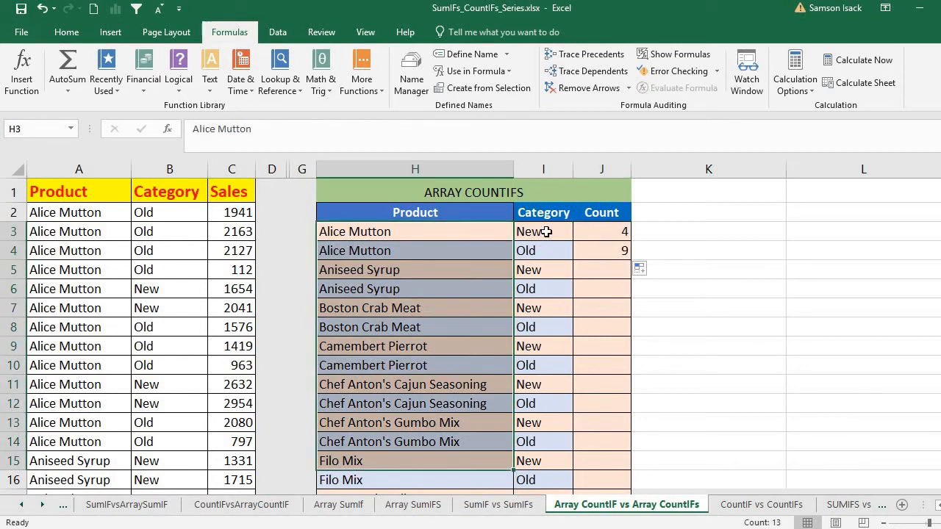
drag(467, 228, 456, 461)
drag(553, 228, 541, 444)
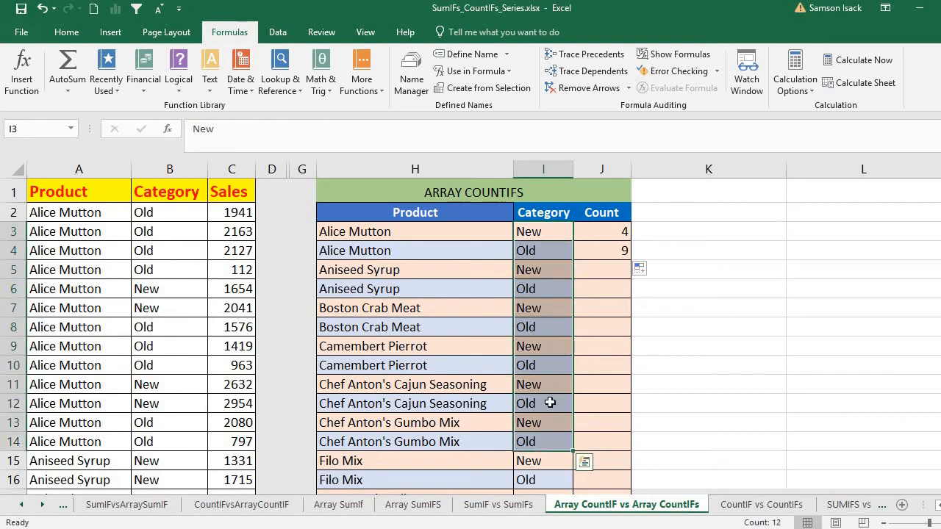
click(616, 232)
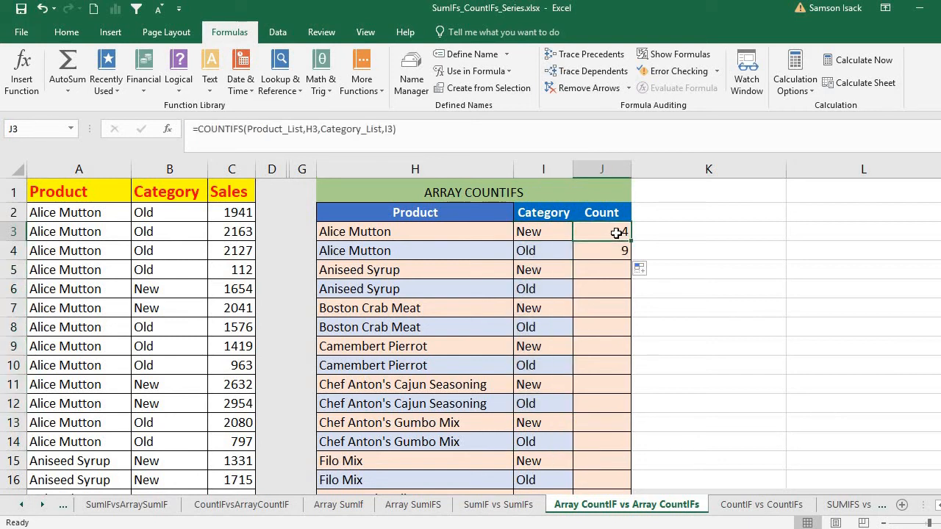
drag(616, 232, 606, 475)
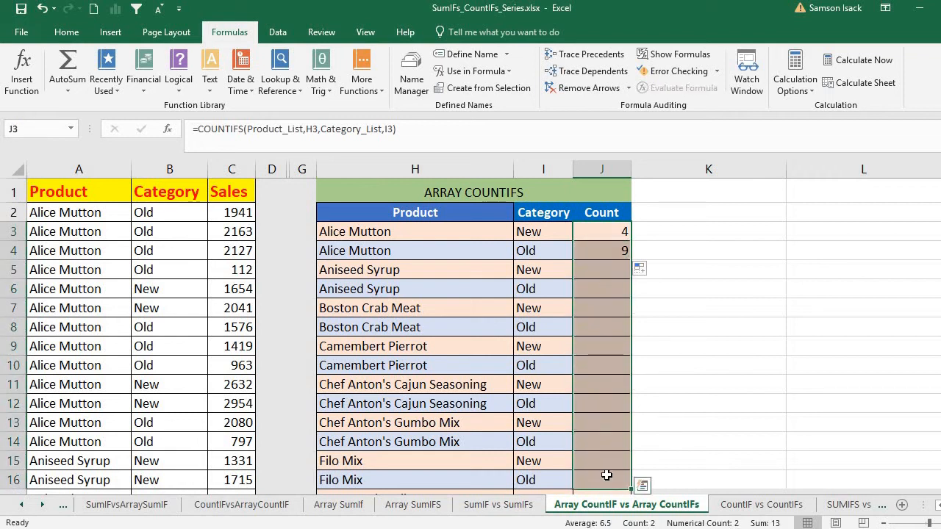
click(607, 231)
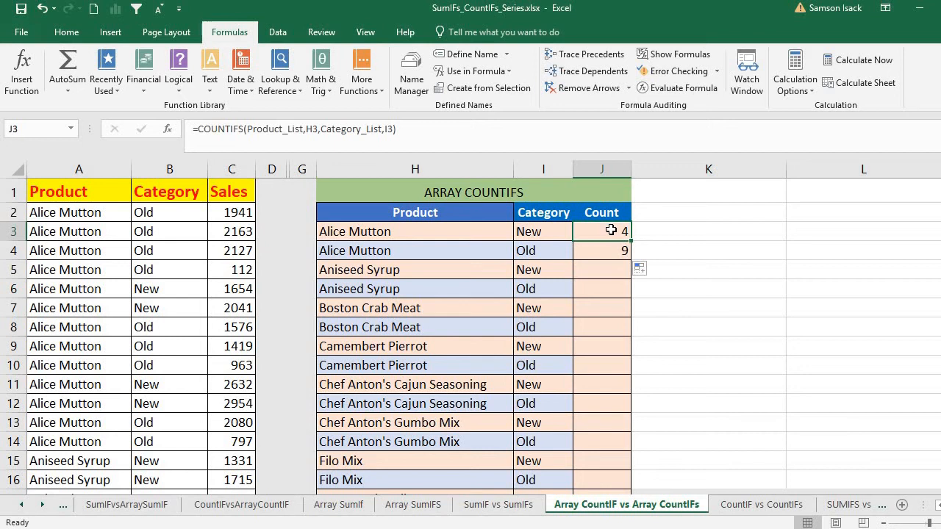
drag(611, 230, 619, 445)
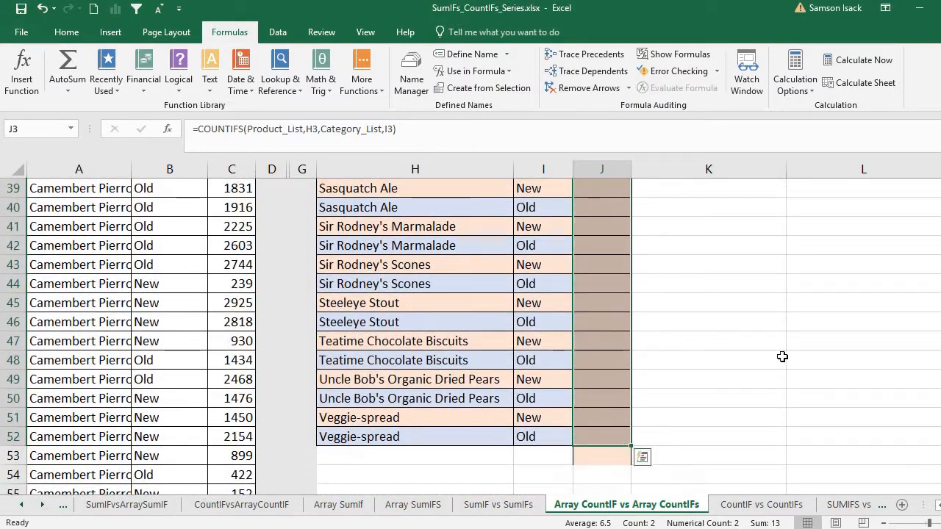
drag(940, 232, 940, 192)
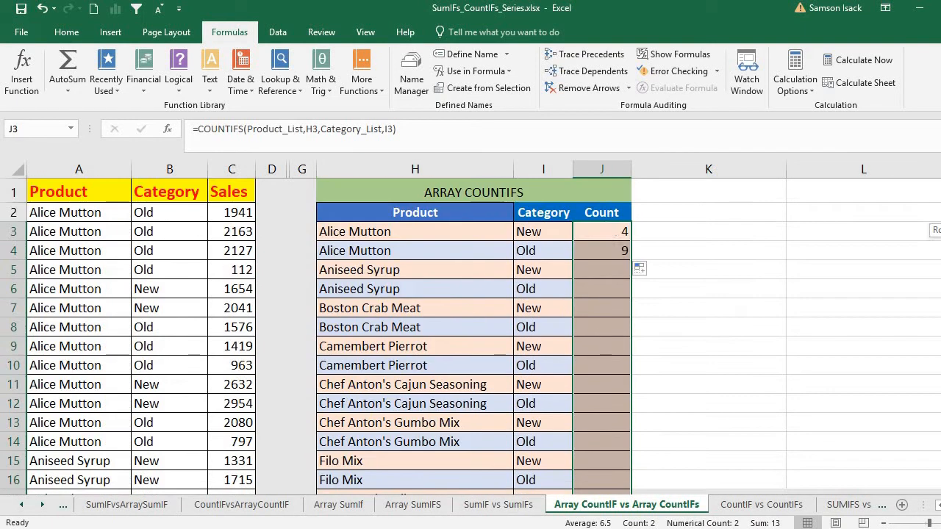
Step: Delete the COUNTIFS formulas from J3:J4
click(612, 232)
drag(612, 232, 612, 253)
key(Delete)
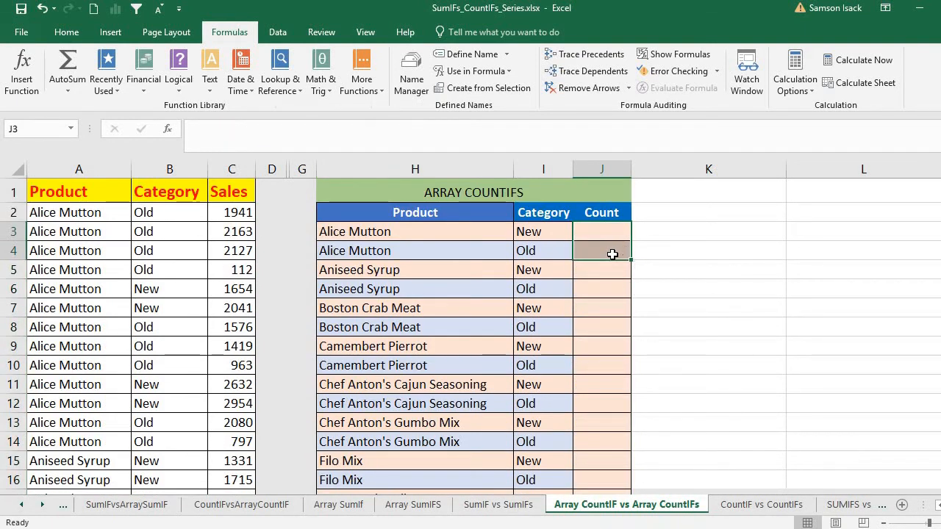
Step: Select the empty count cells J3:J52, from the first Alice Mutton row to the last Veggie-spread row
click(614, 229)
drag(612, 288, 612, 460)
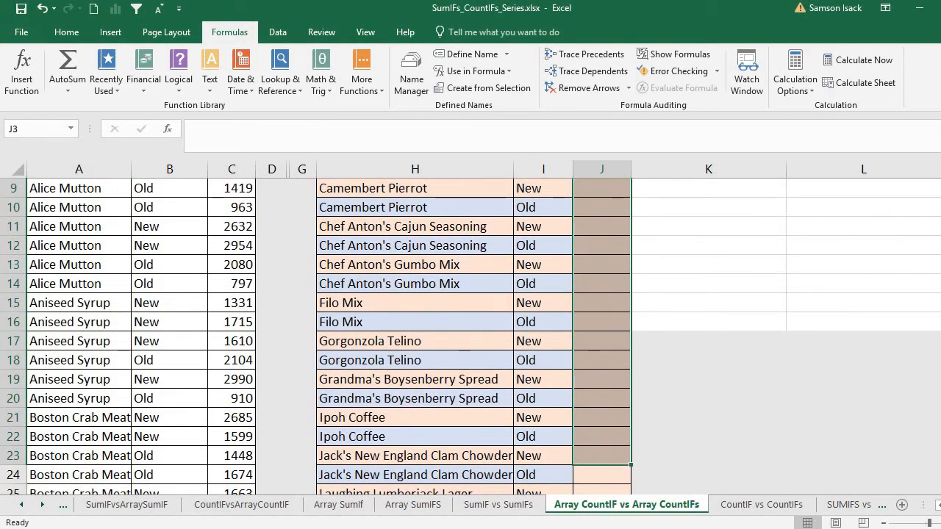
scroll(479, 221, up, 3)
drag(478, 231, 489, 434)
click(603, 441)
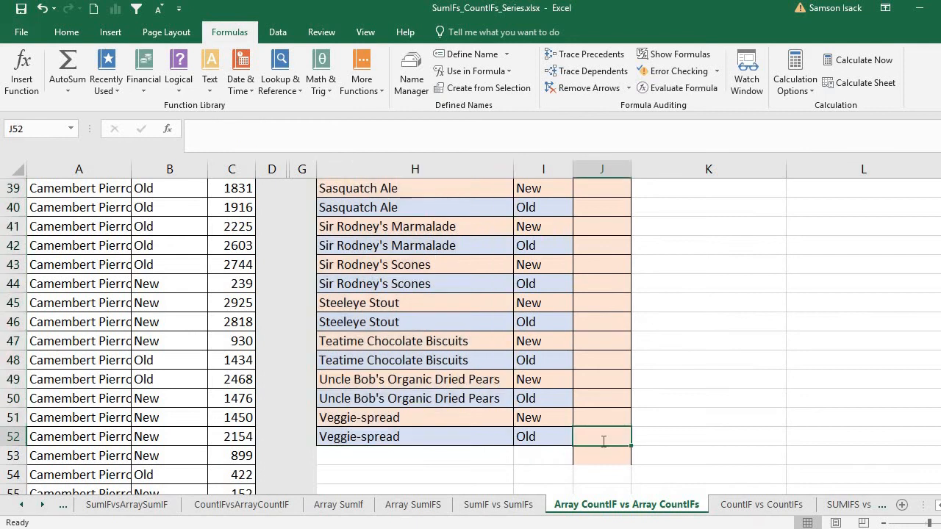
double_click(603, 441)
click(704, 440)
click(616, 442)
drag(580, 279, 601, 169)
drag(601, 169, 605, 463)
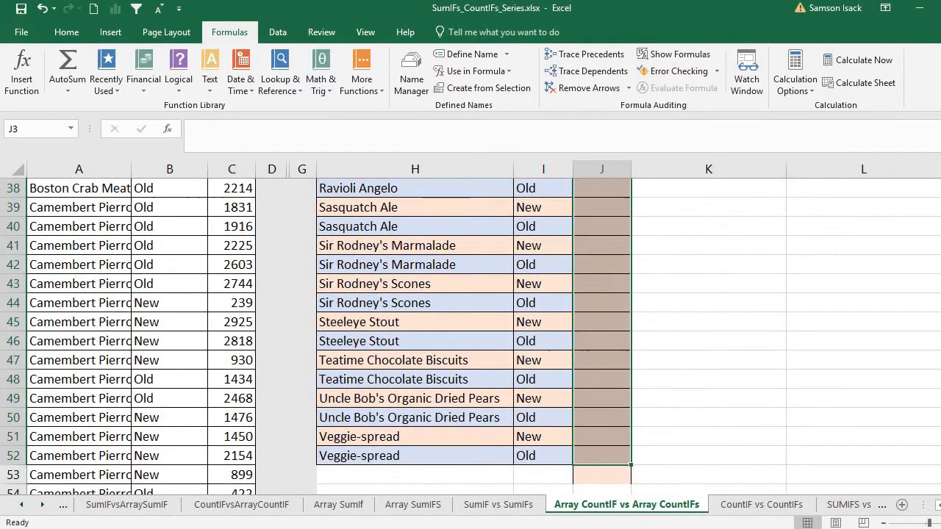
scroll(606, 278, up, 12)
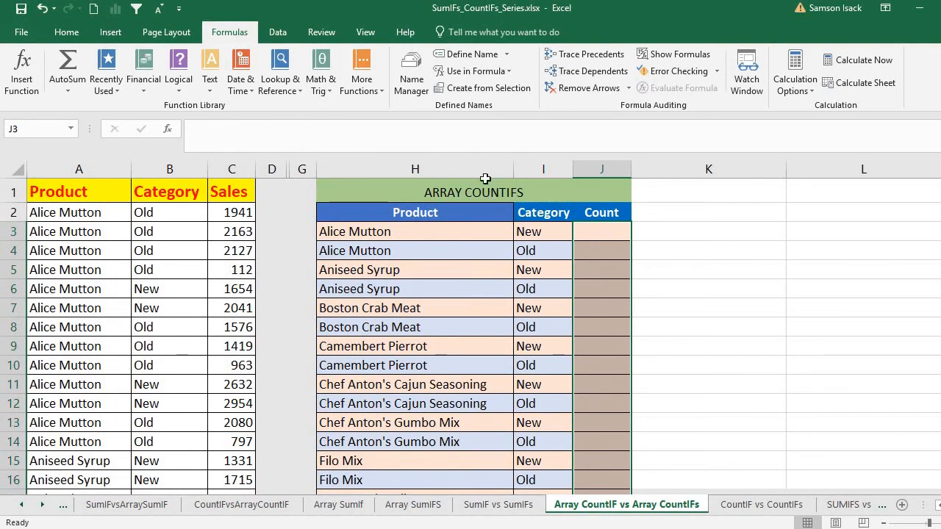
Step: Begin a COUNTIFS formula for the selected cells with Product_List as the first criteria range and H3:H52 as its criteria
click(289, 140)
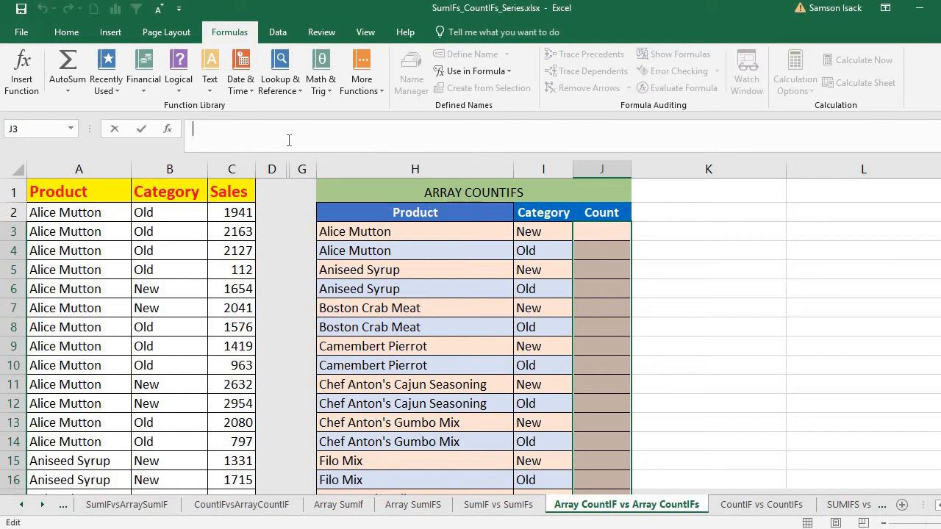
text(=)
text(COU)
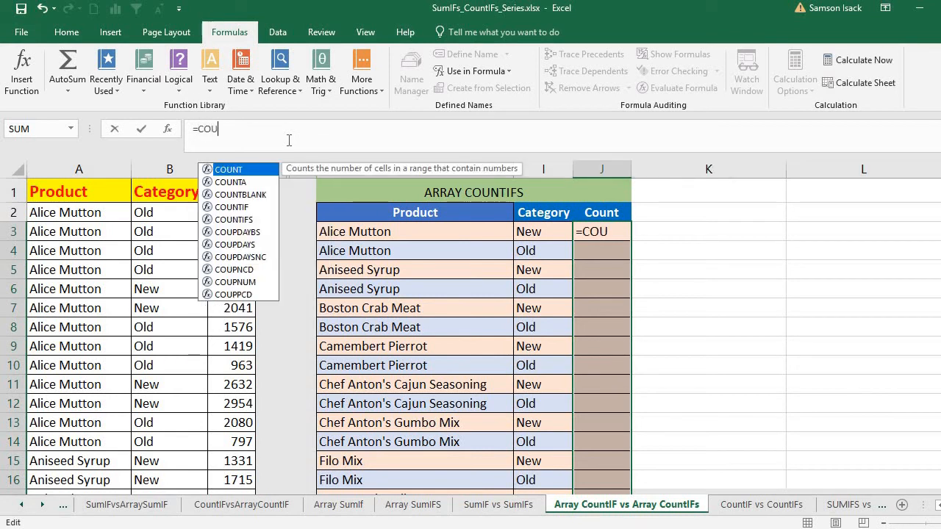
text(NTIFS)
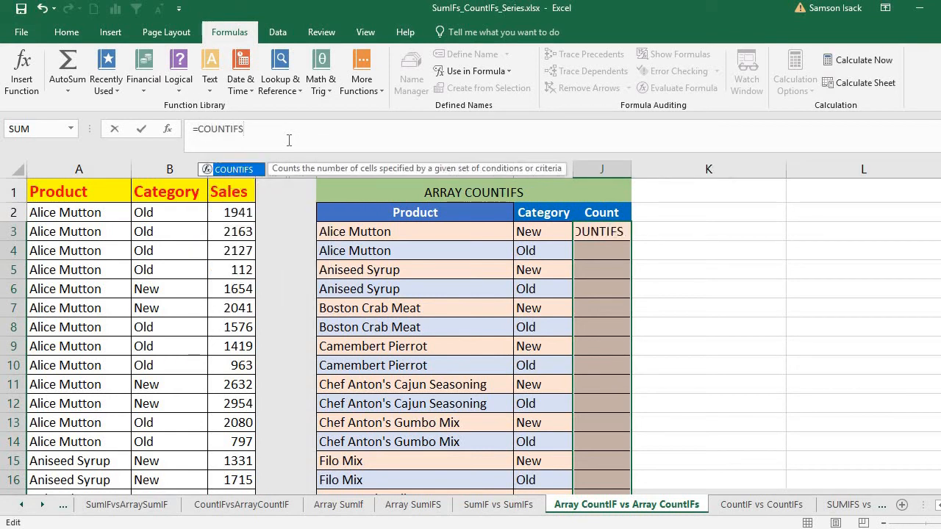
text(()
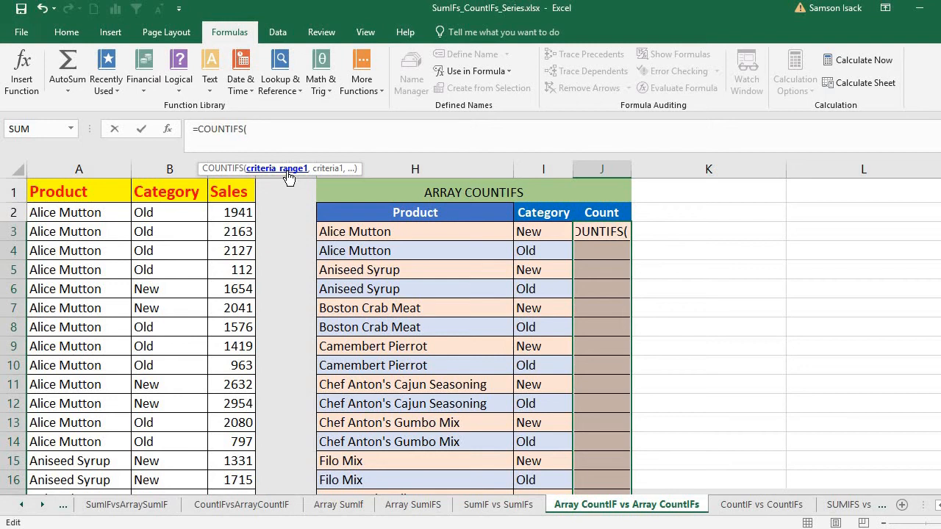
text(PRODUCT)
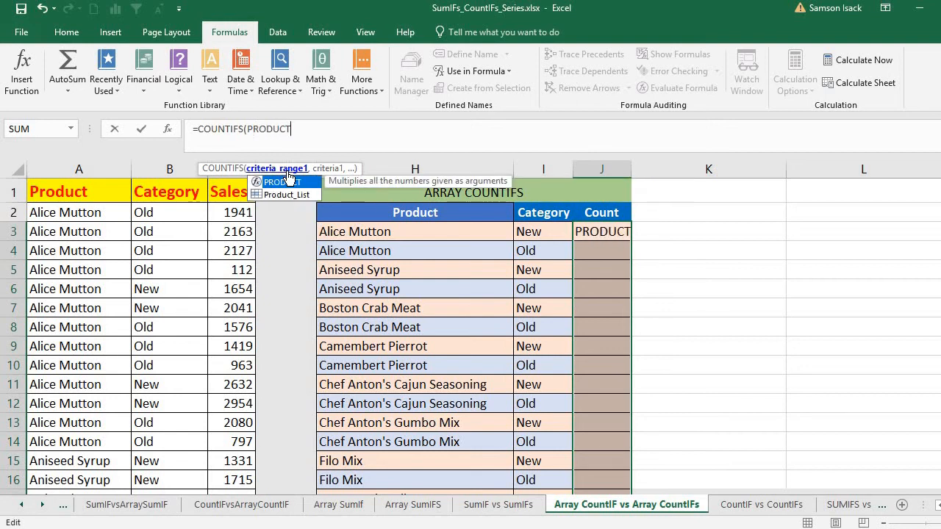
double_click(286, 195)
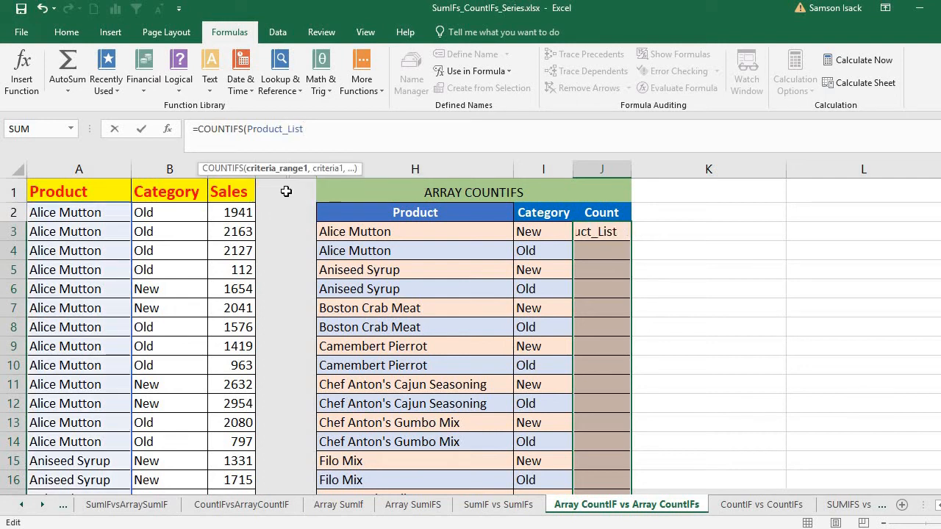
text(,)
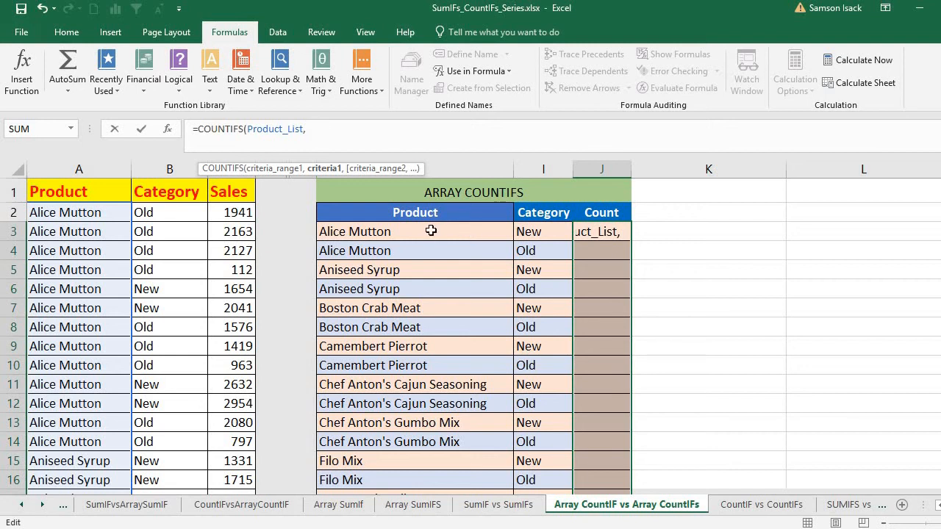
drag(431, 231, 430, 456)
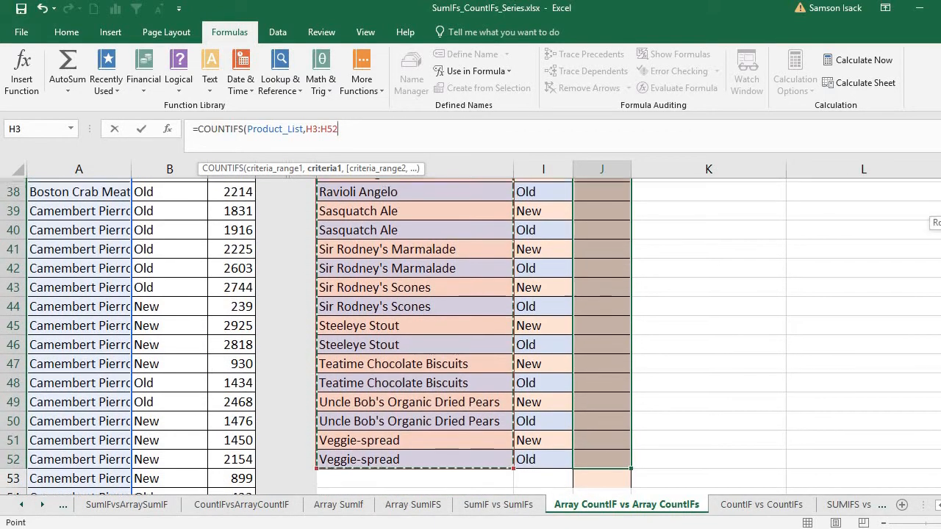
scroll(430, 456, up, 12)
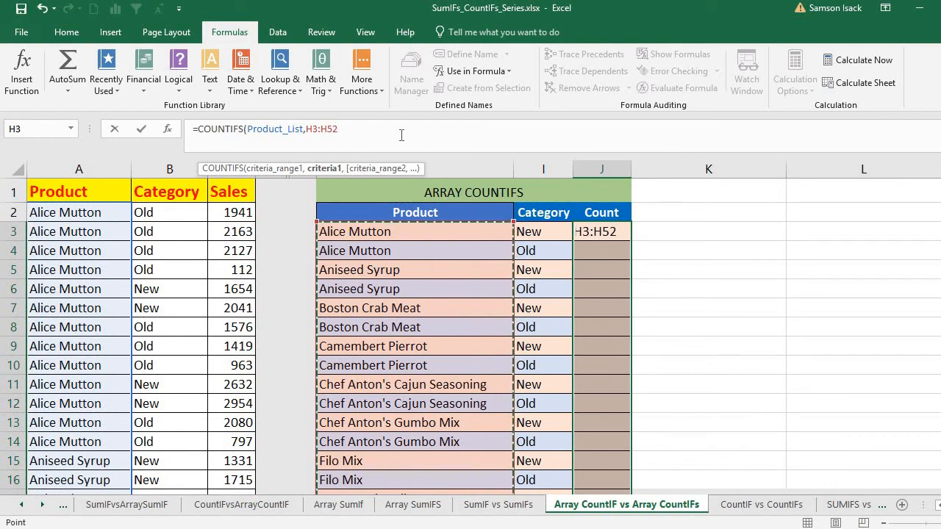
Step: Add the named range Category_List as the second criteria range of the COUNTIFS formula
text(,)
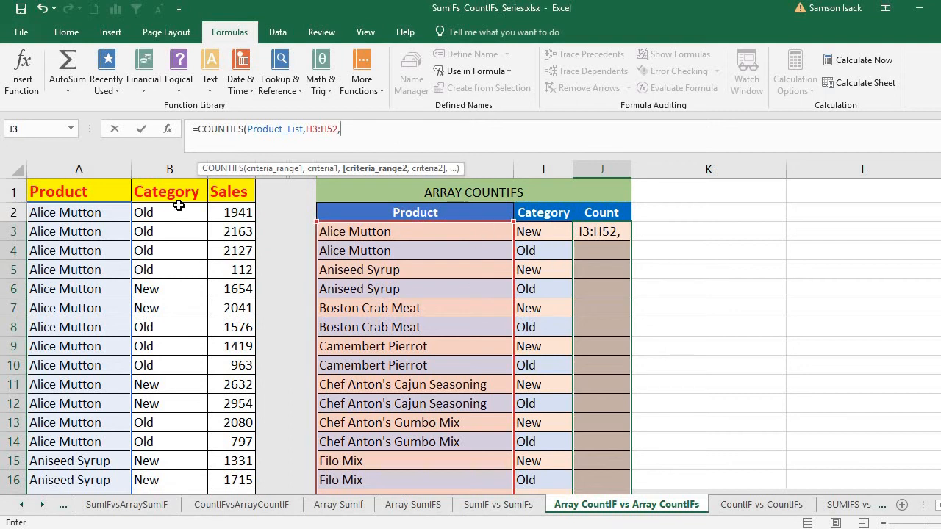
text(Ca)
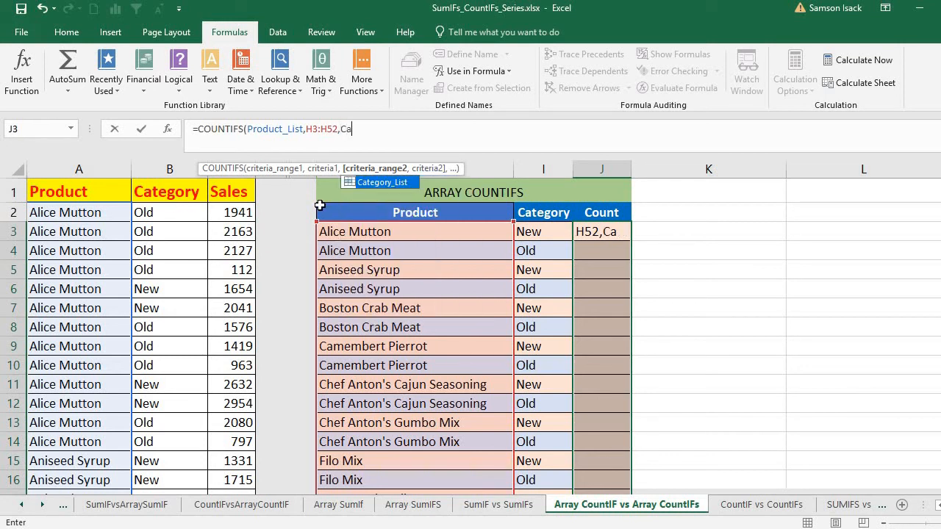
text(tegory)
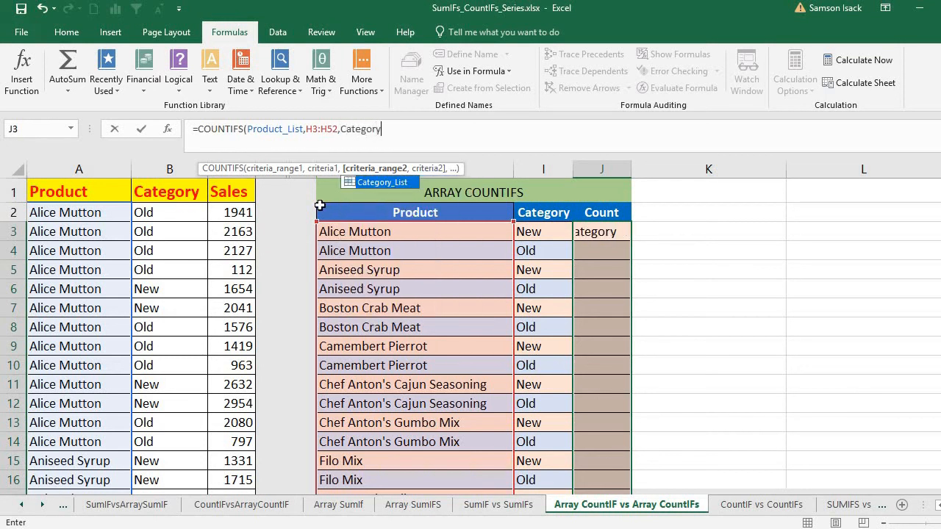
text(_)
double_click(381, 182)
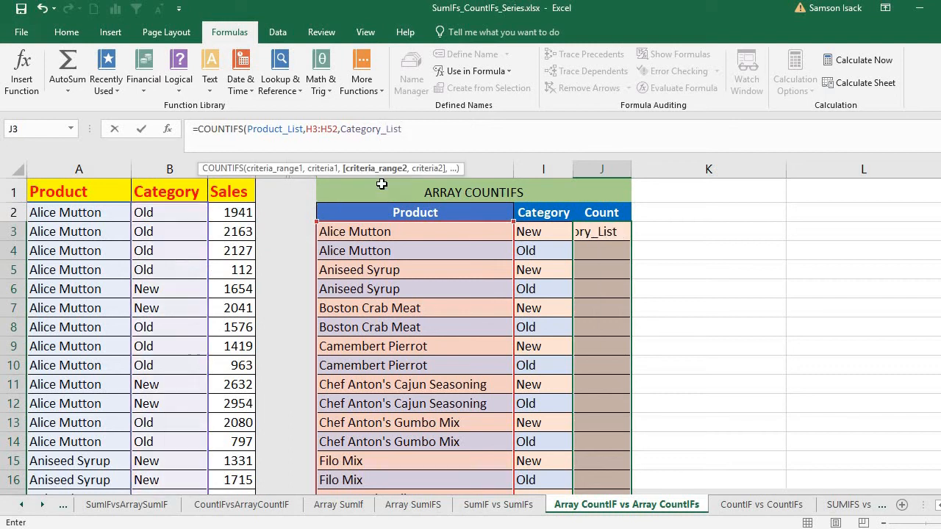
Step: Use I3:I52 as the second criteria and enter the COUNTIFS as an array formula across J3:J52
text(,)
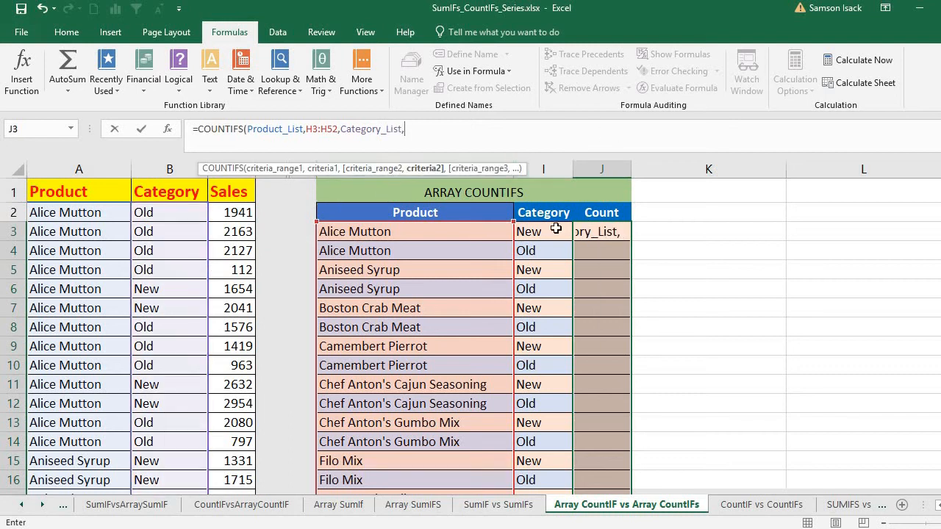
drag(555, 229, 562, 452)
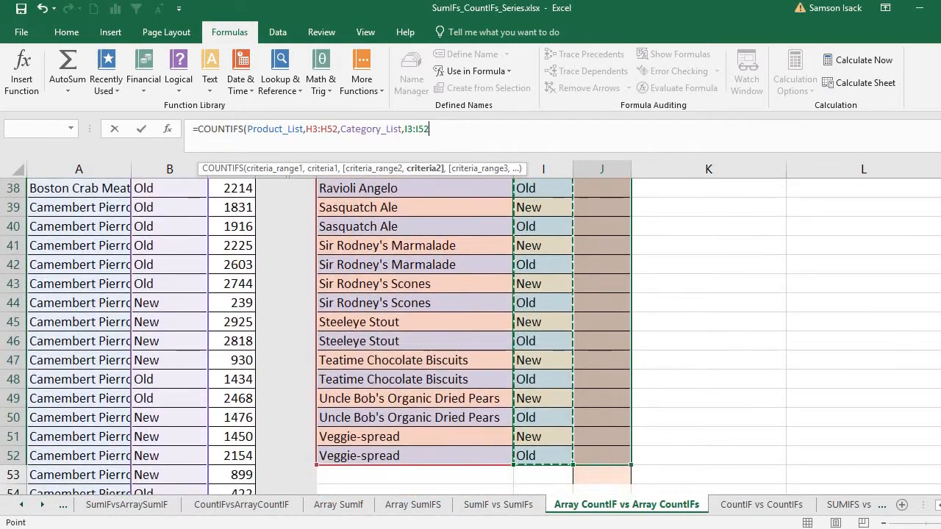
scroll(470, 330, up, 12)
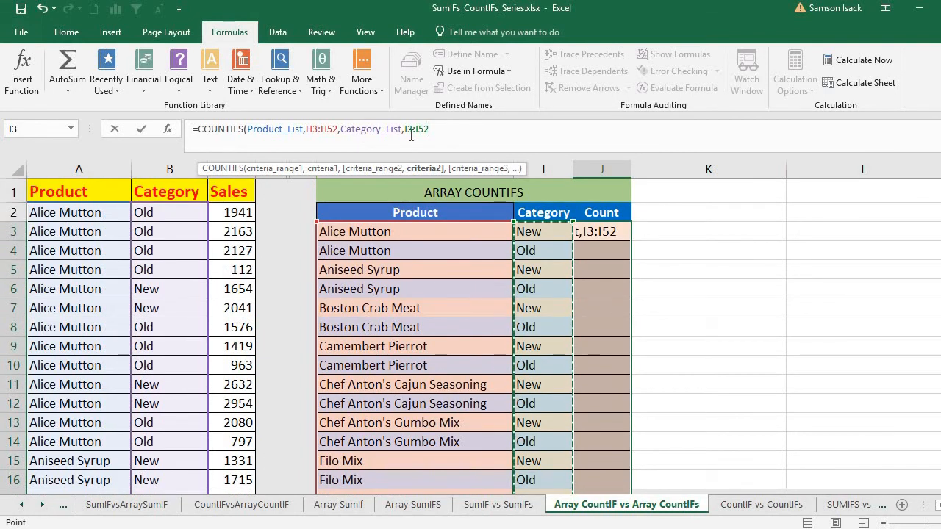
text())
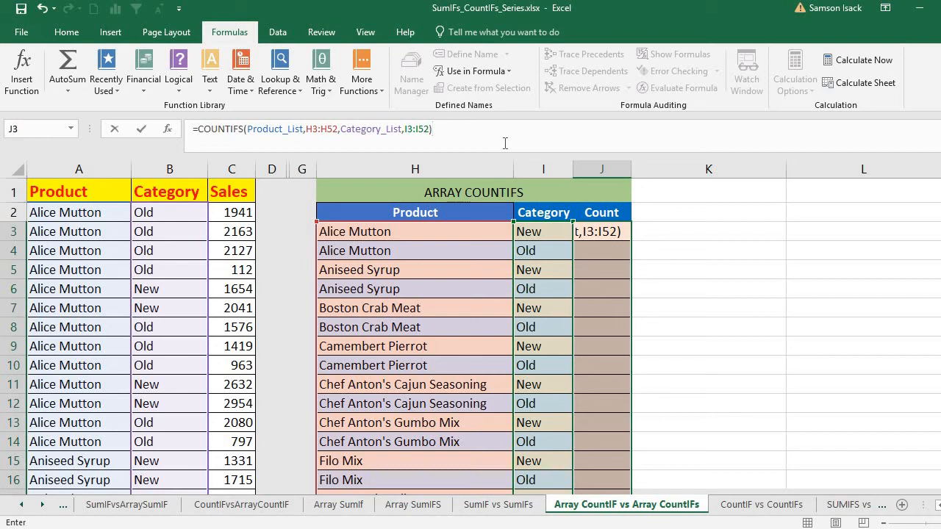
key(ctrl+shift+Return)
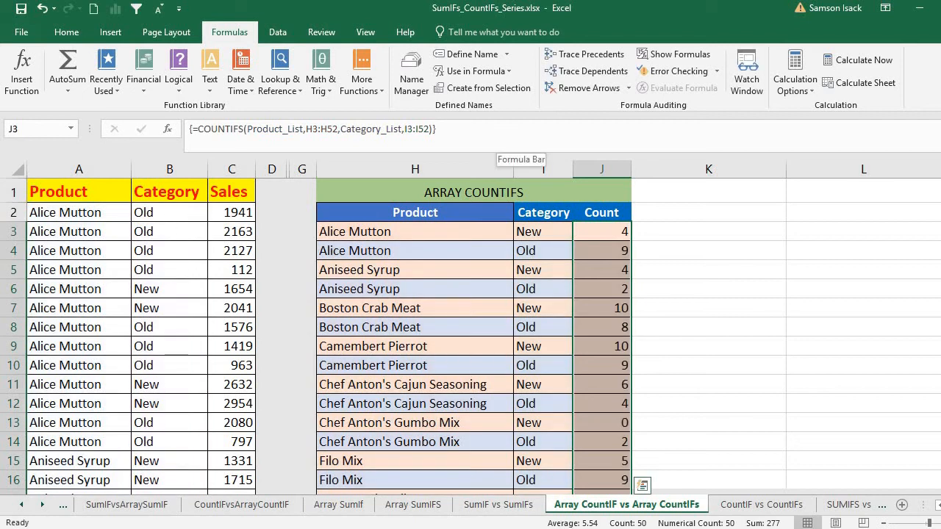
Step: Examine the array COUNTIFS formula and counts in column J against the product and category pairs, including Boston Crab Meat Old
click(619, 231)
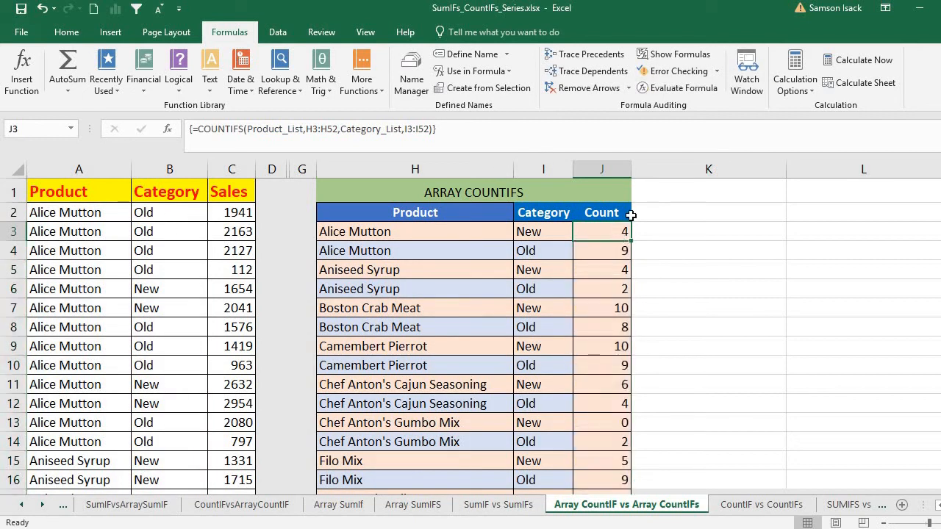
drag(593, 233, 599, 424)
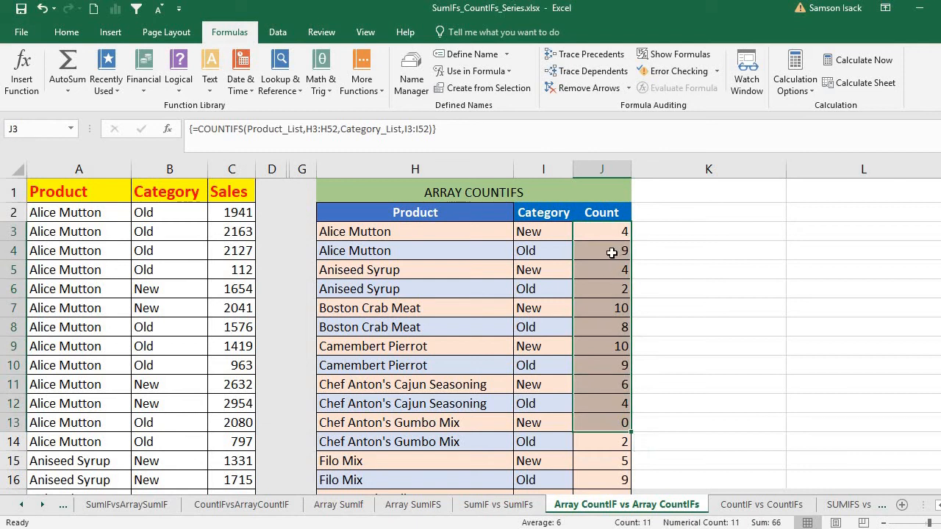
click(612, 252)
click(611, 232)
drag(600, 347, 598, 474)
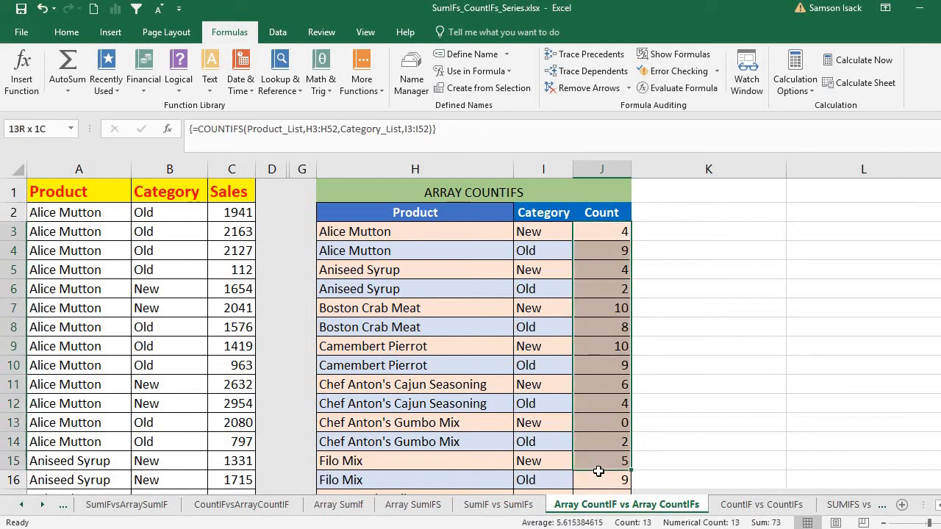
click(611, 239)
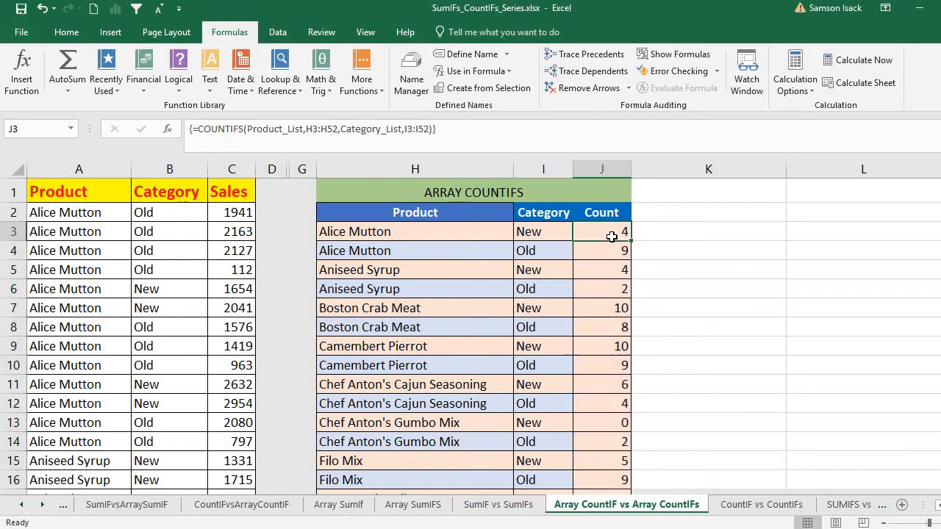
click(600, 266)
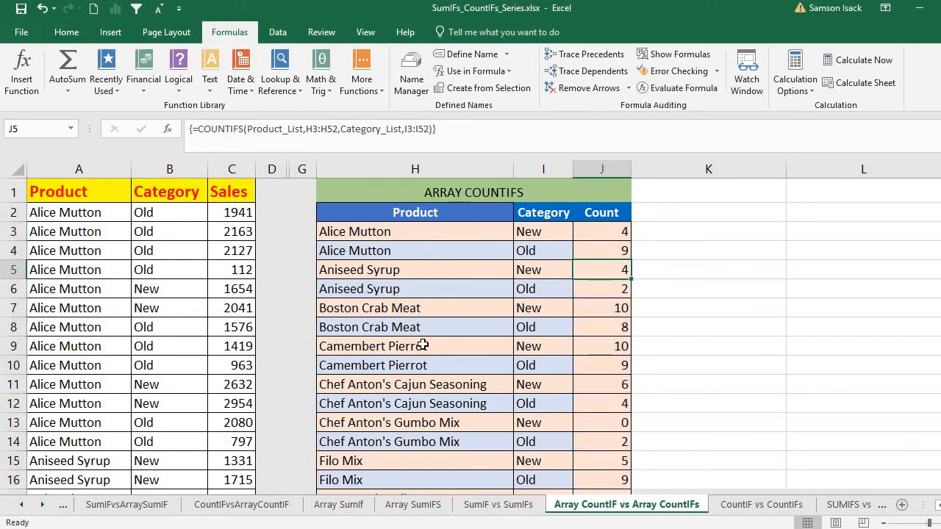
click(483, 334)
drag(483, 336, 561, 336)
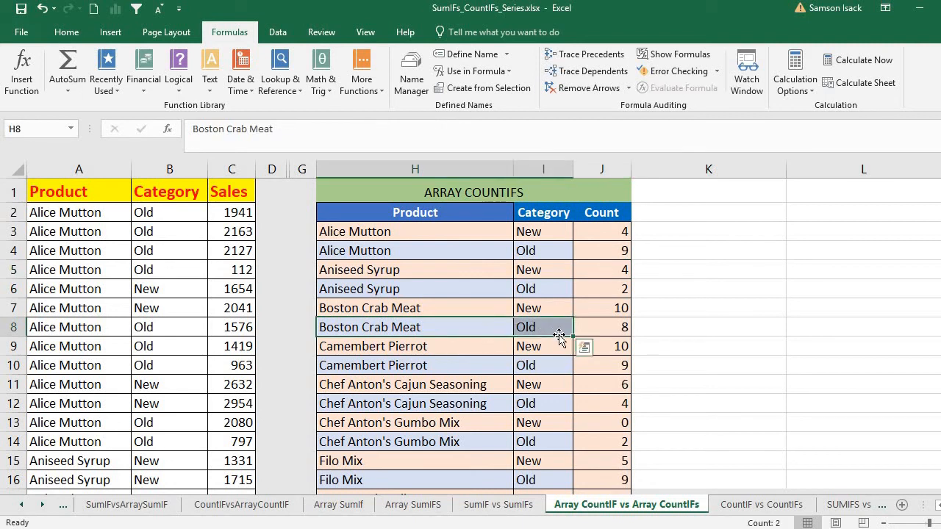
click(605, 329)
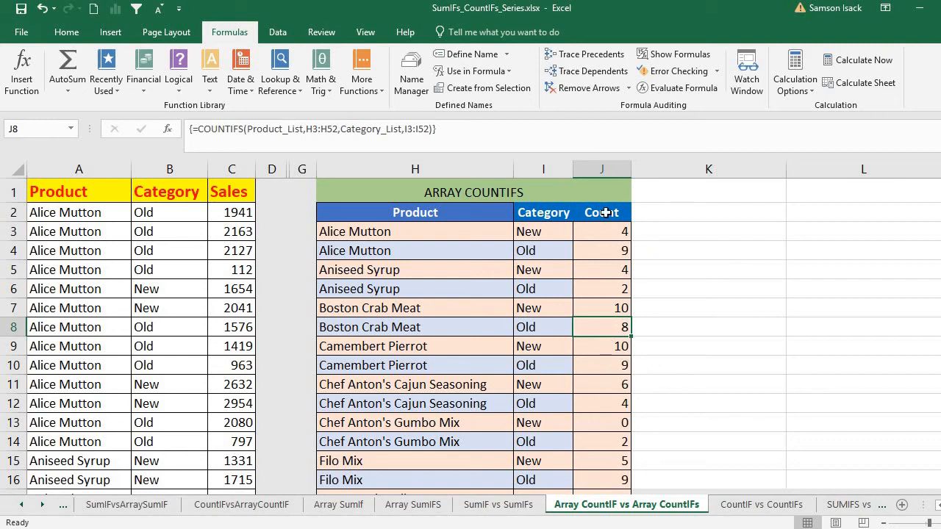
click(456, 244)
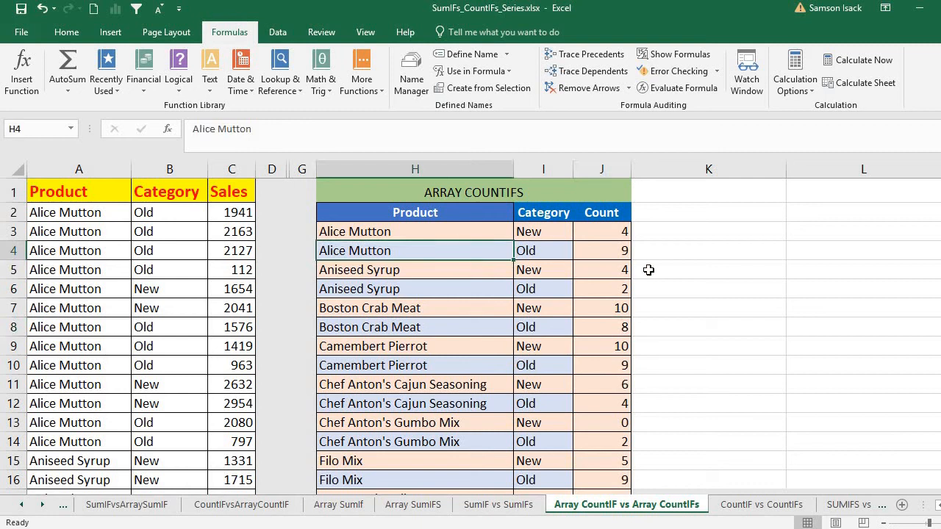
click(621, 253)
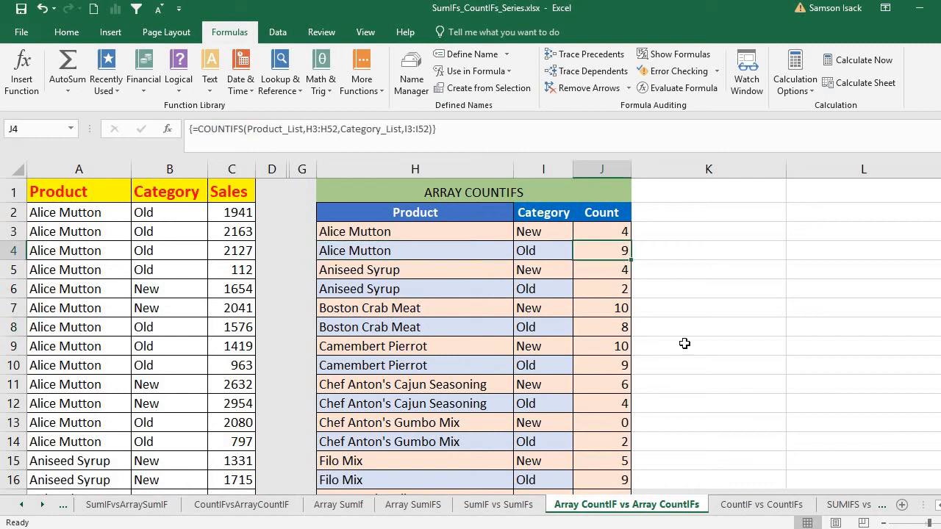
Step: Total the counts J3:J52 with a SUM formula in J53, below the last Veggie-spread row
scroll(471, 336, down, 18)
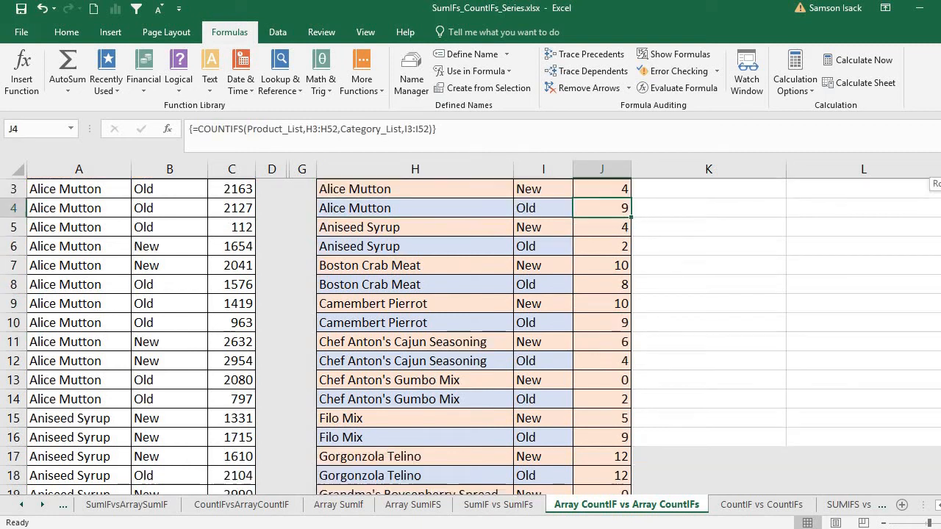
scroll(471, 337, up, 7)
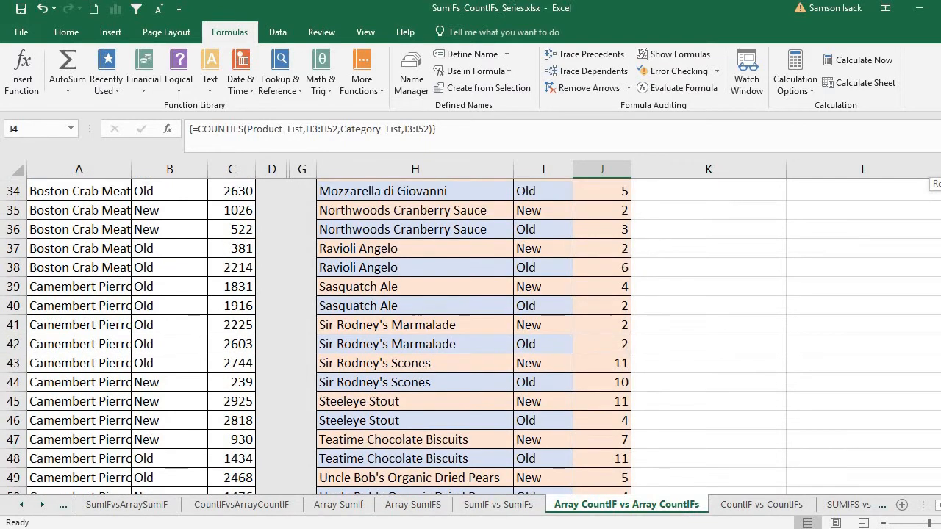
scroll(682, 480, down, 2)
click(609, 443)
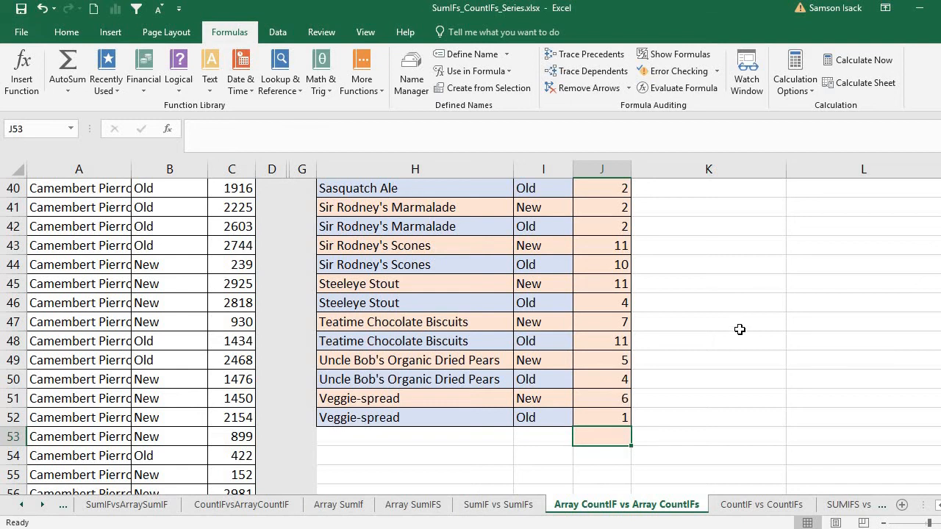
text(=SUM()
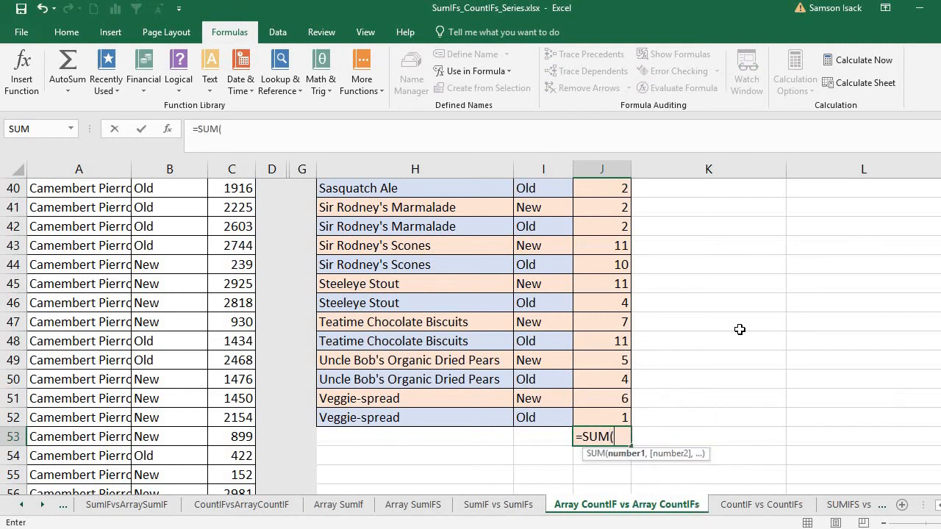
drag(612, 419, 609, 223)
text())
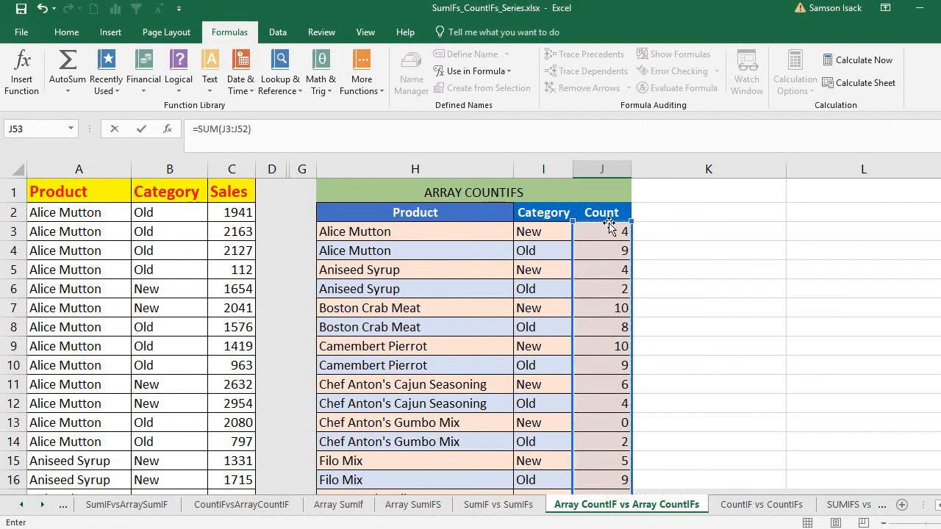
key(Return)
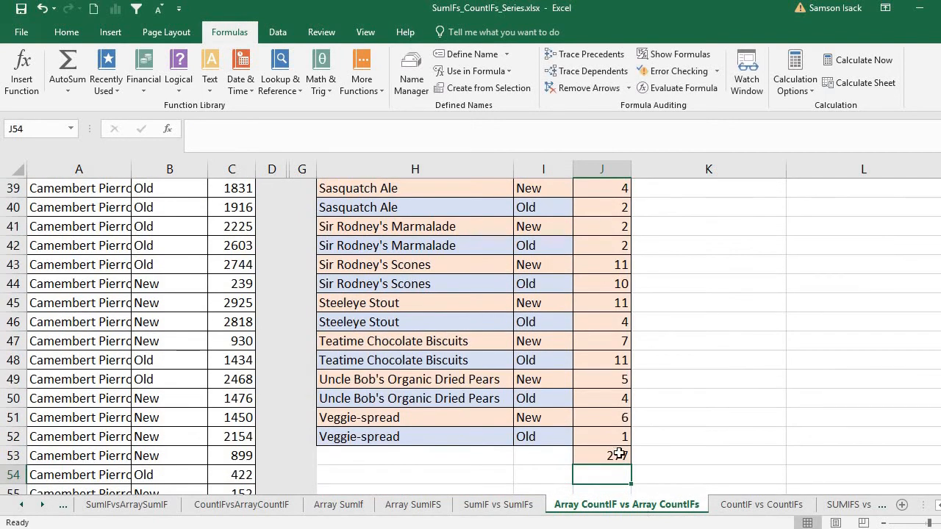
click(605, 454)
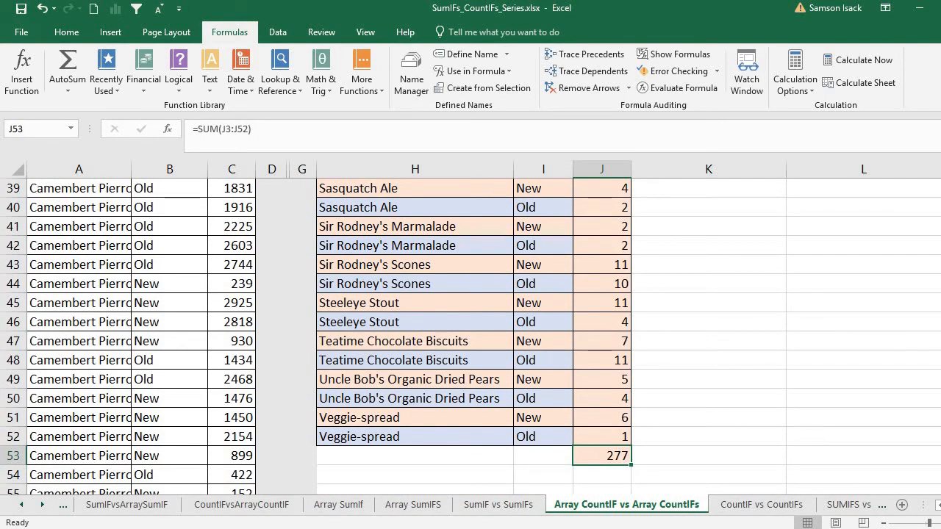
Step: Unhide columns E and F so the ARRAY COUNTIF table shows beside the ARRAY COUNTIFS table
scroll(728, 321, up, 13)
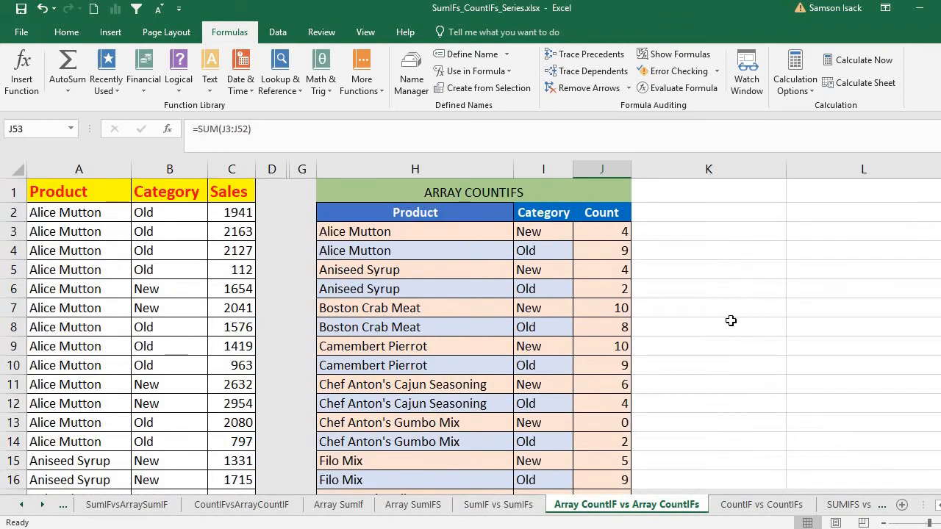
click(467, 194)
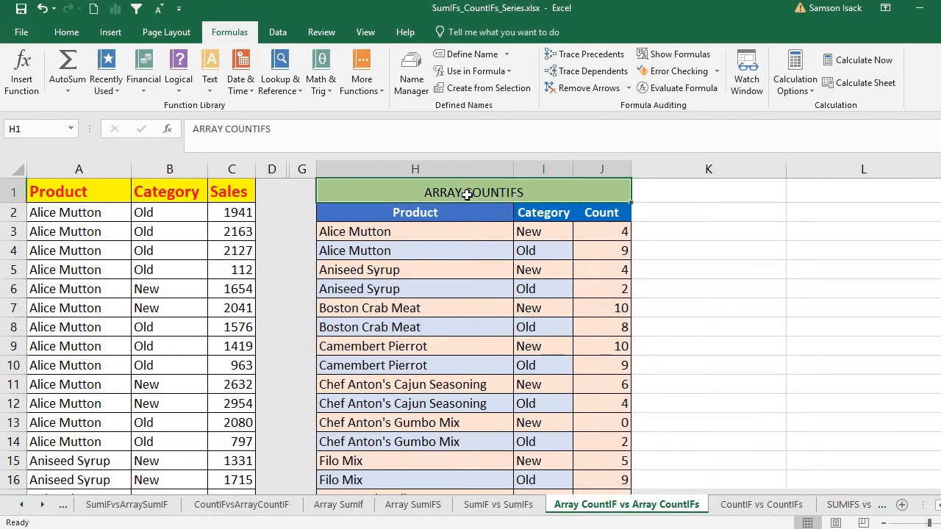
click(593, 231)
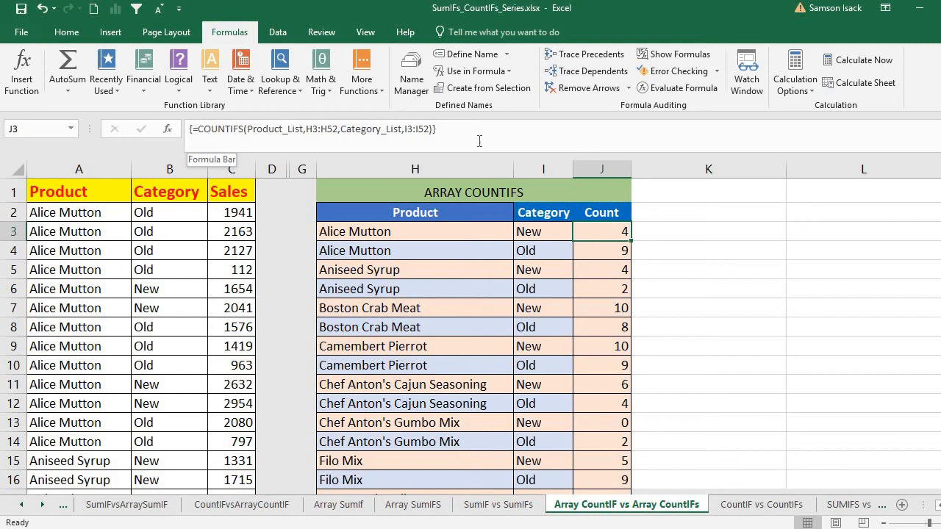
double_click(292, 171)
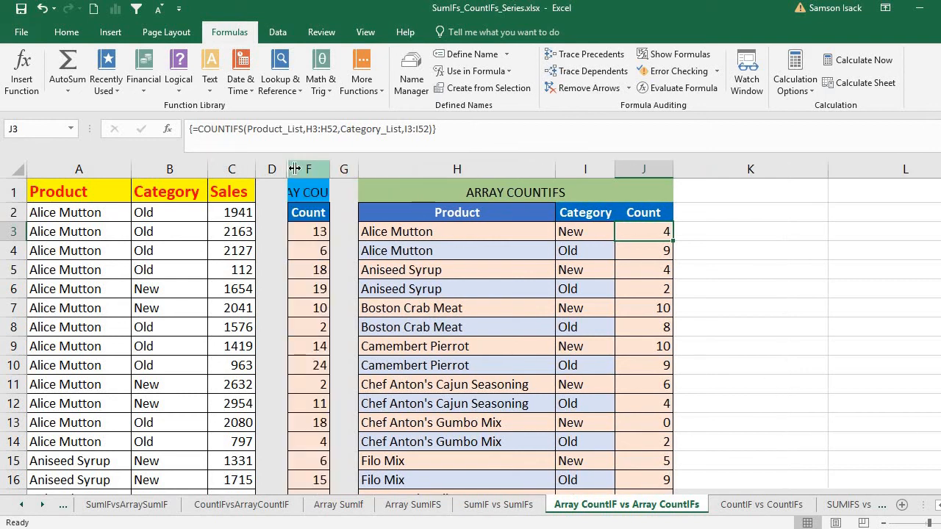
double_click(291, 169)
click(673, 306)
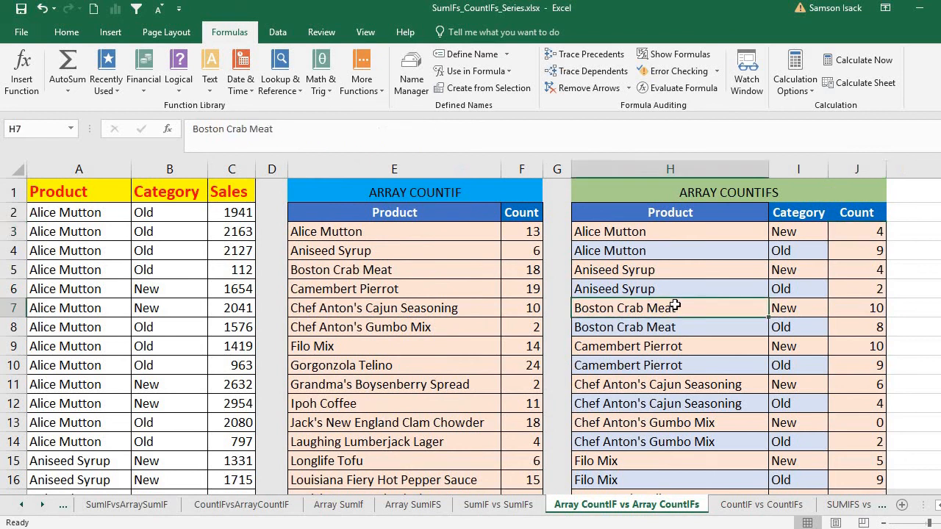
Step: Compare the product-only criteria of the ARRAY COUNTIF table with the product and category criteria of the ARRAY COUNTIFS table
click(486, 233)
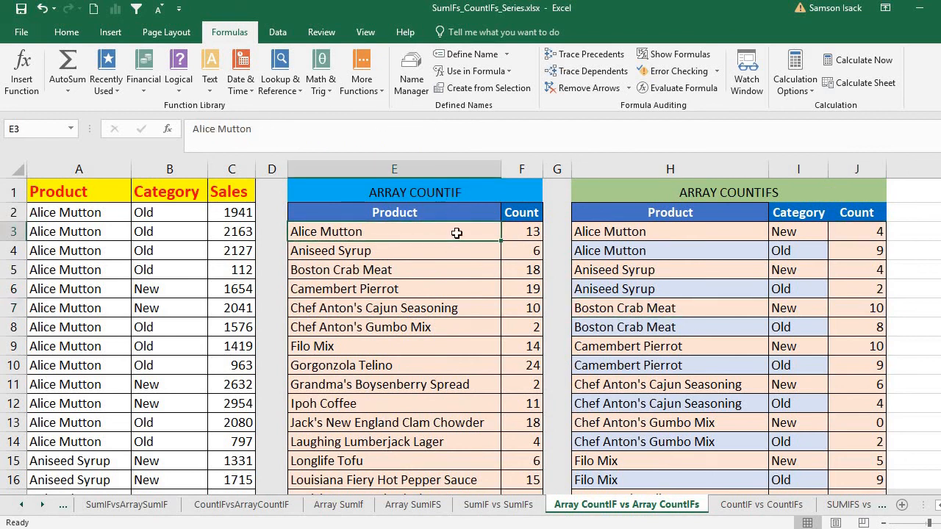
drag(456, 233, 445, 385)
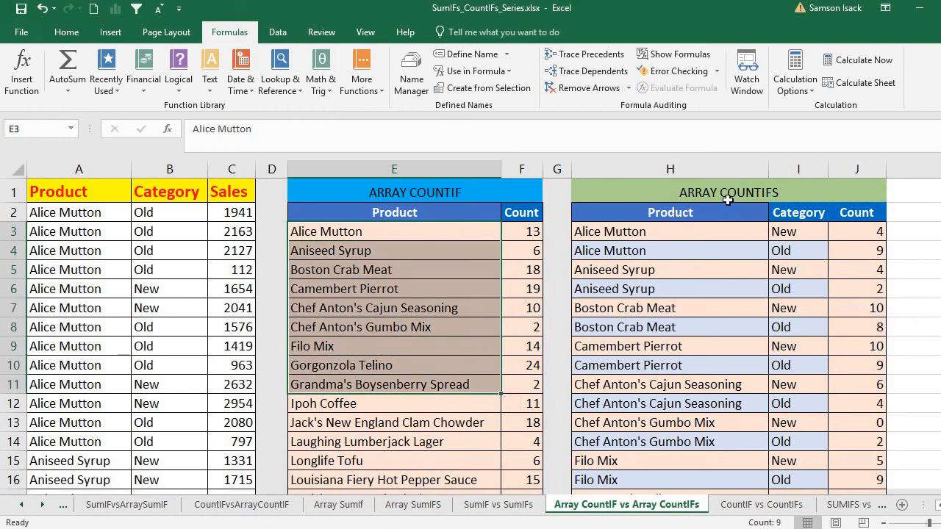
click(474, 213)
shift+click(466, 345)
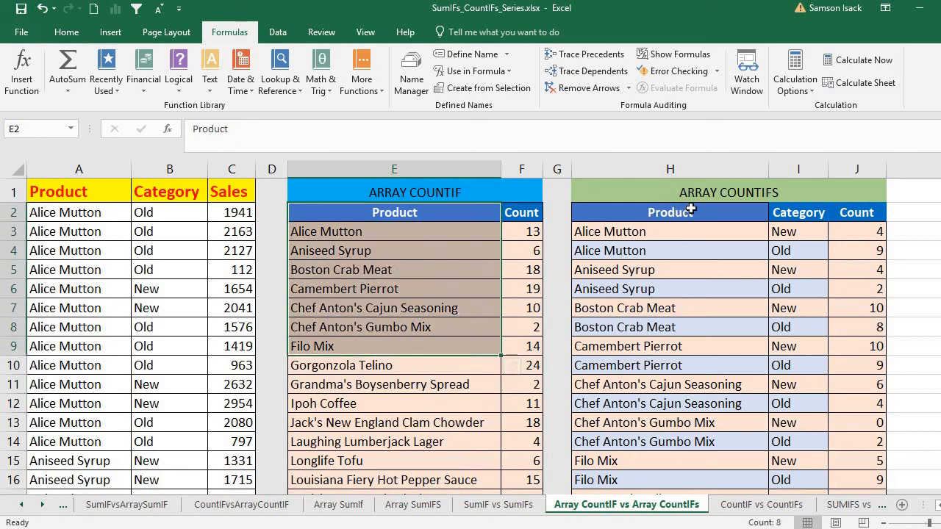
click(740, 214)
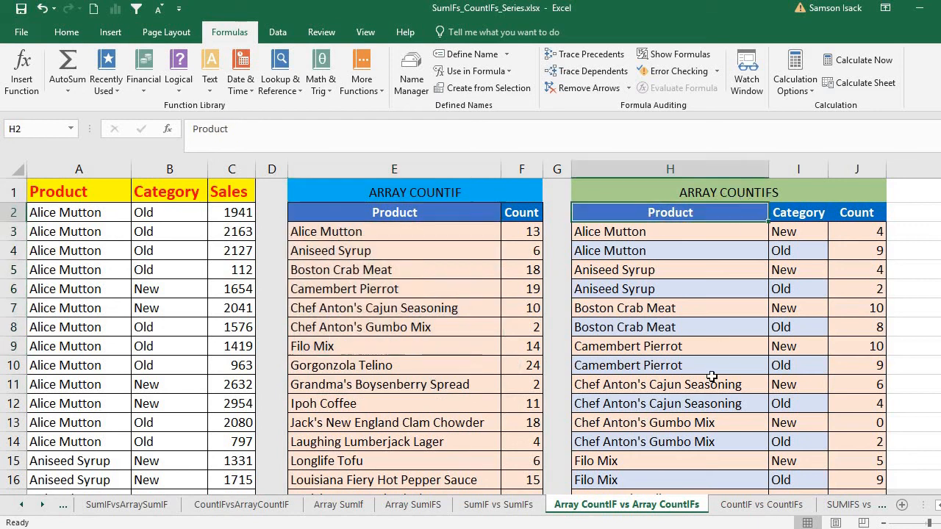
drag(712, 376, 709, 441)
drag(801, 213, 786, 382)
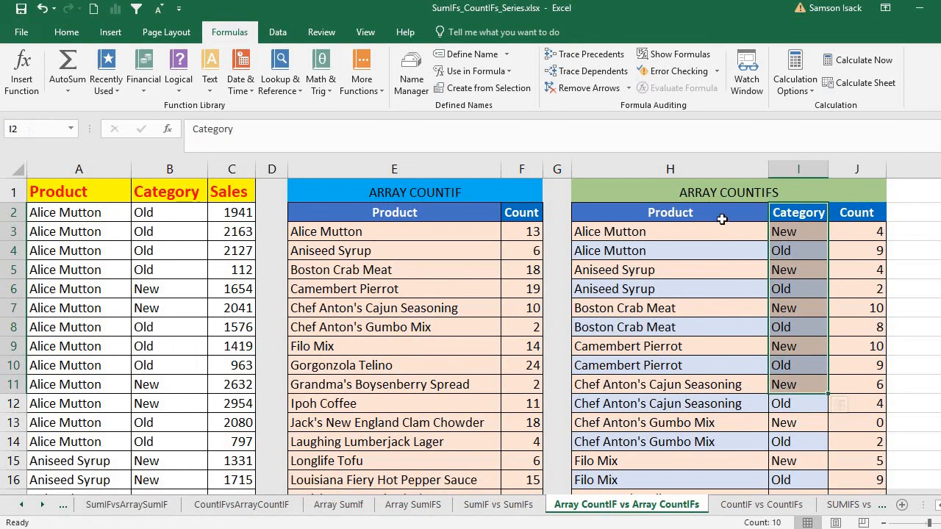
drag(721, 219, 743, 404)
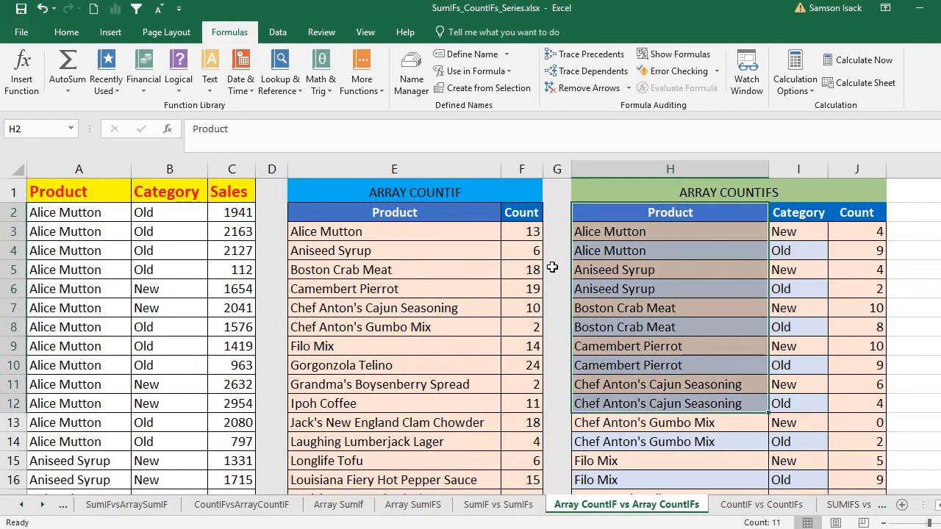
click(498, 197)
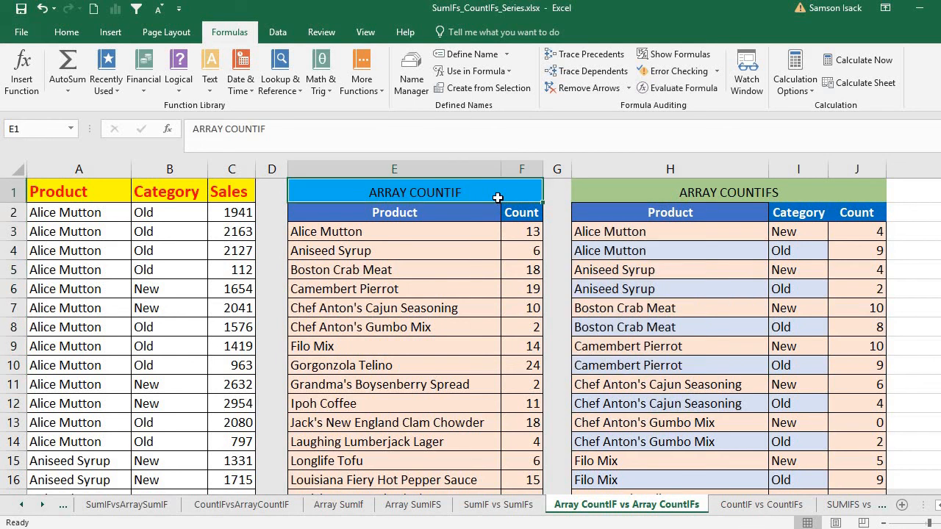